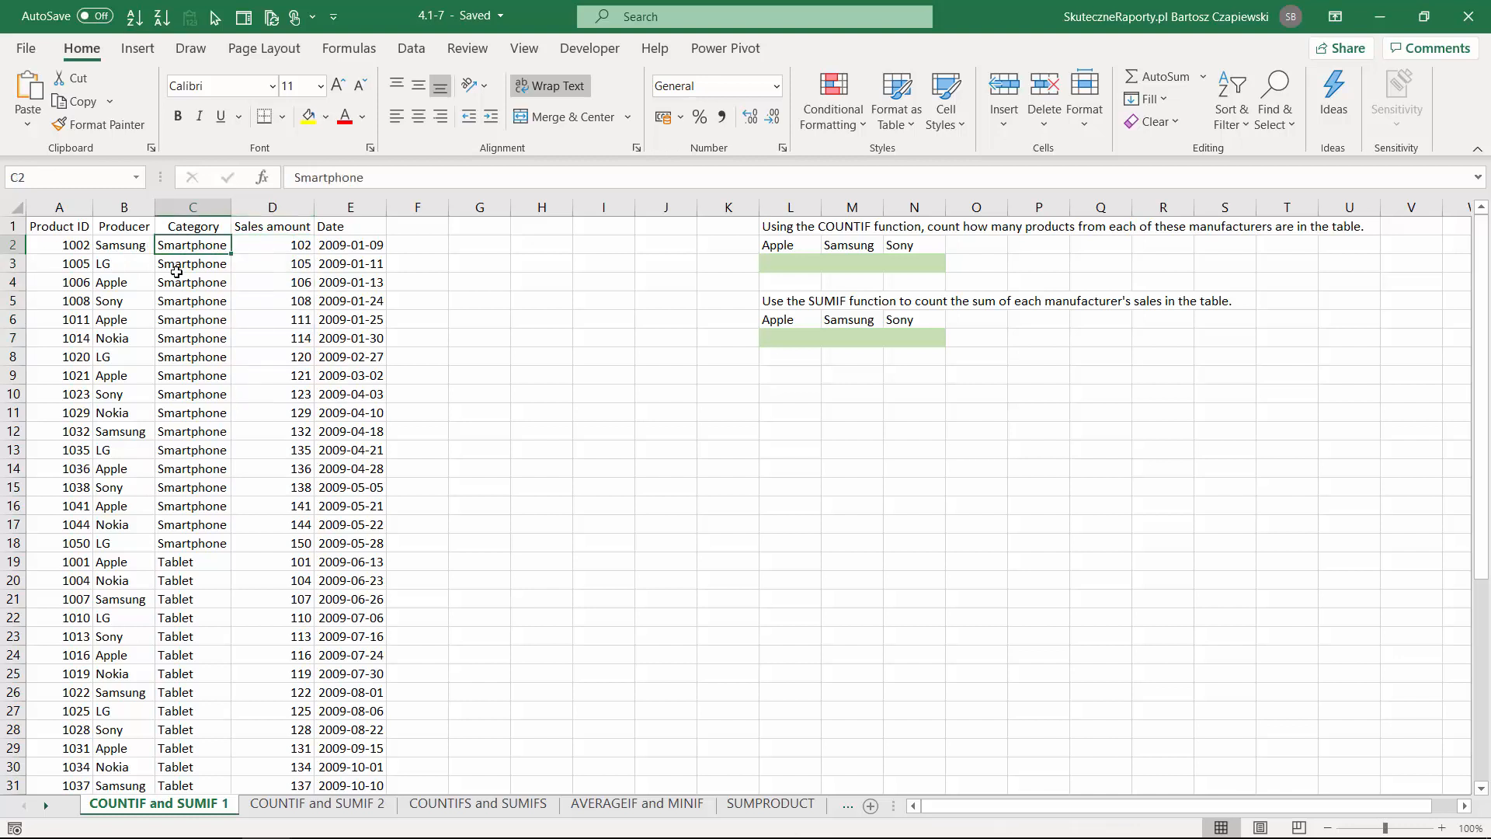
left_click(172, 245)
left_click(326, 243)
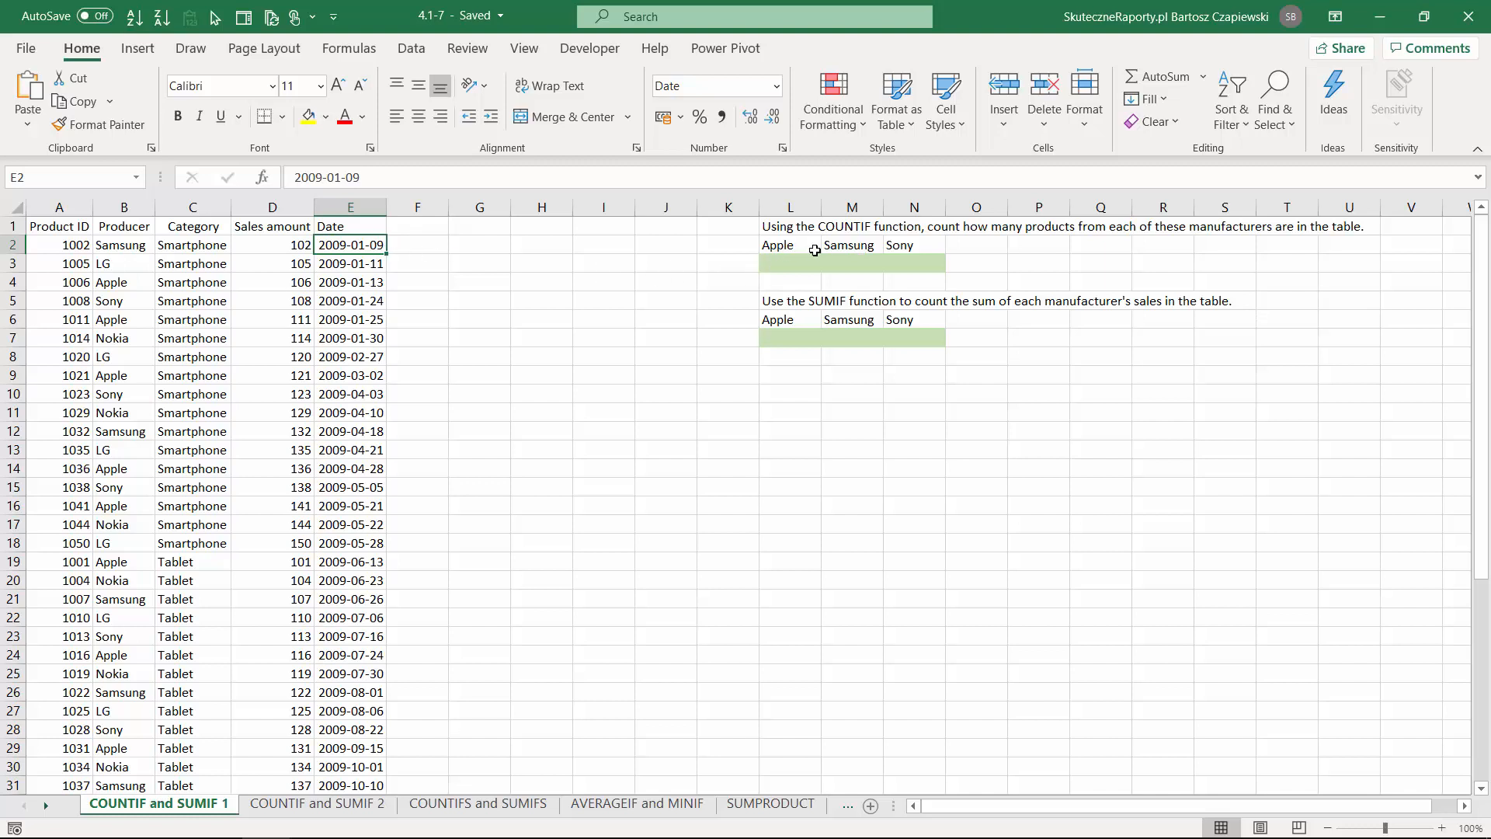
Start a COUNTIF formula in L3 under Apple, using the whole Producer column B:B as its range.
left_click(775, 263)
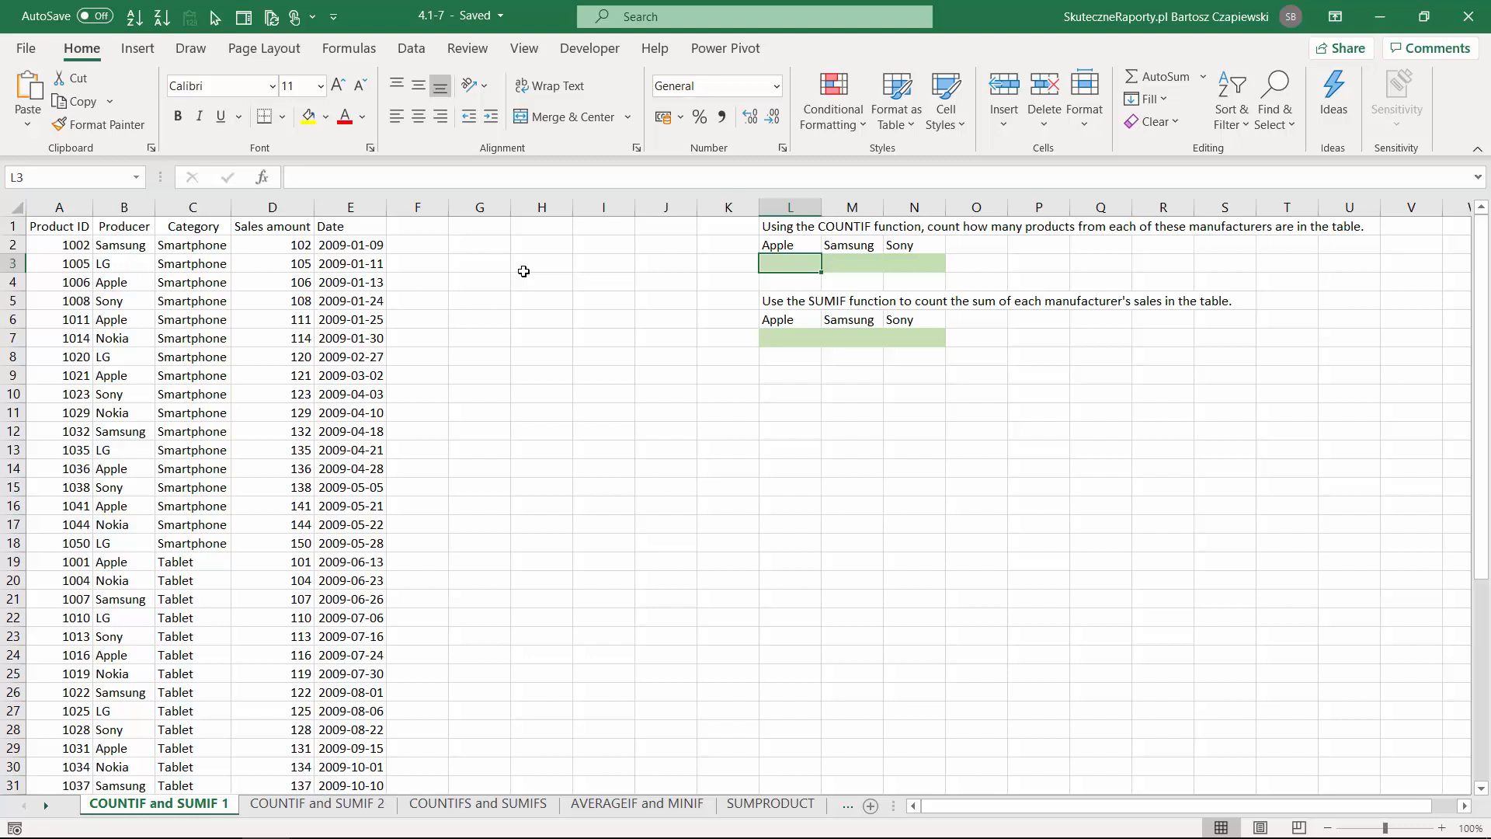
type("=coun")
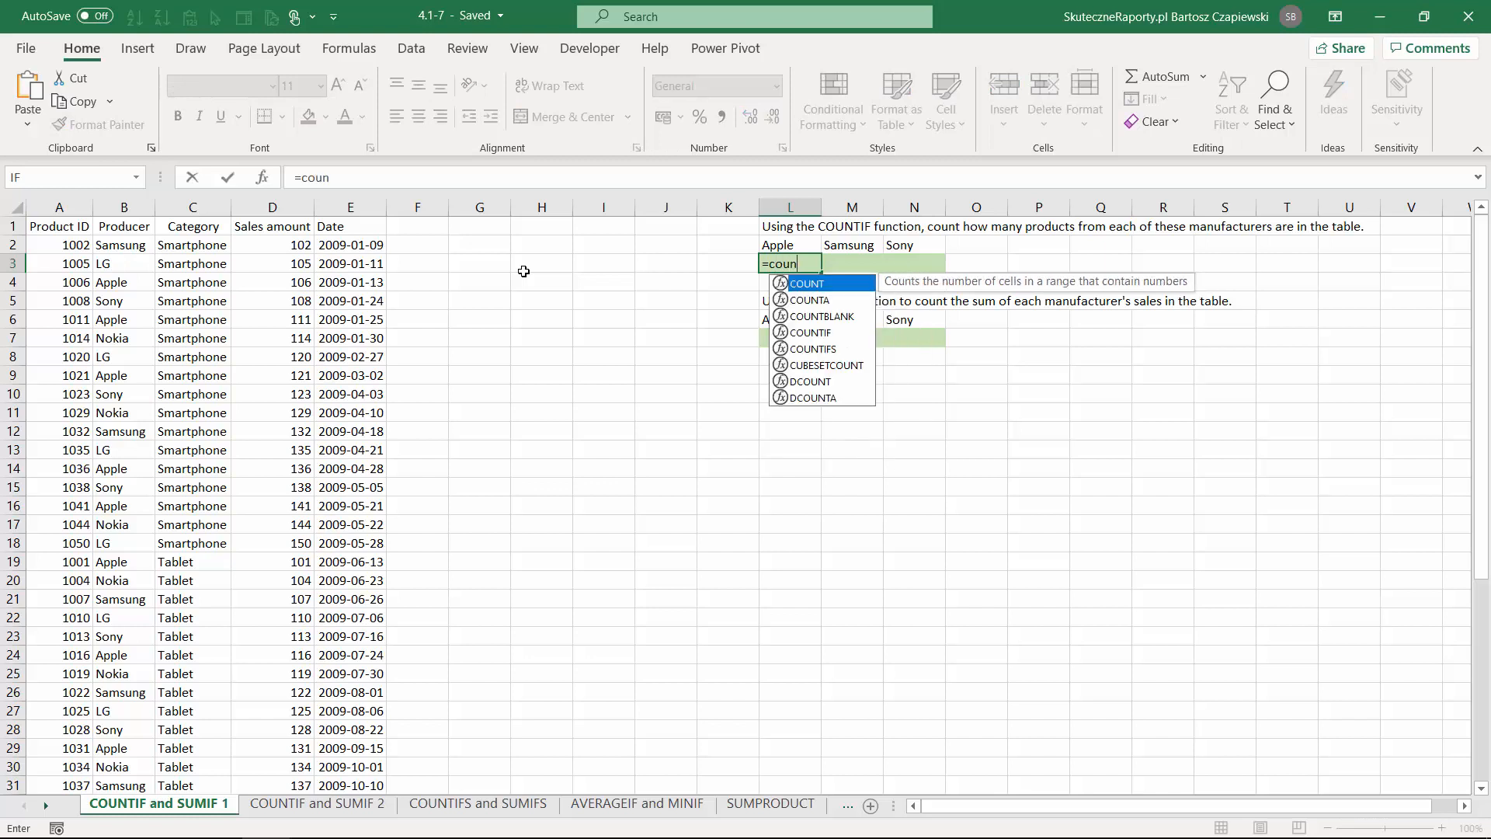
key("Down")
key("Down")
key("Down")
key("Tab")
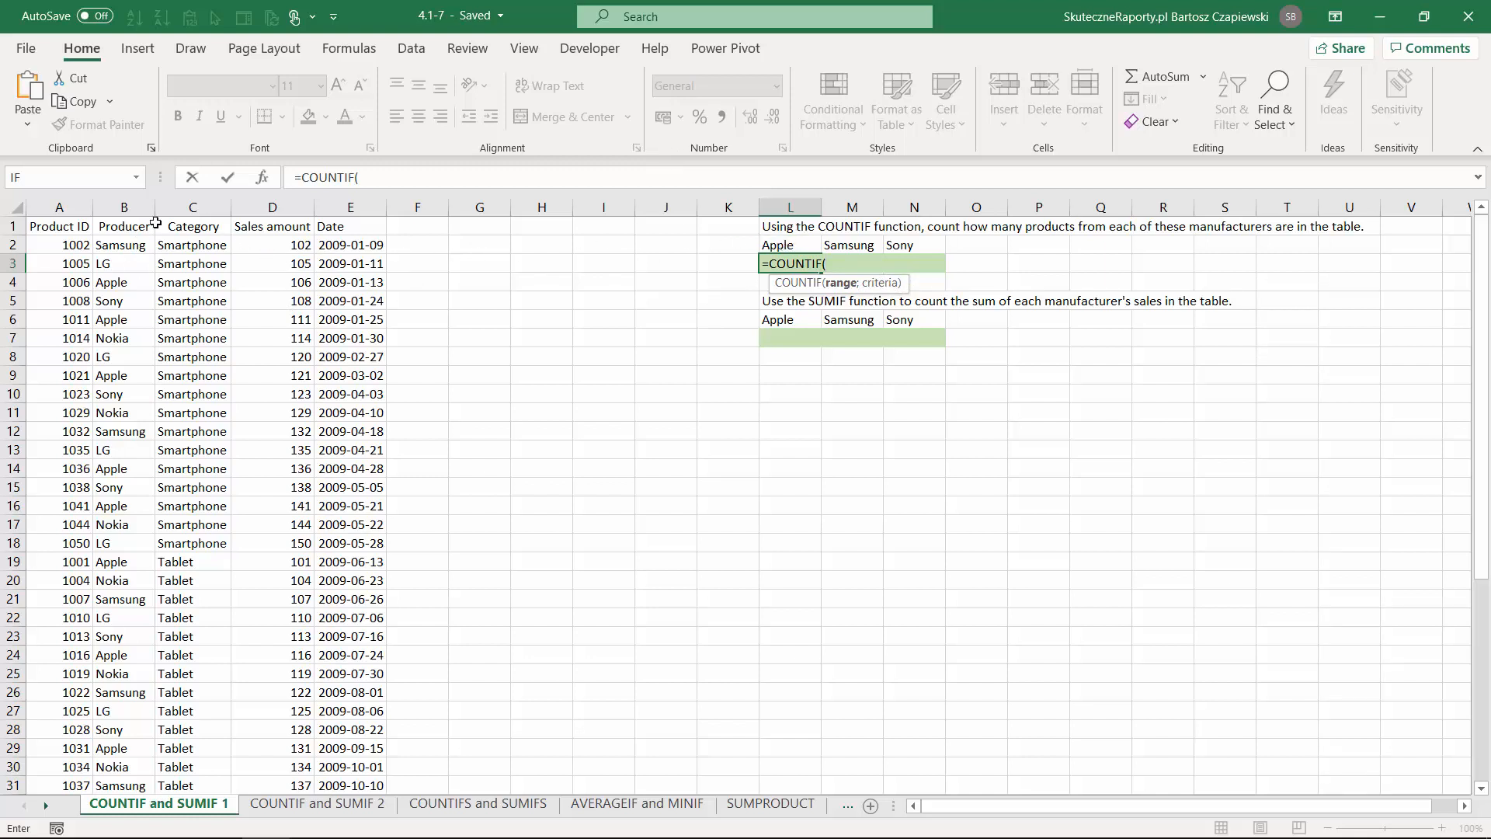
left_click(124, 244)
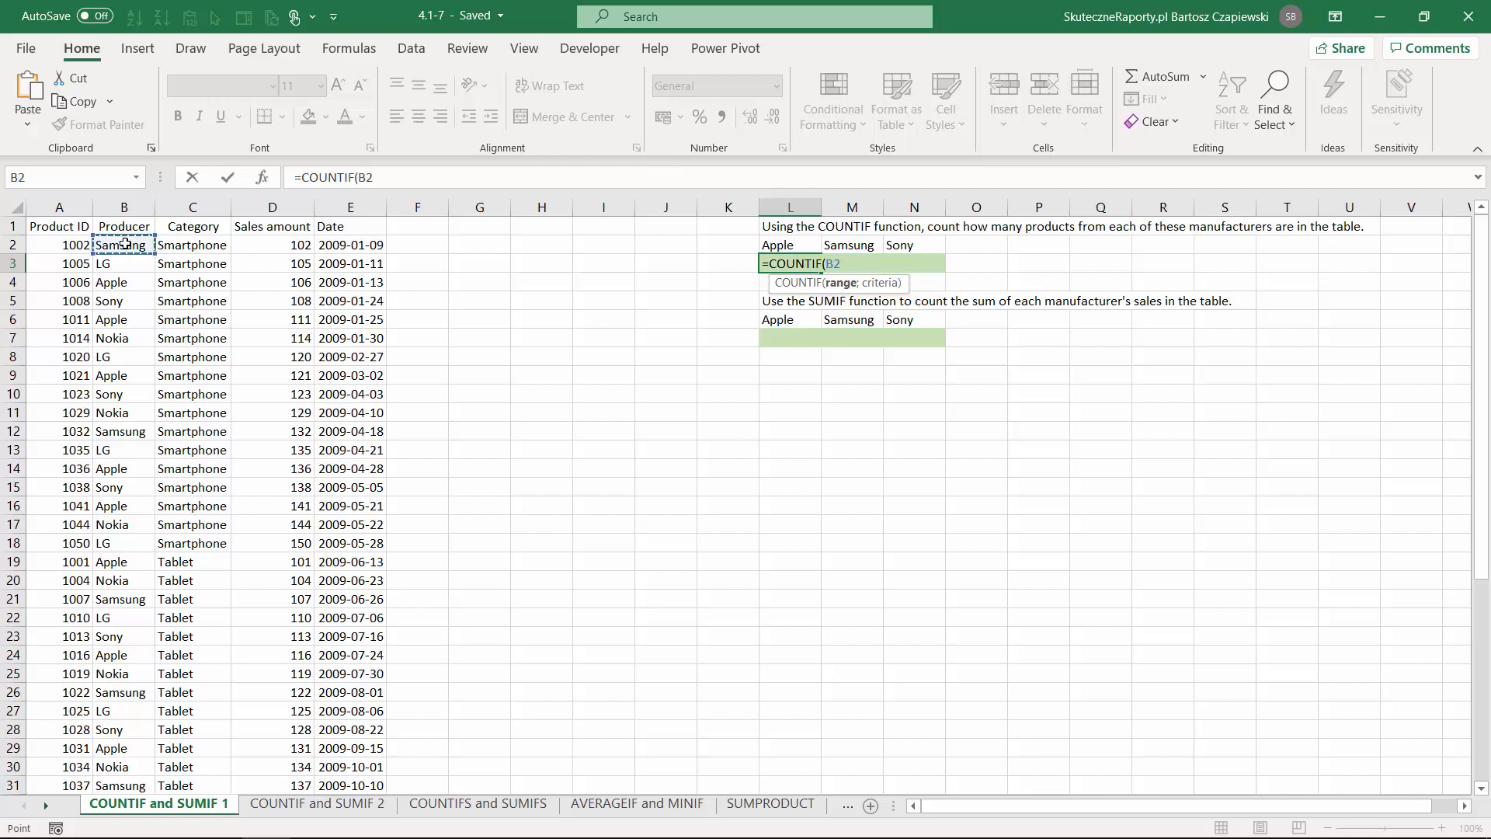
key("ctrl+shift+Down")
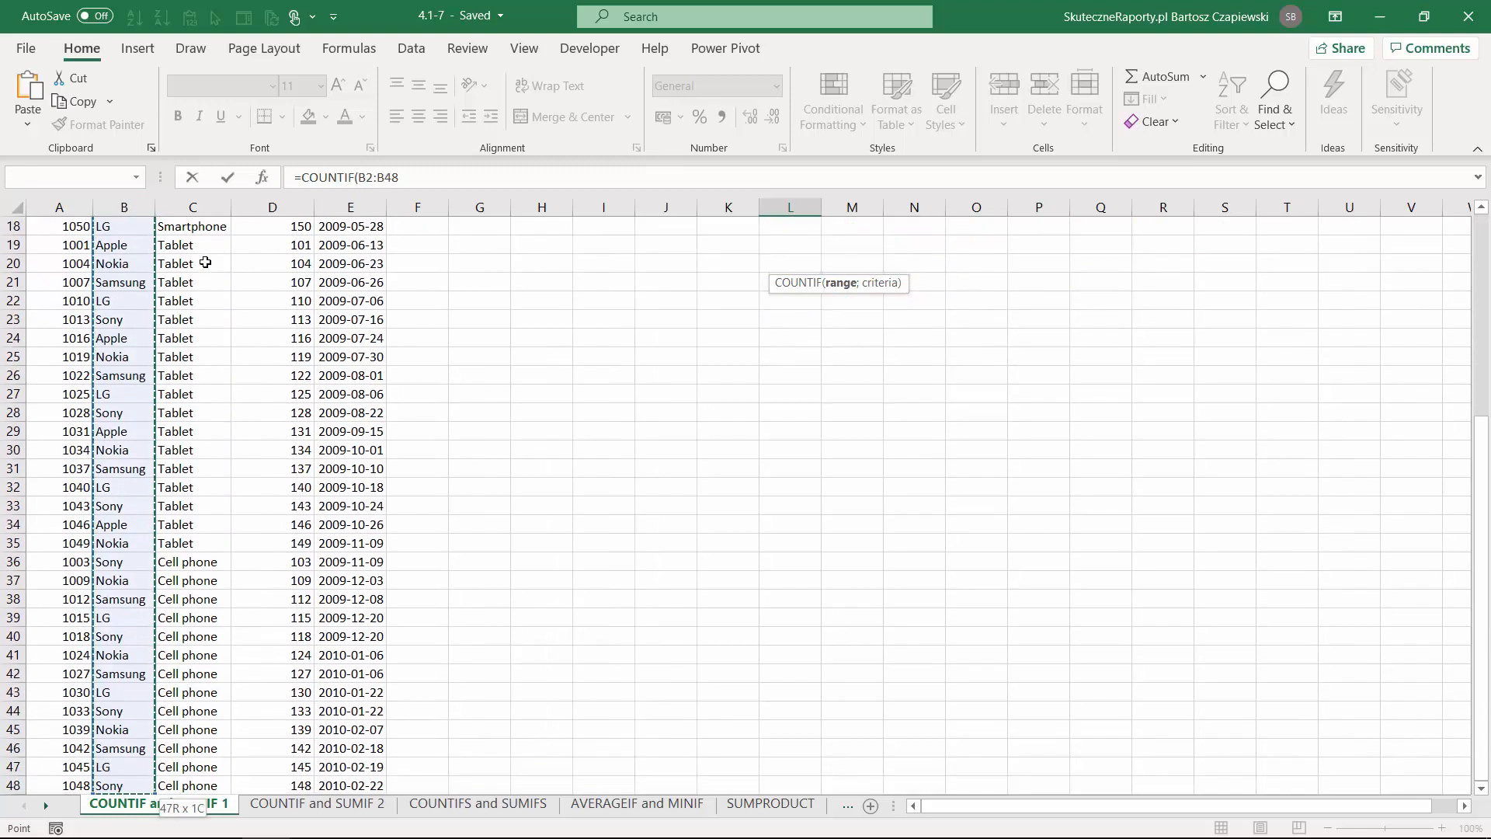
left_click(124, 206)
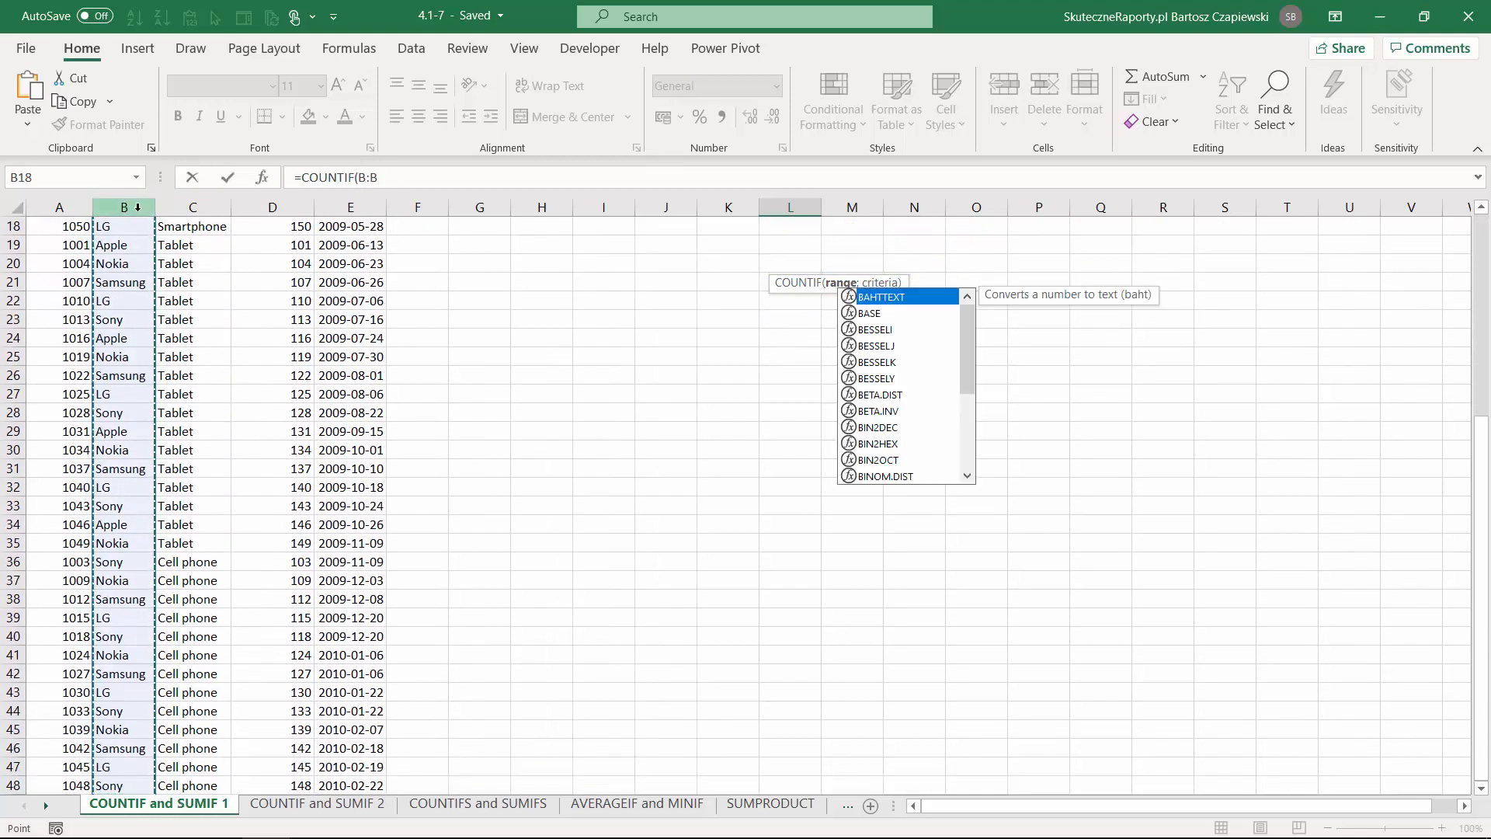
scroll(235, 388, "up", 6)
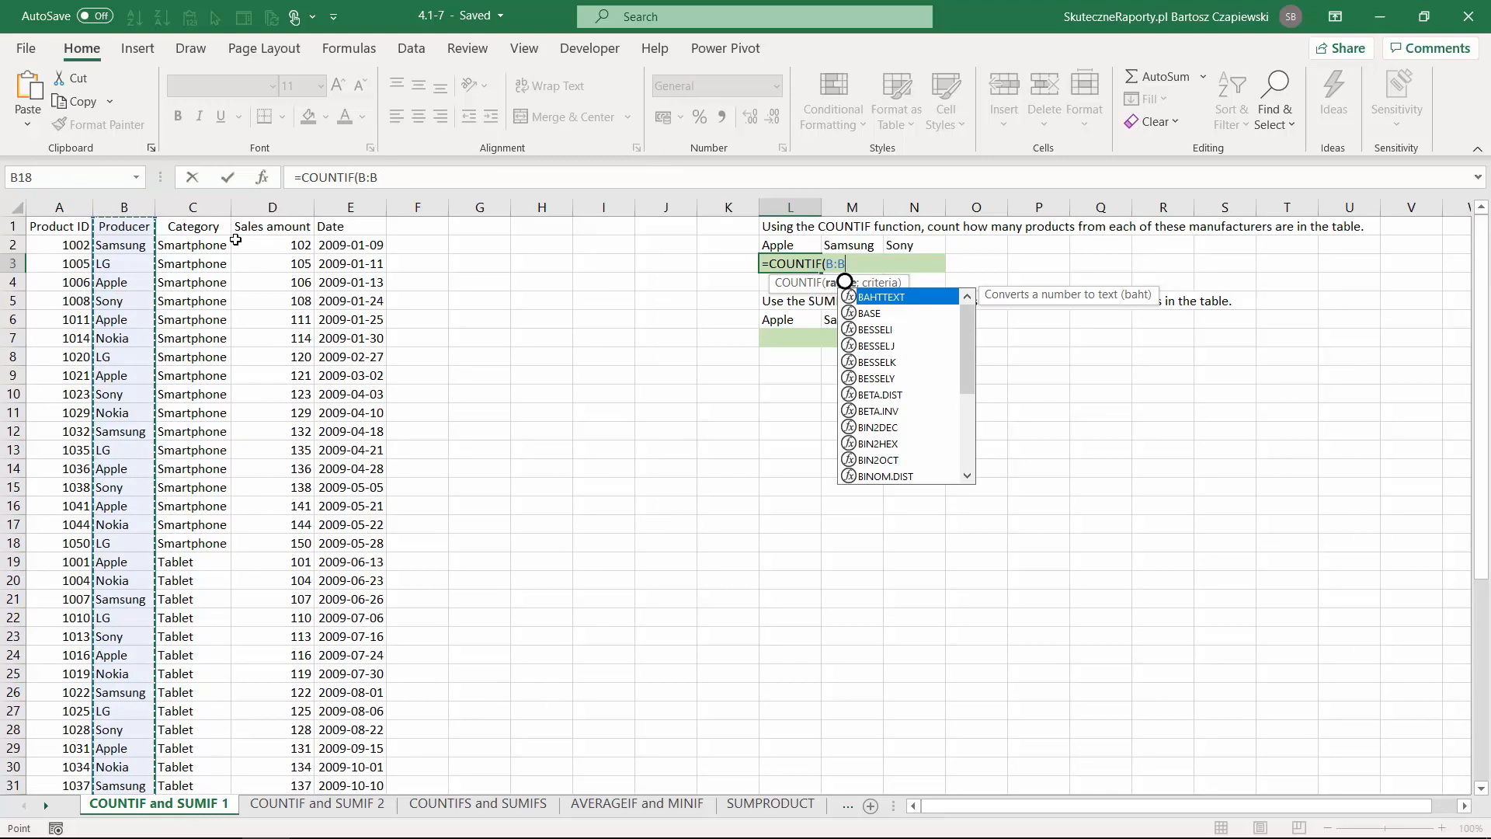
Complete the COUNTIF formula in L3 with the Apple header cell L2 as its criteria.
type(";")
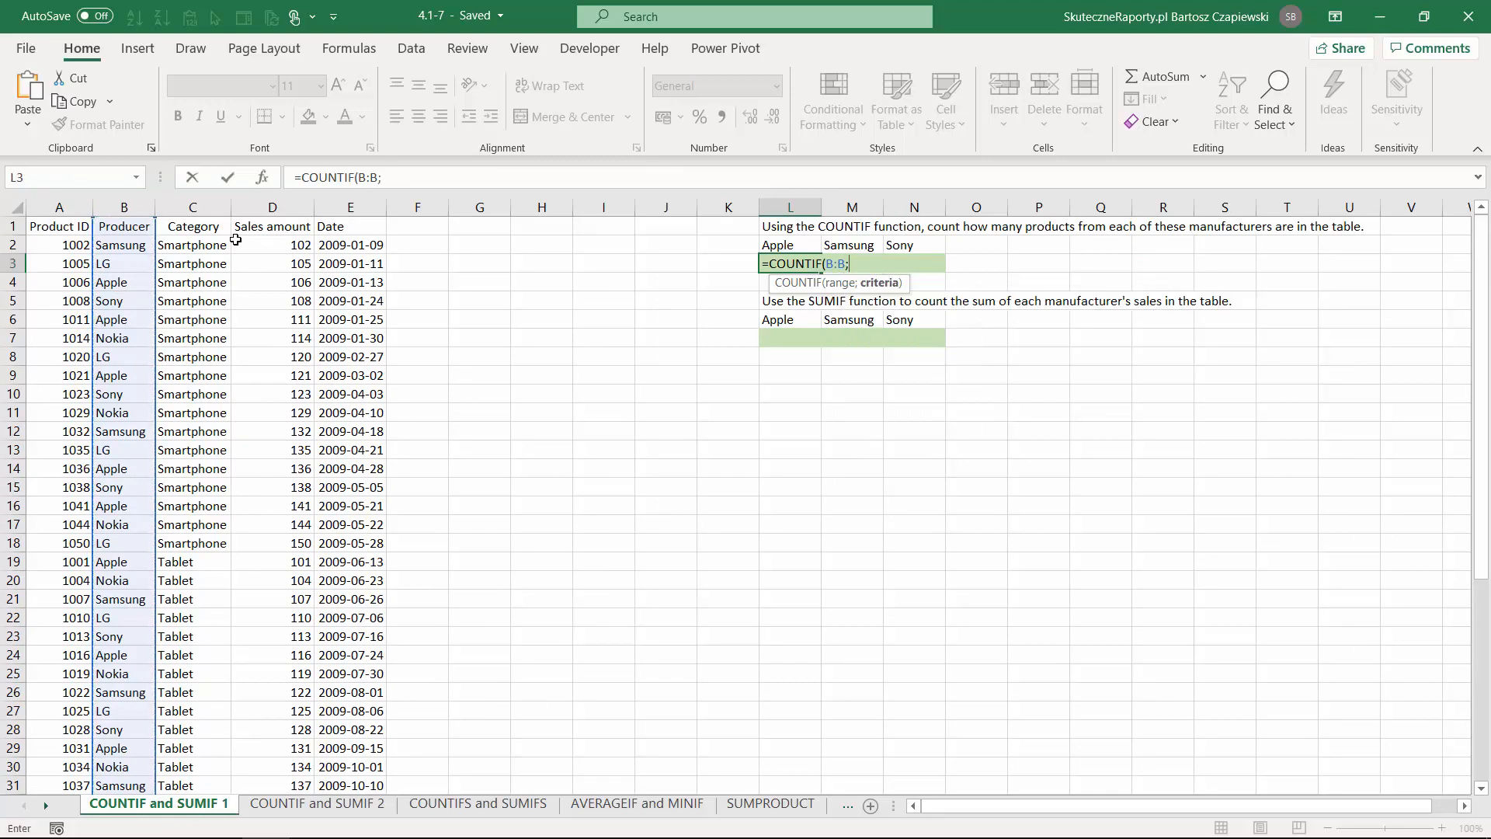
left_click(808, 242)
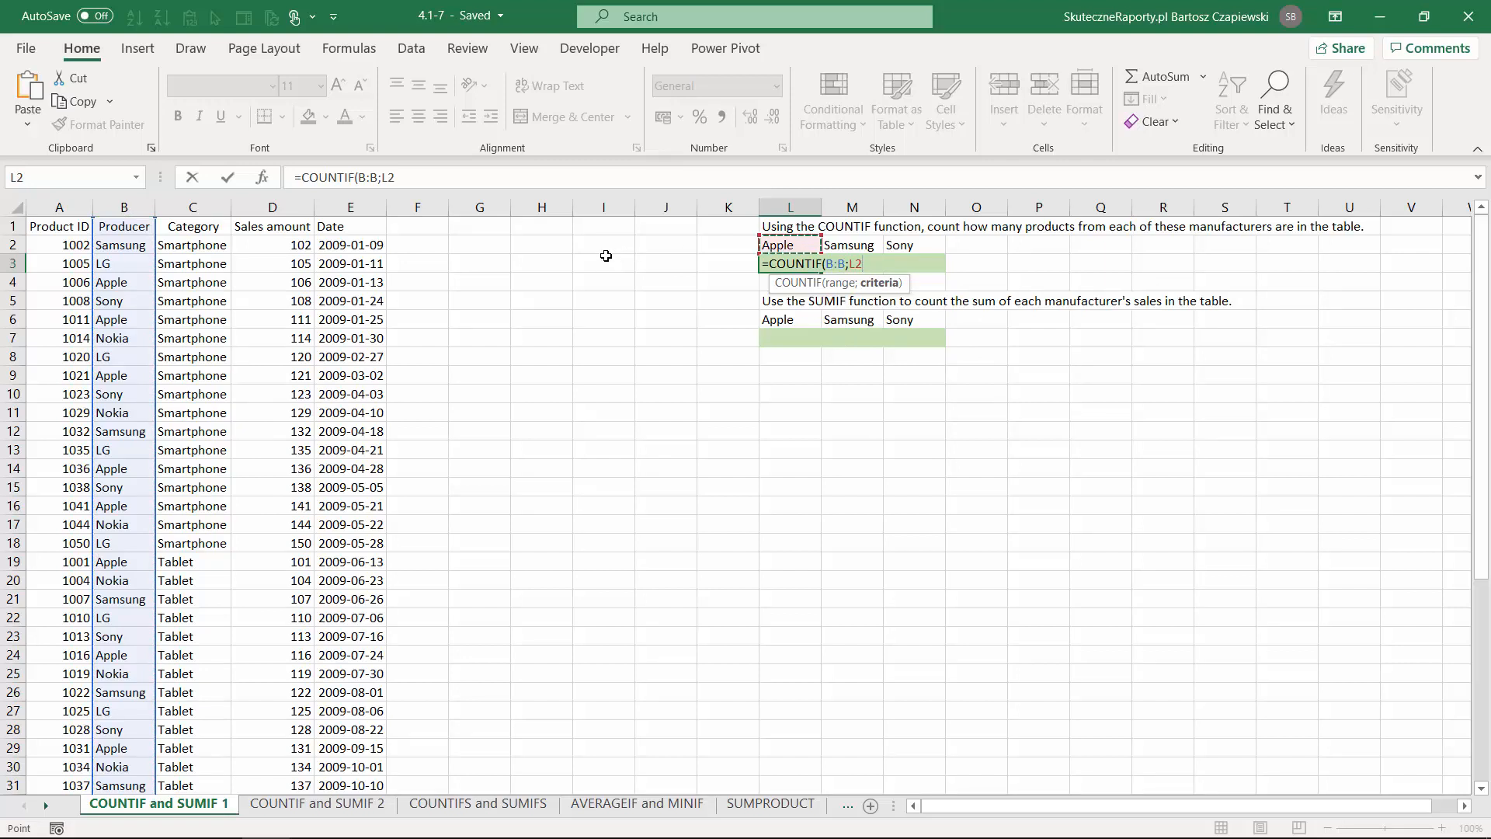
type(")")
key("ctrl+Return")
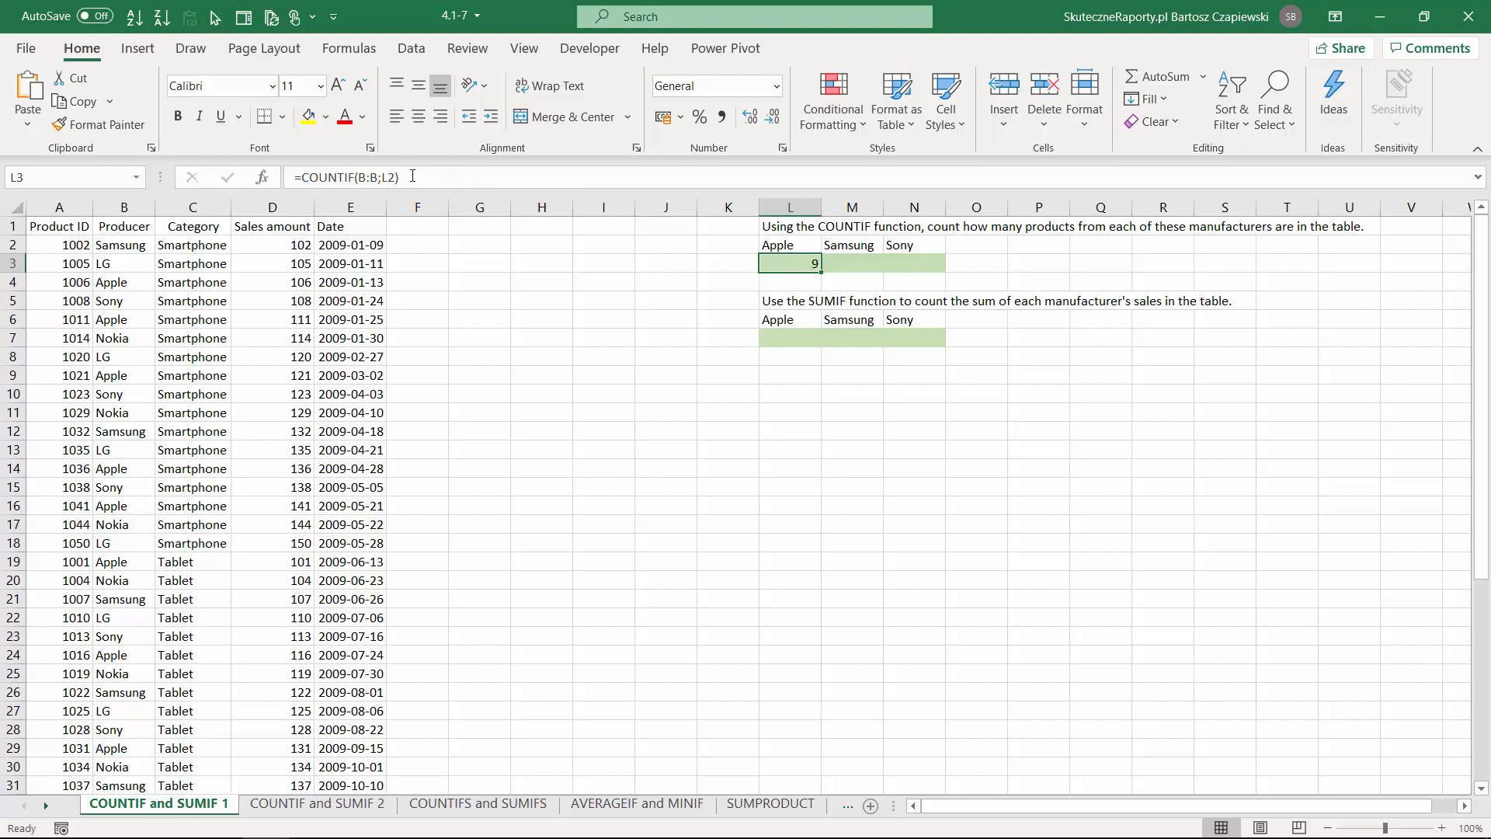
Make the COUNTIF range in L3 absolute as $B:$B and fill the formula across to N3.
left_click(366, 177)
key("F4")
key("F4")
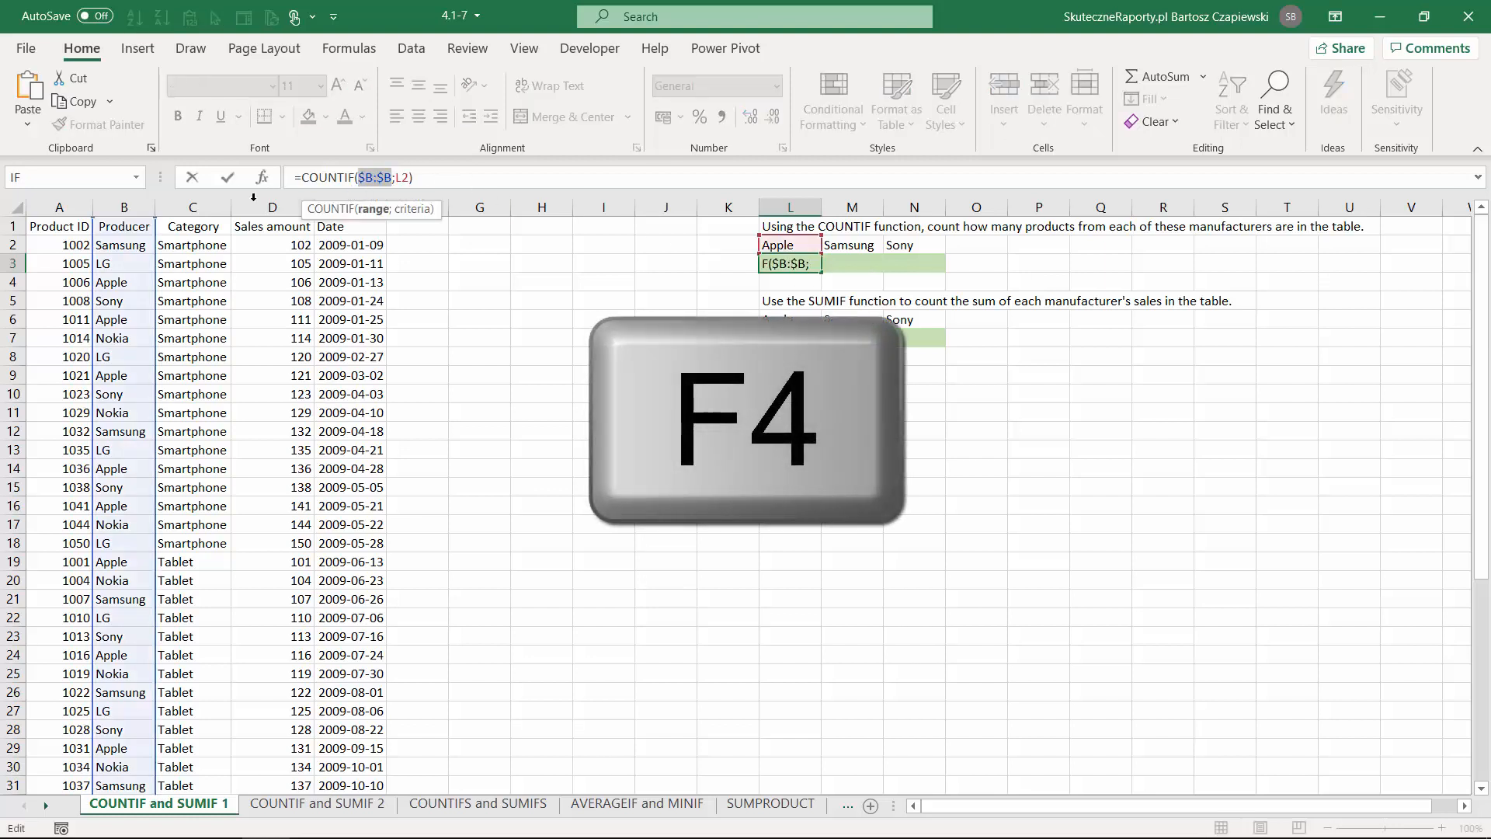
key("Return")
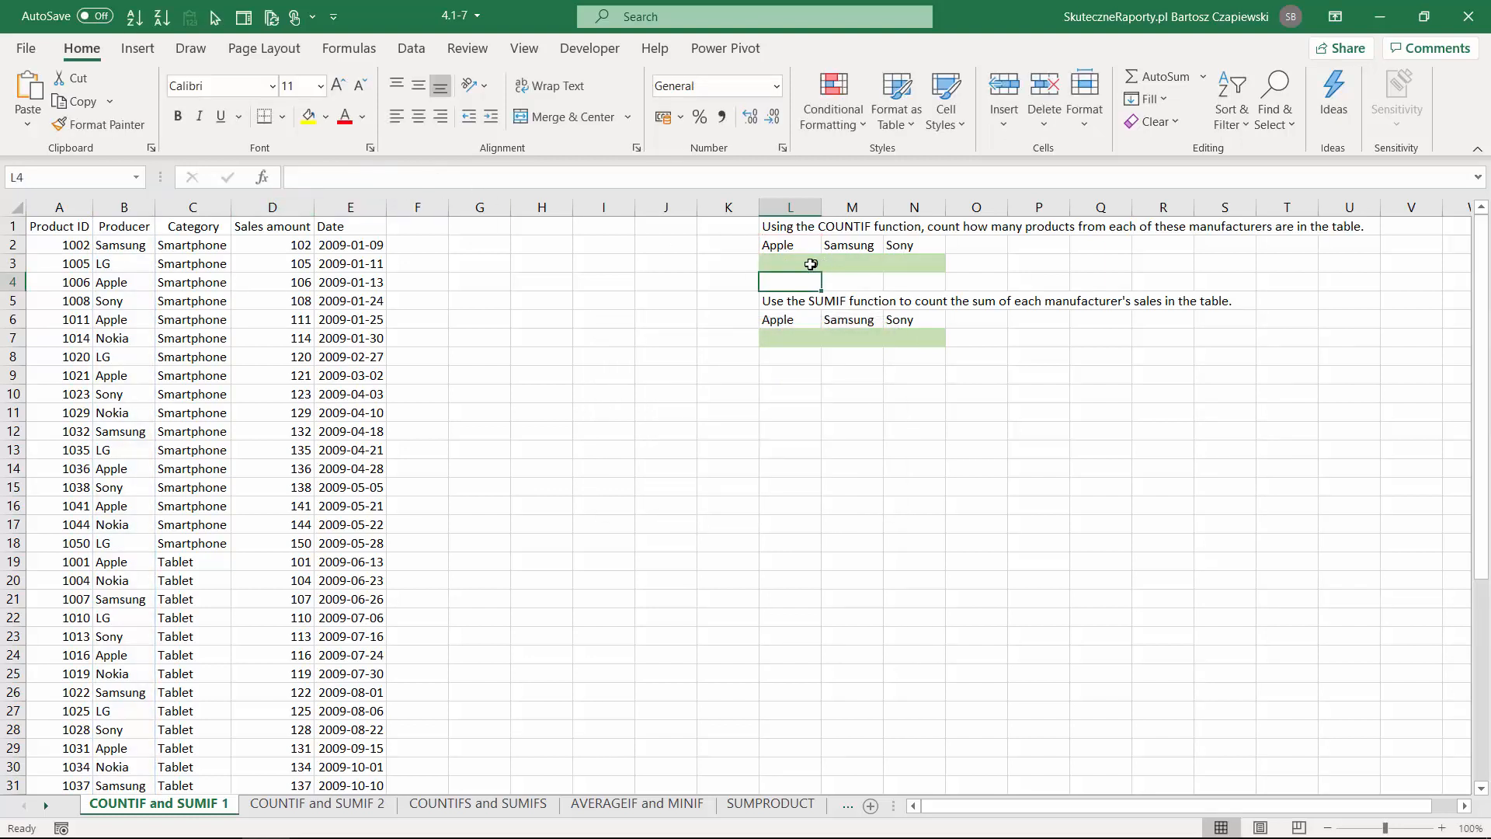
left_click(808, 265)
left_click_drag(821, 273, 932, 271)
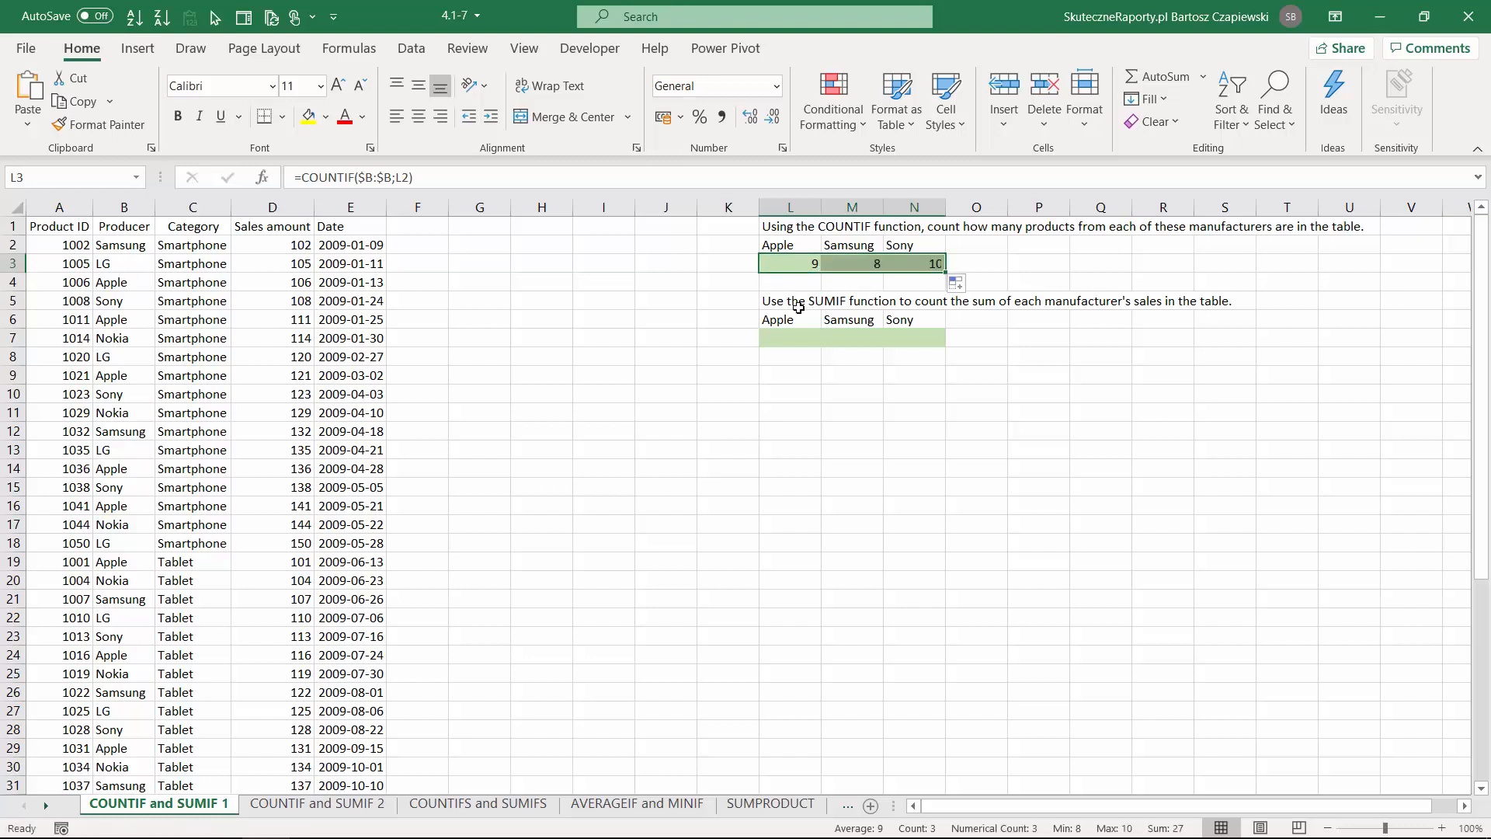
Enter =SUMIF(B:B;L6;D:D) in L7 to total the sales amounts for Apple.
left_click(791, 334)
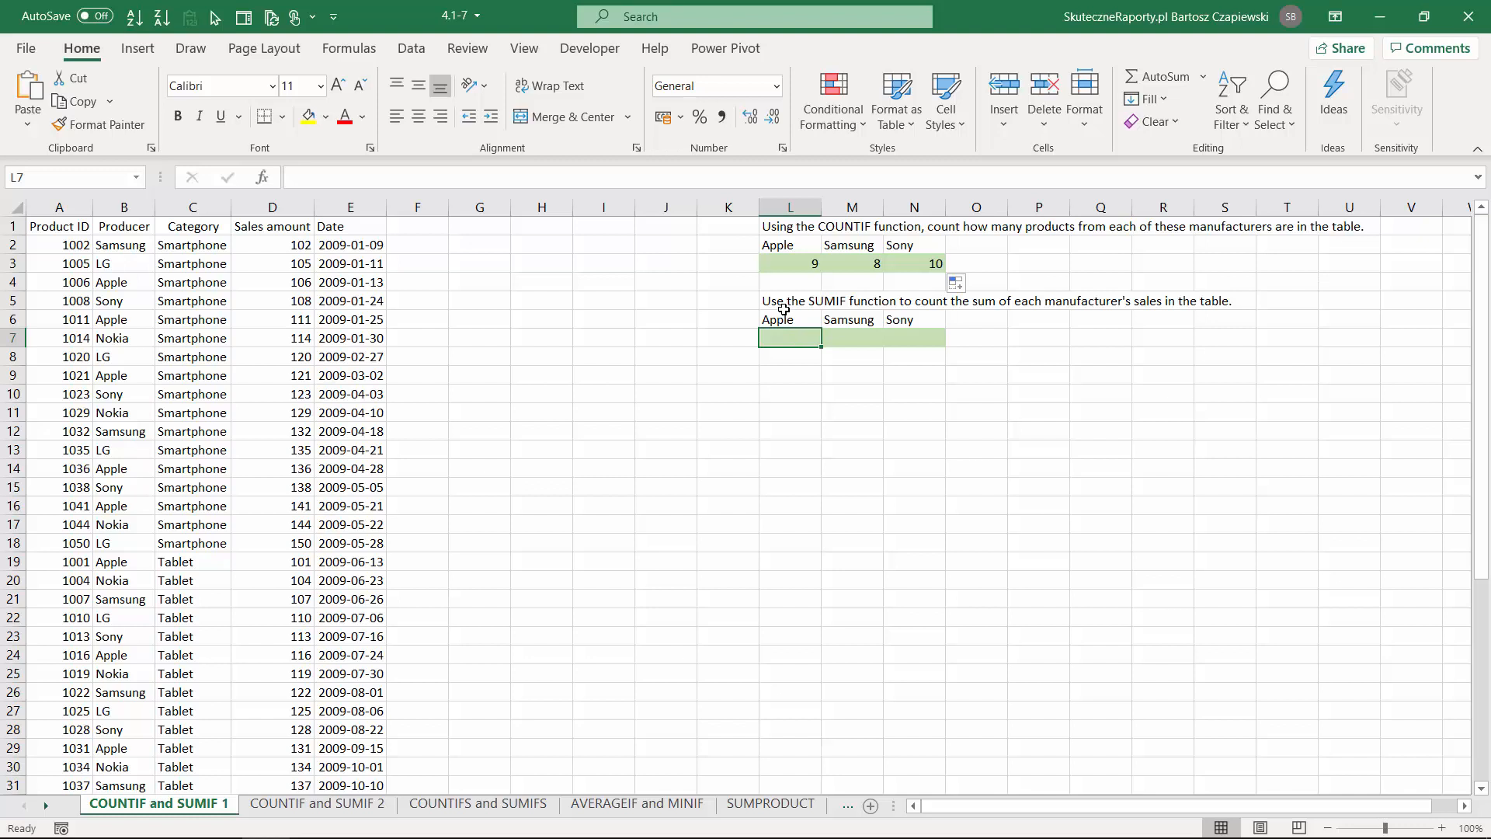
type("=sum")
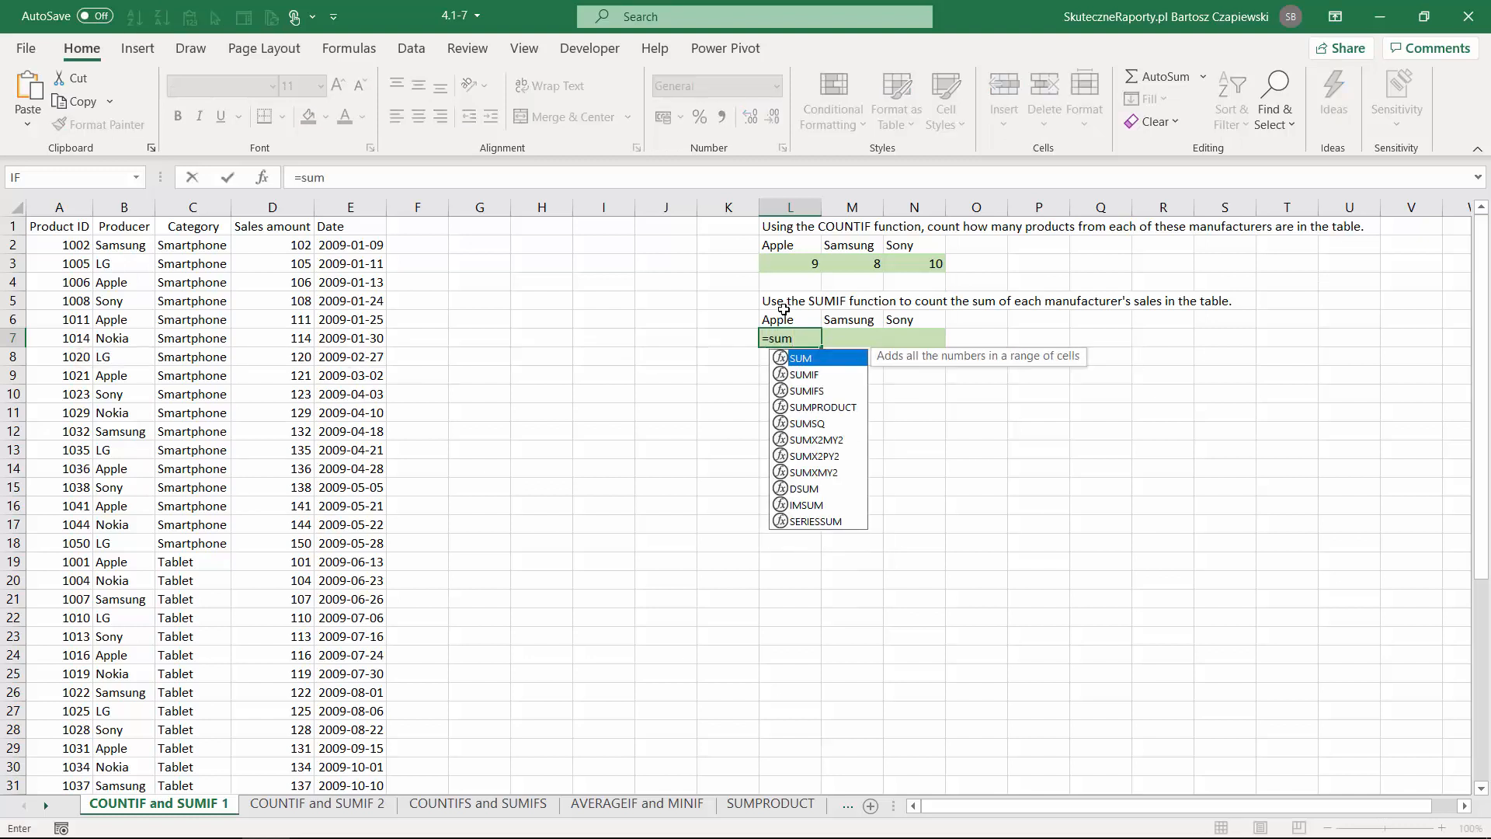
key("Down")
key("Tab")
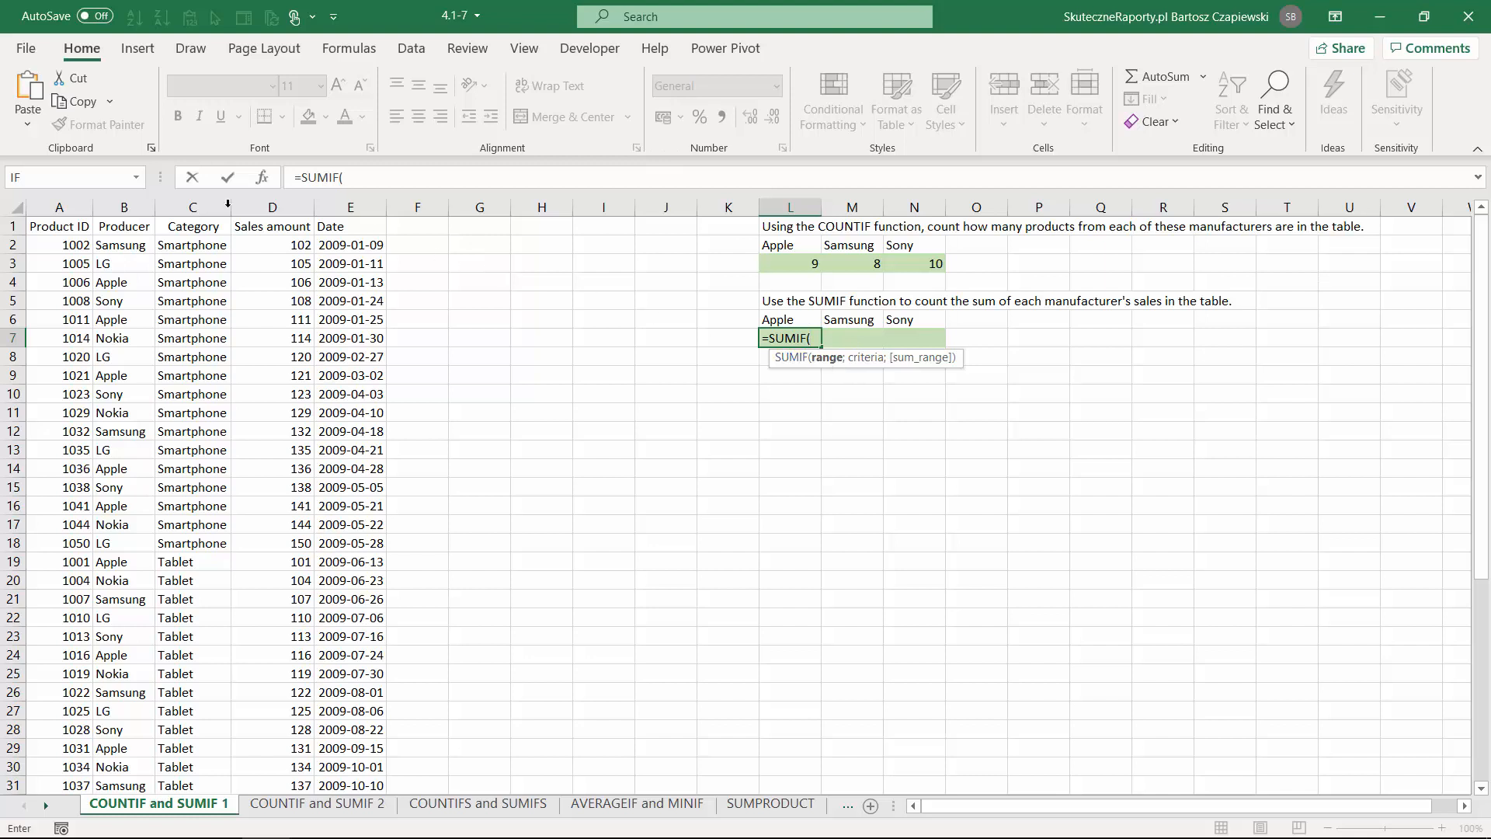
left_click(125, 208)
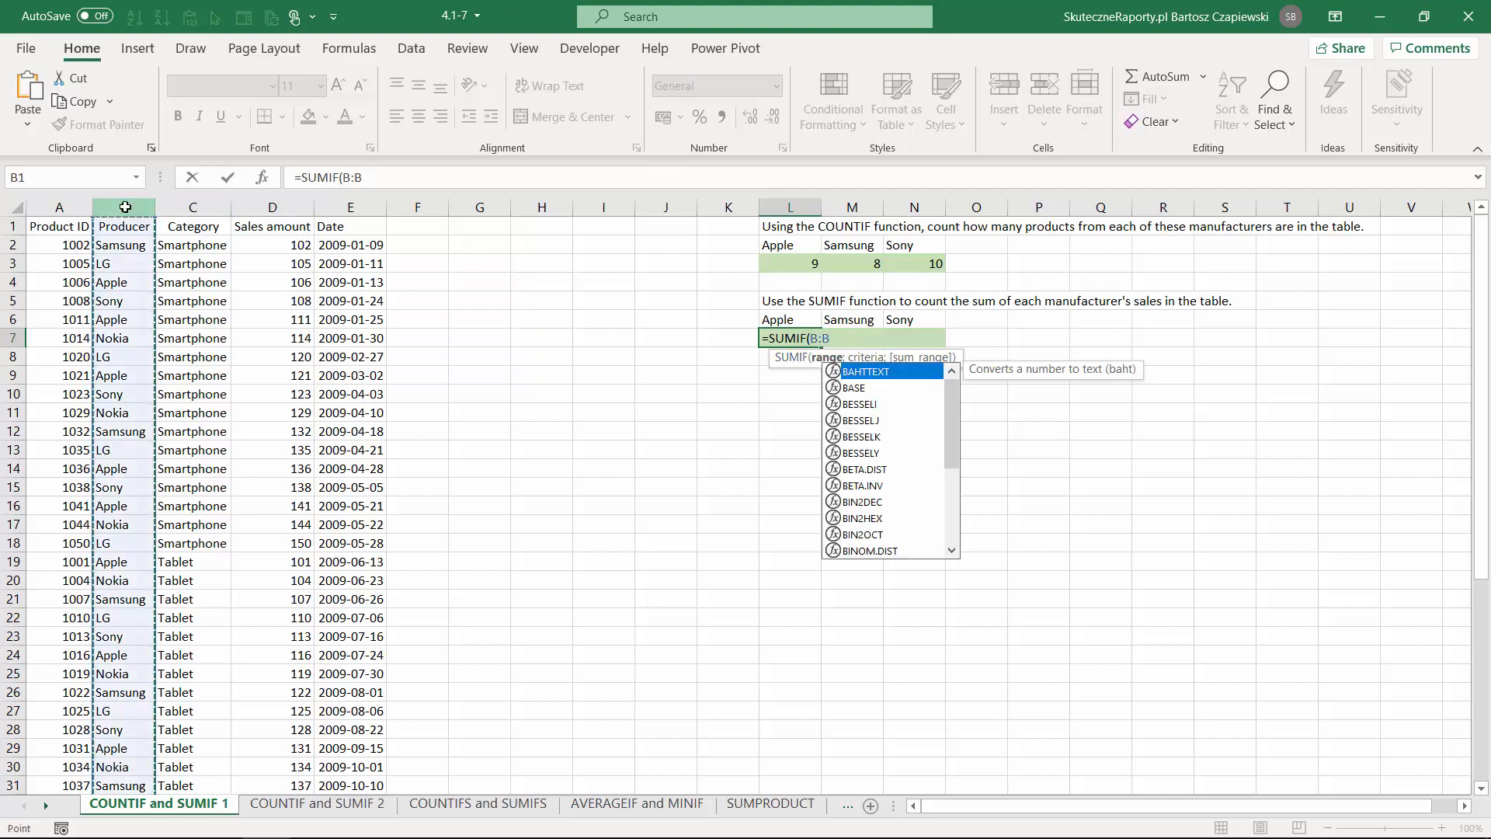
type(";")
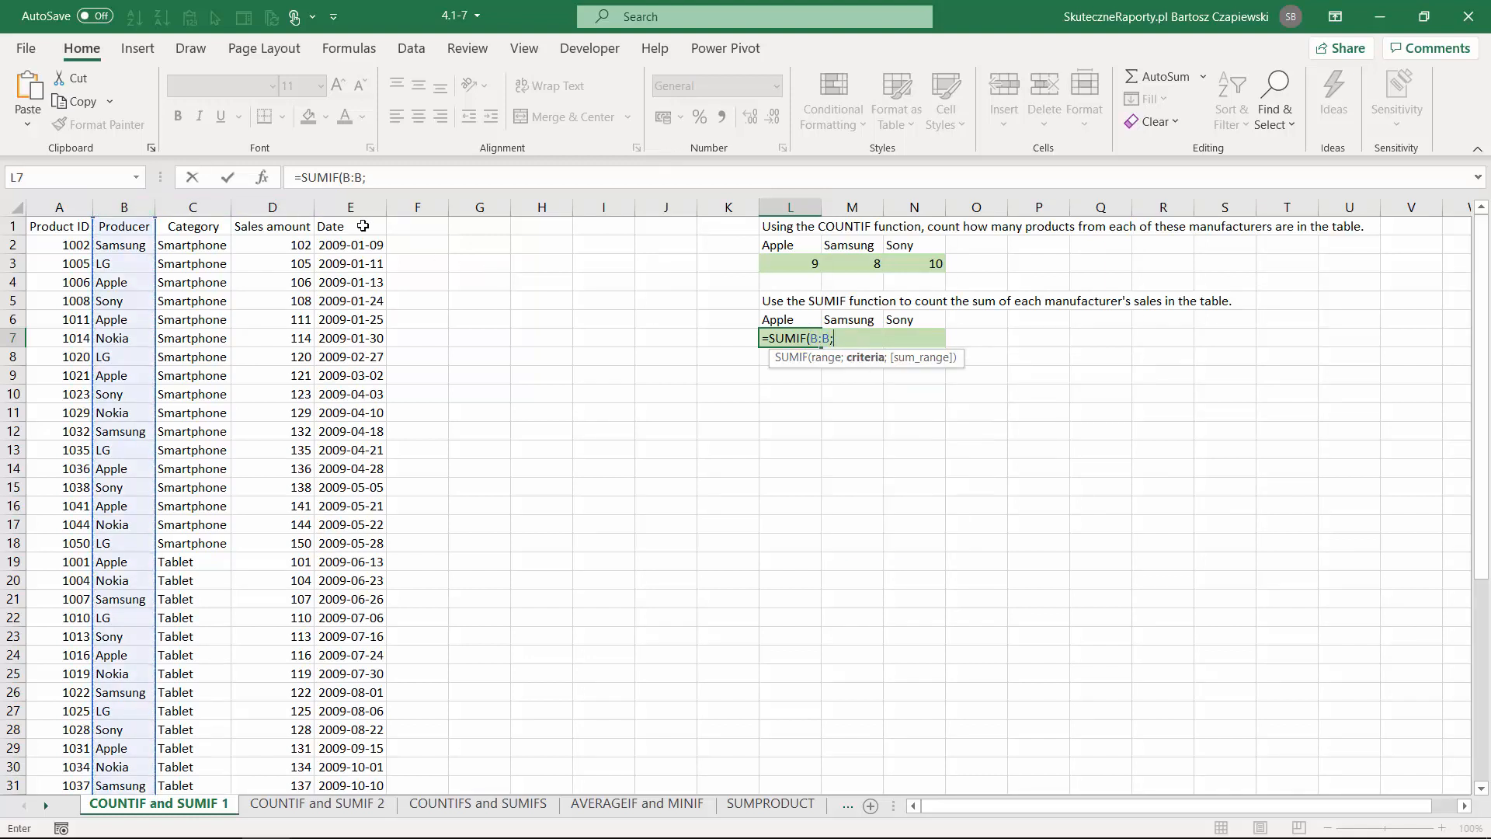
left_click(782, 319)
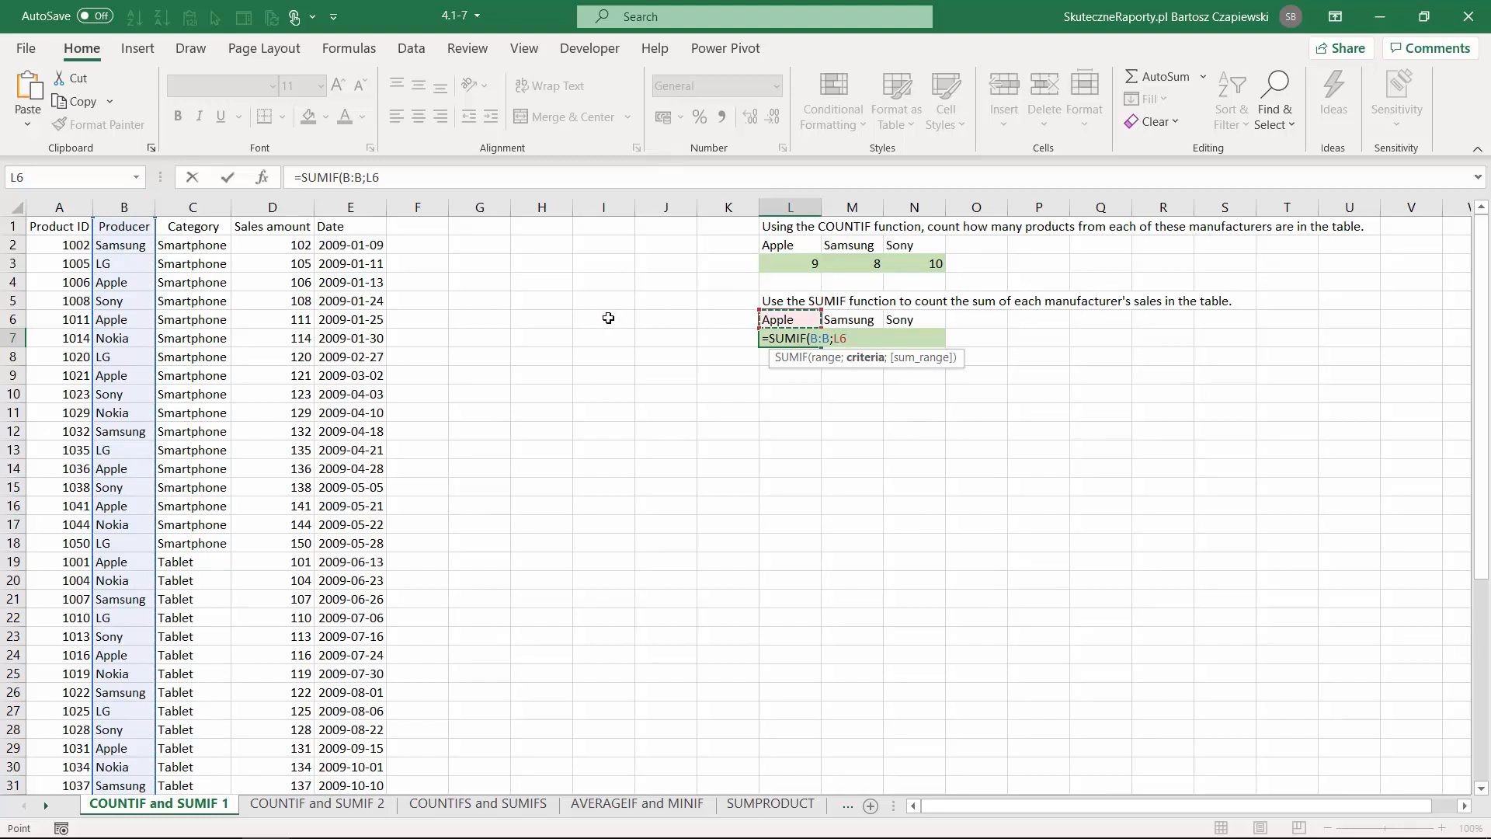
type(";")
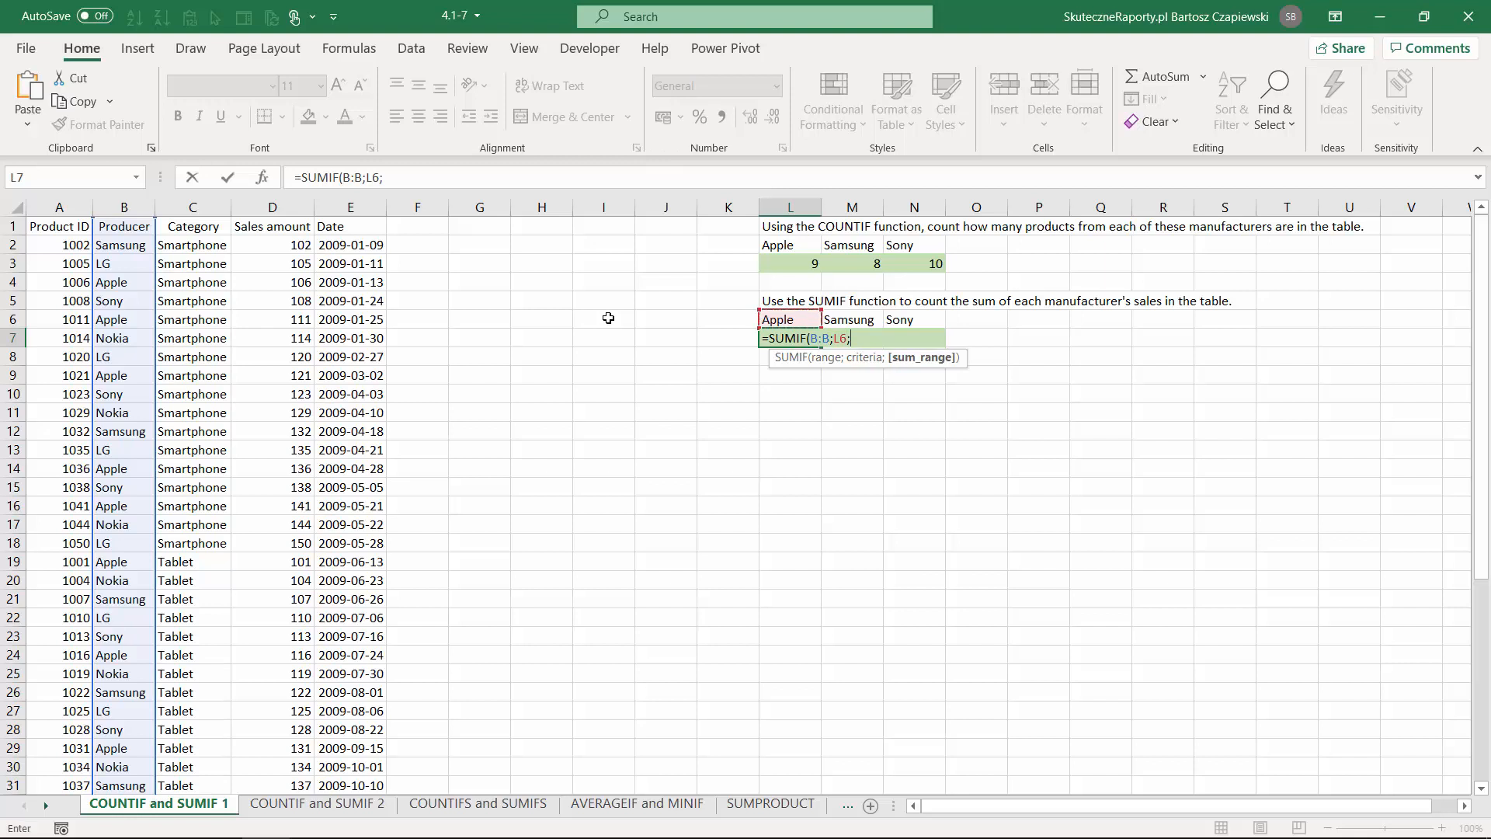
left_click(281, 207)
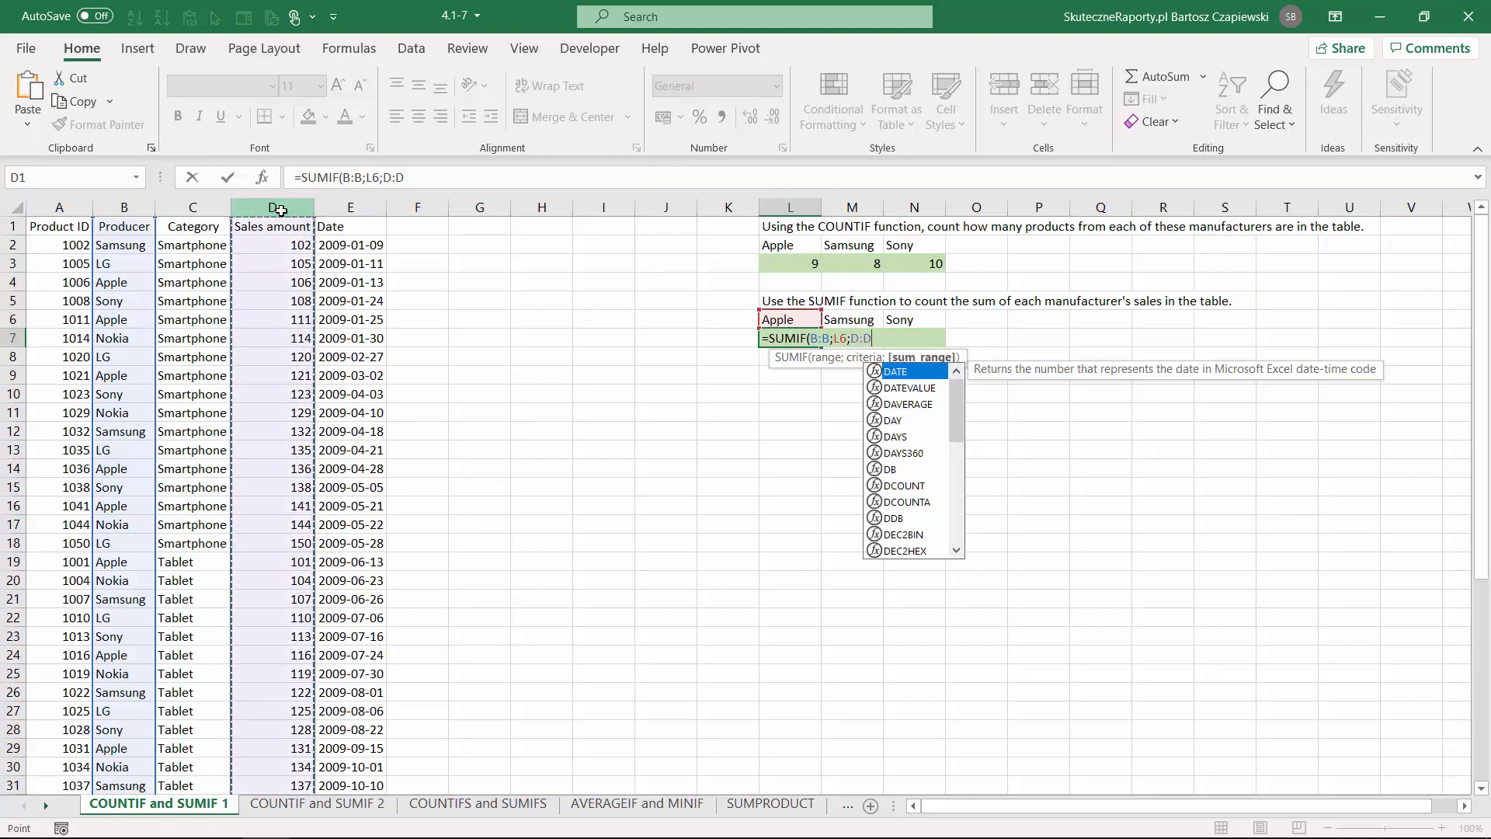
type(")")
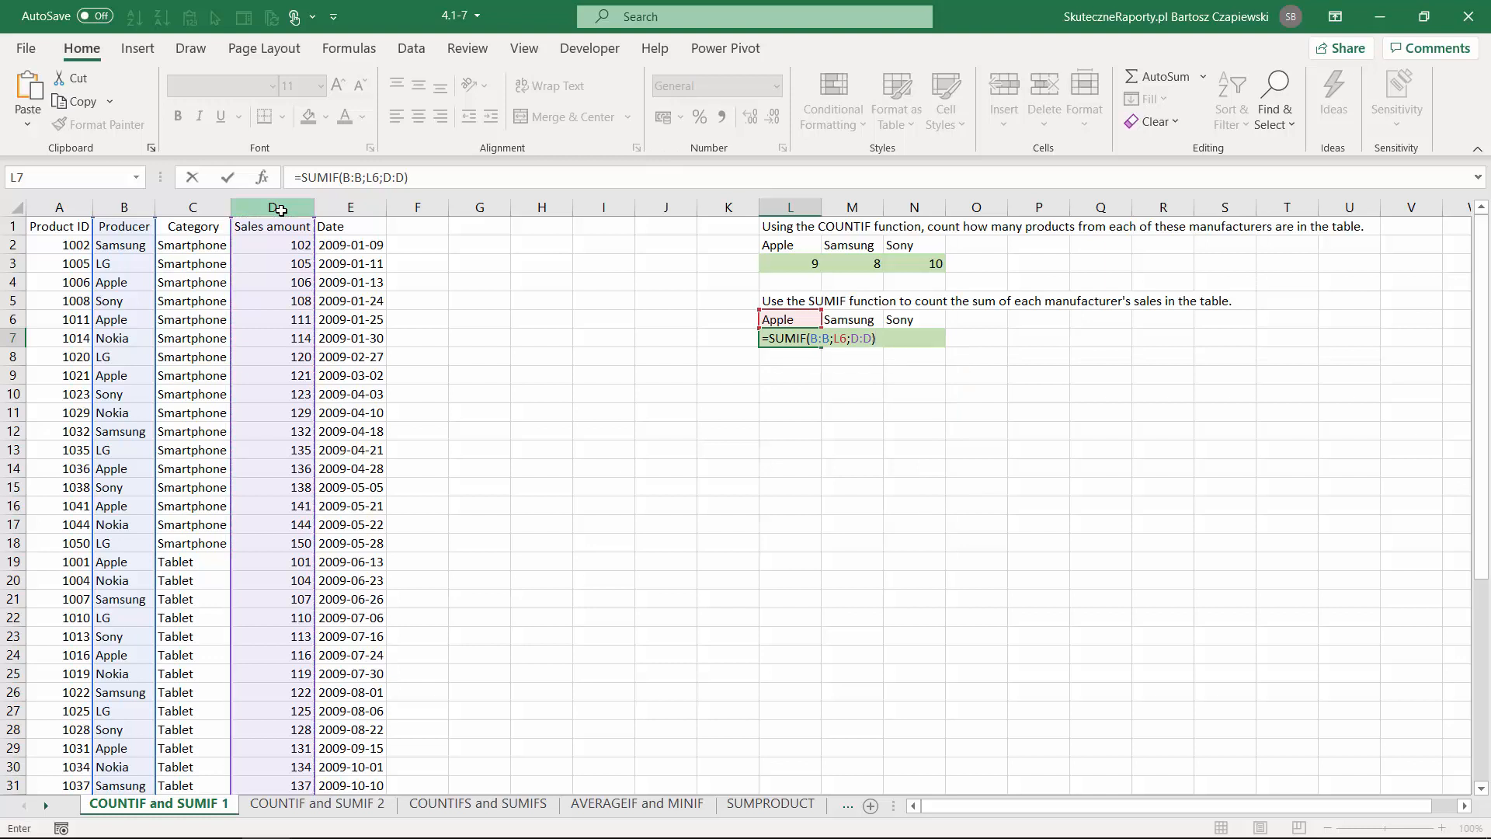
key("Return")
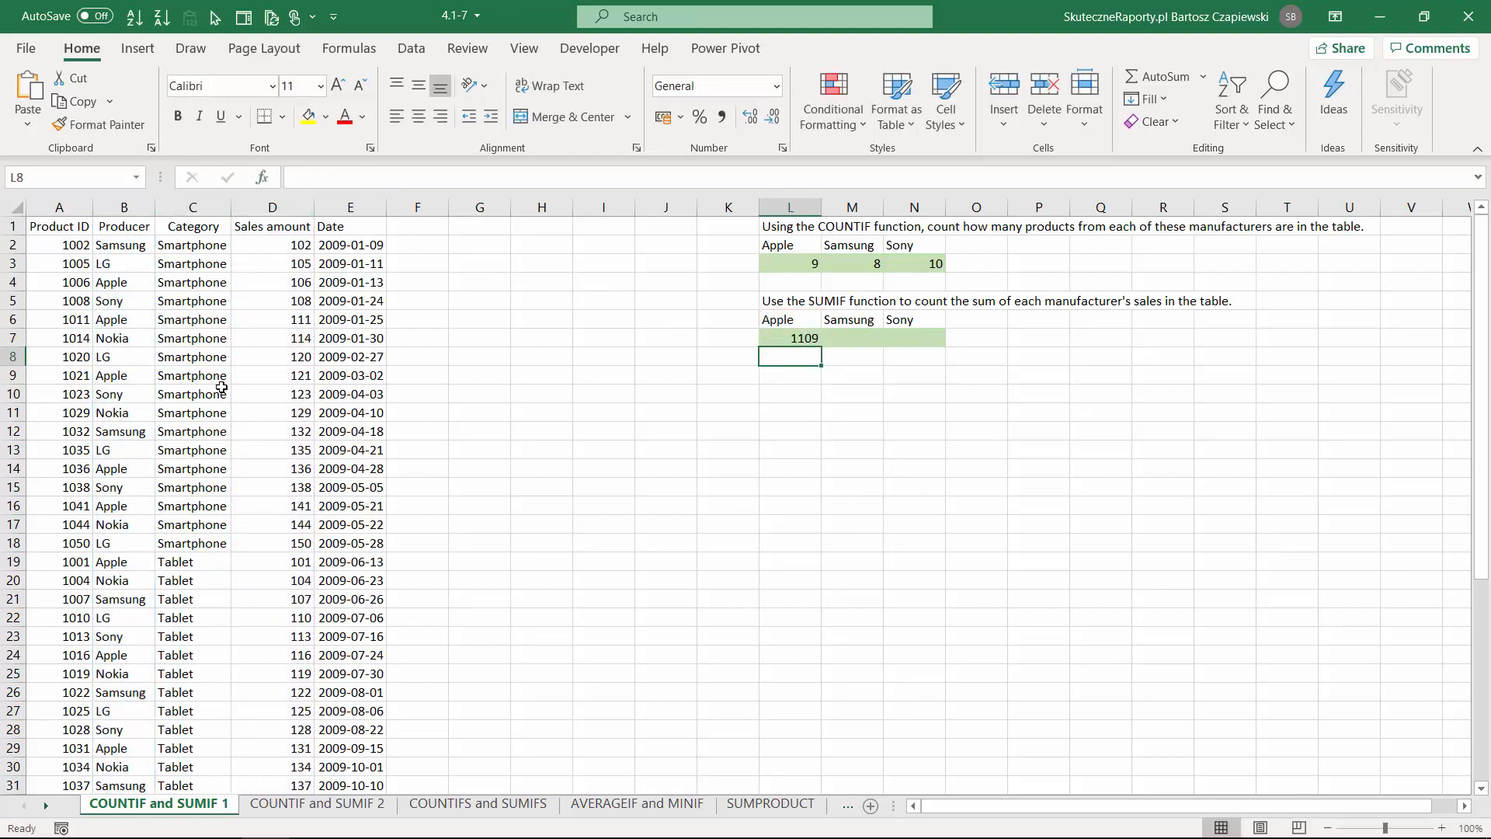
Make both column references in the L7 SUMIF formula absolute, as $B:$B and $D:$D.
left_click(788, 339)
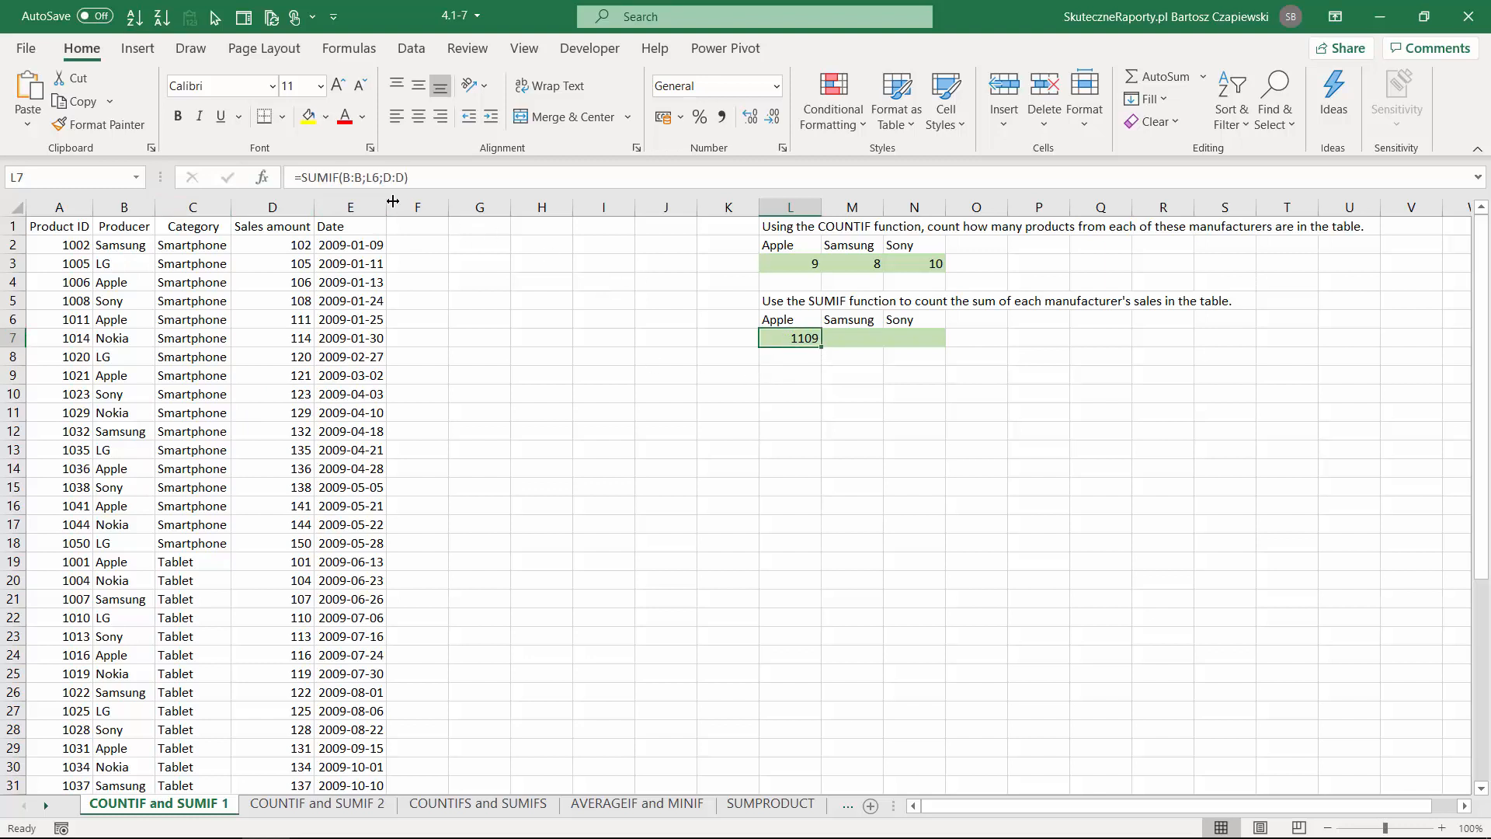
key("F4")
left_click(354, 179)
key("F4")
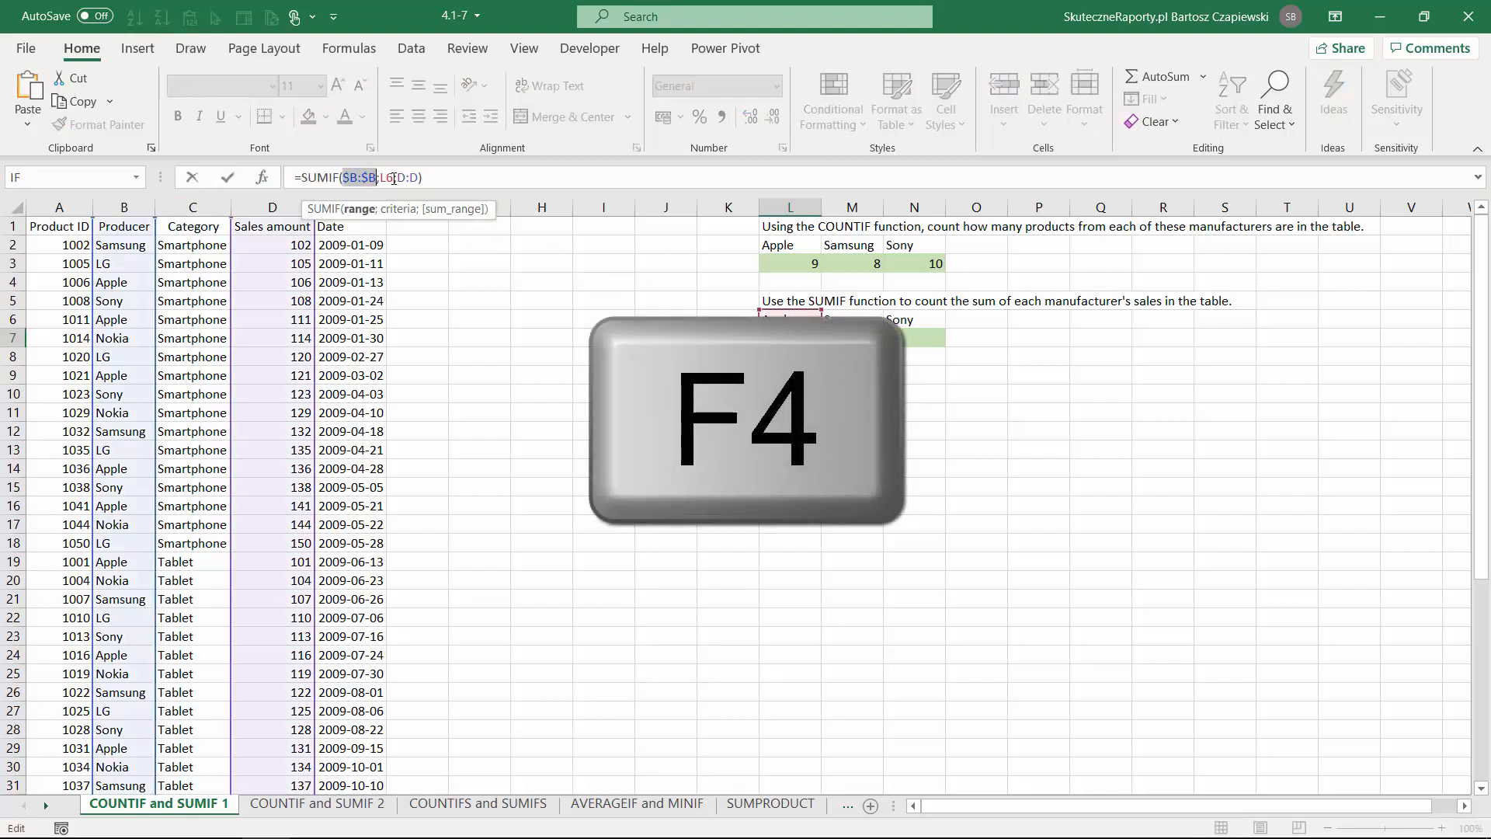
left_click(405, 178)
key("F4")
key("Return")
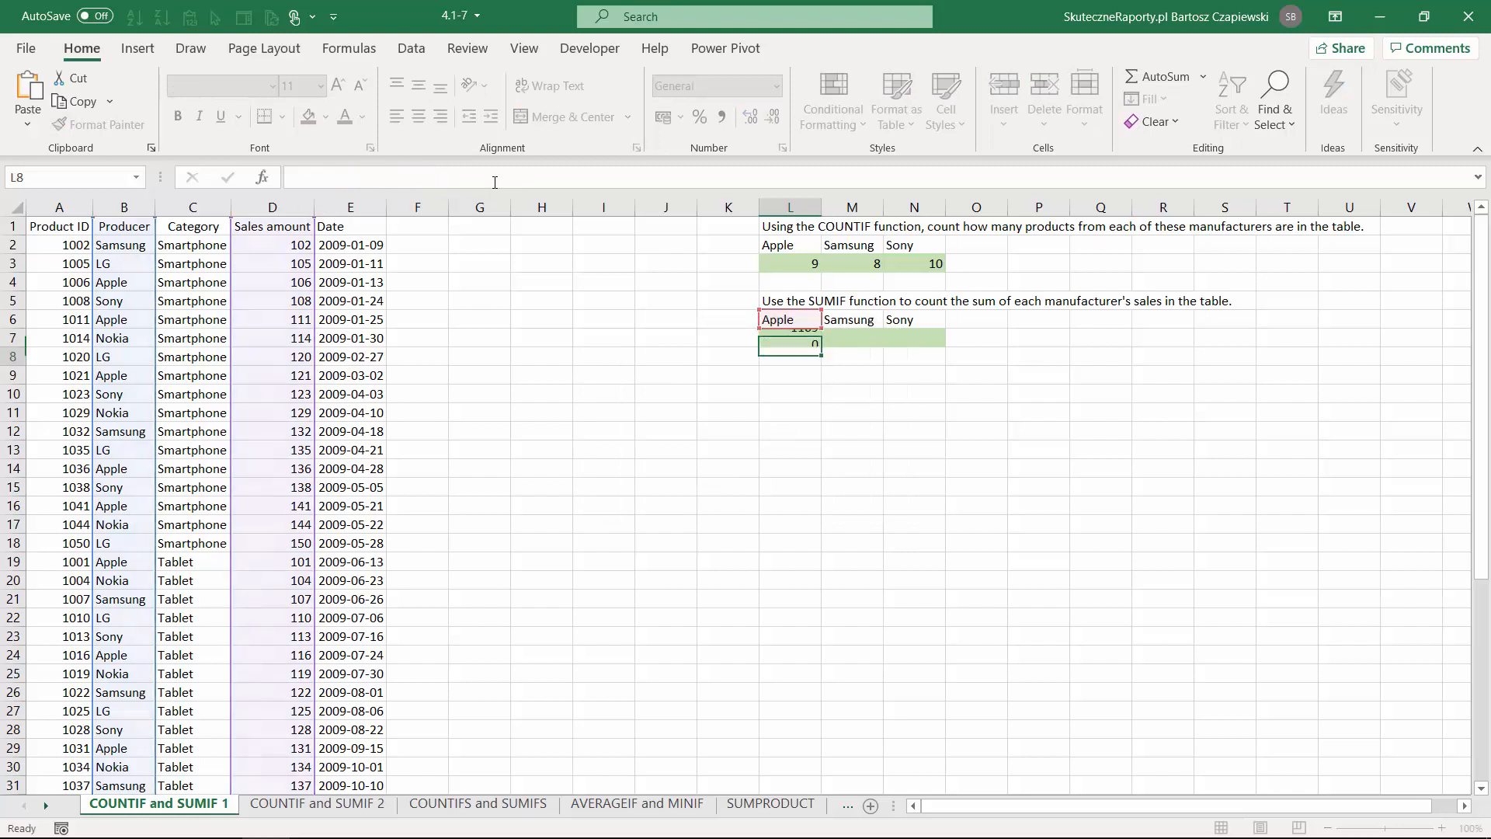
Fill the SUMIF formula from L7 across the Samsung and Sony cells to N7.
left_click(803, 339)
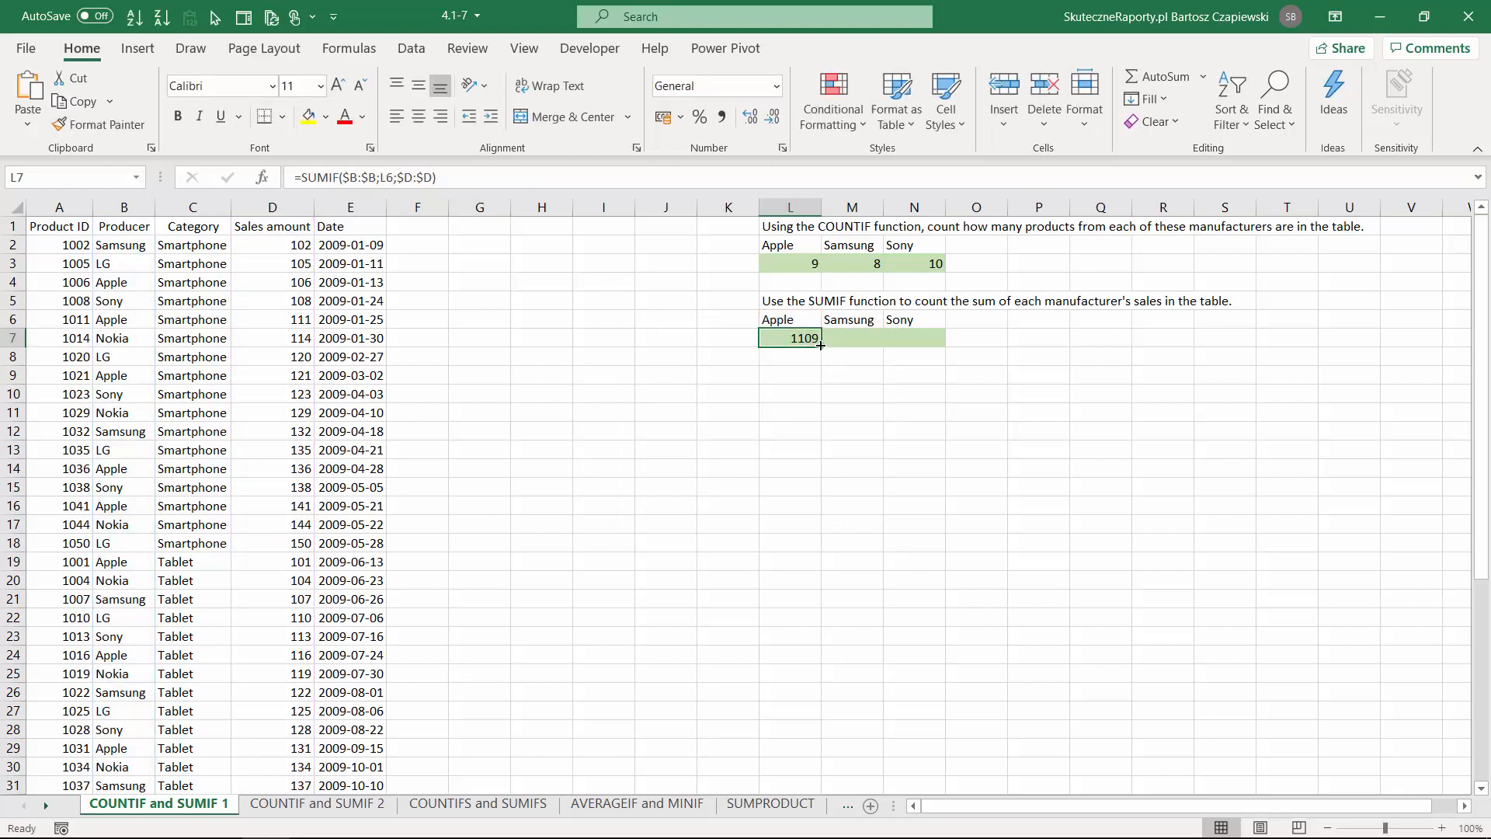
left_click_drag(820, 345, 946, 342)
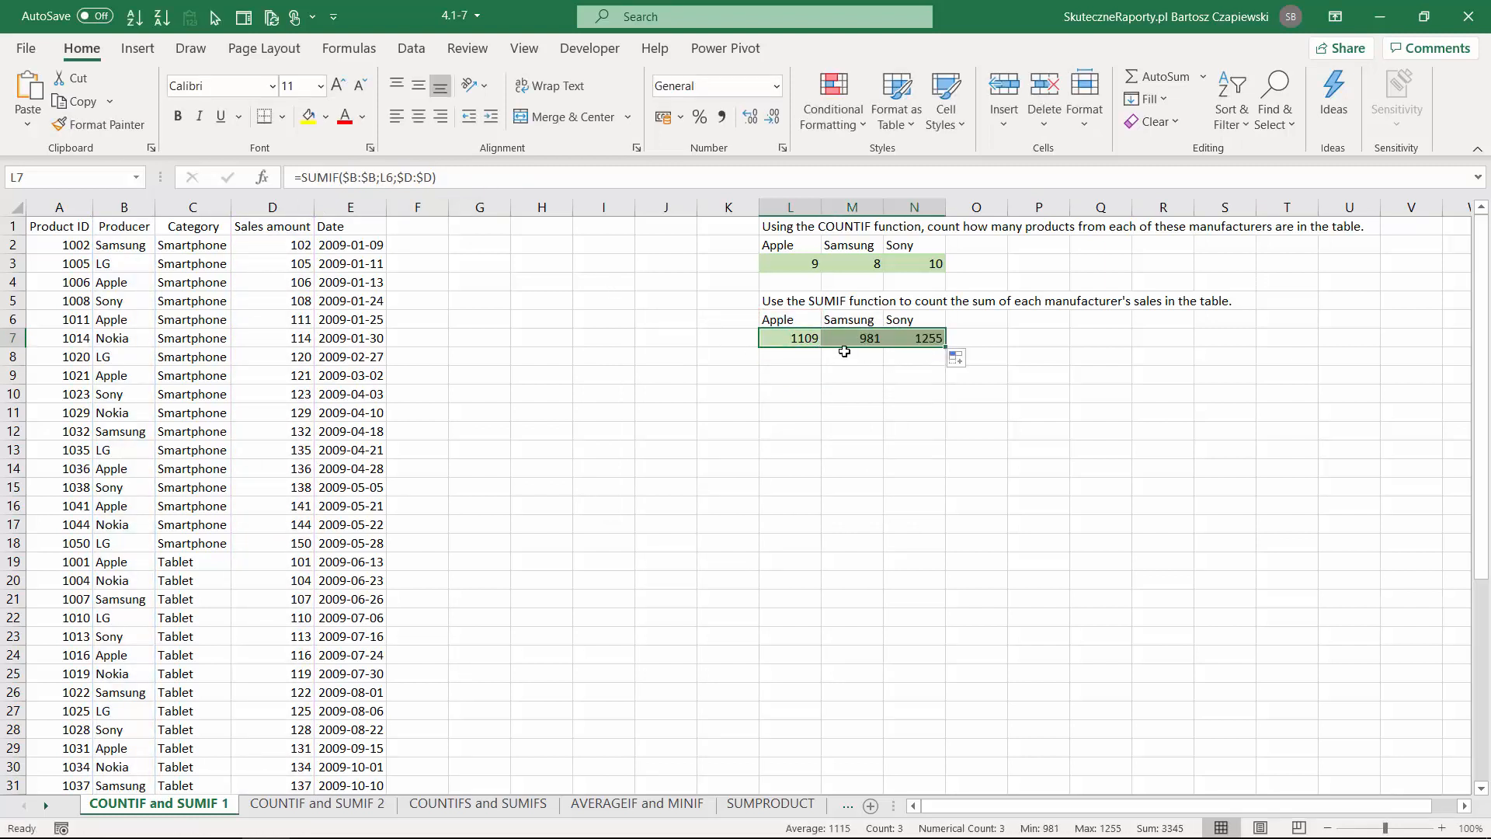
left_click(792, 334)
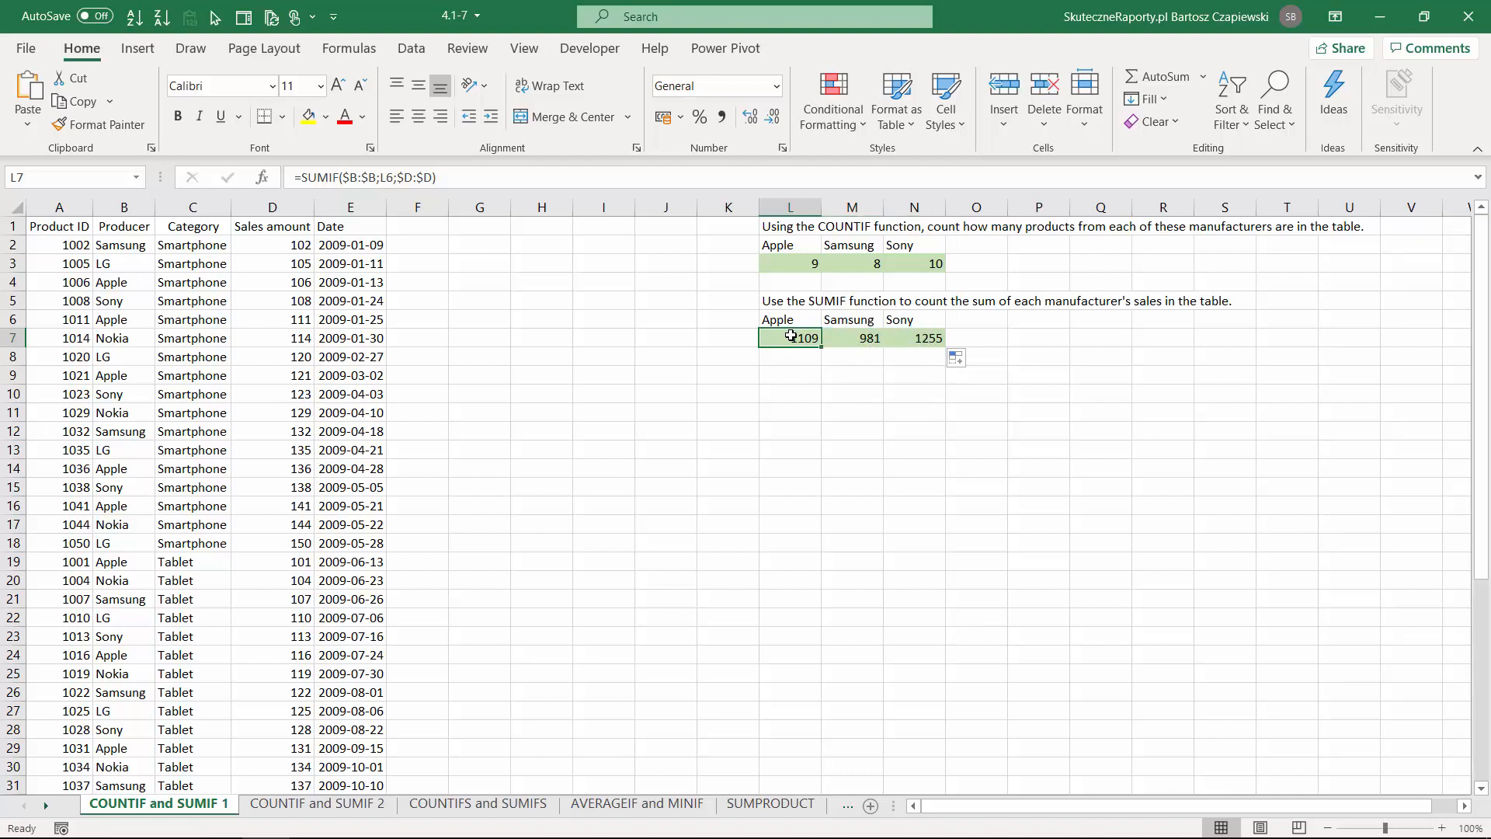
On the COUNTIF and SUMIF 2 sheet, enter =COUNTIF(C2:C51;"<>smartphone") in I4 to count rows in categories other than Smartphone.
key("ctrl+Page_Down")
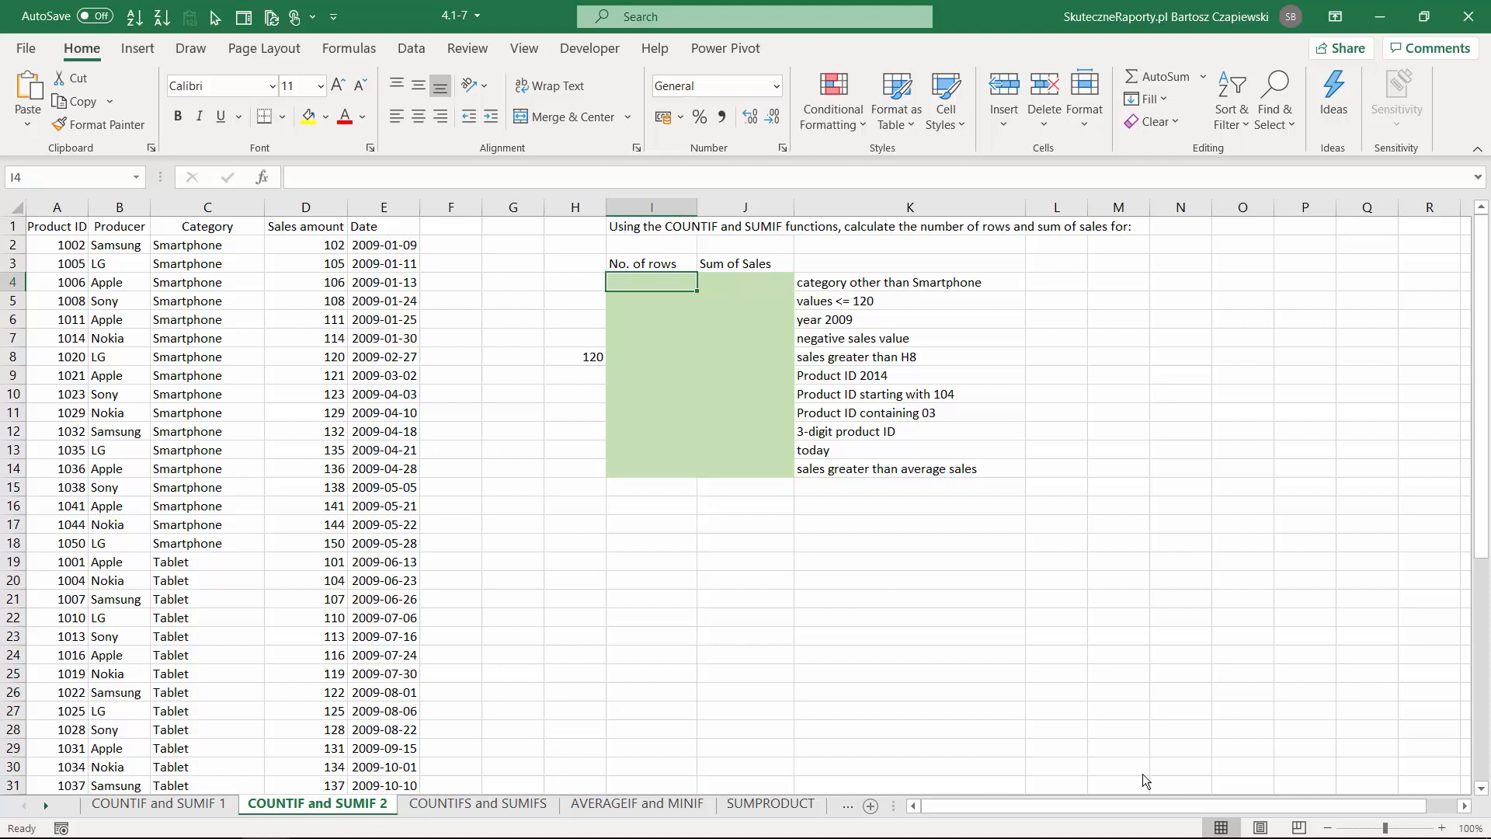
type("=coun")
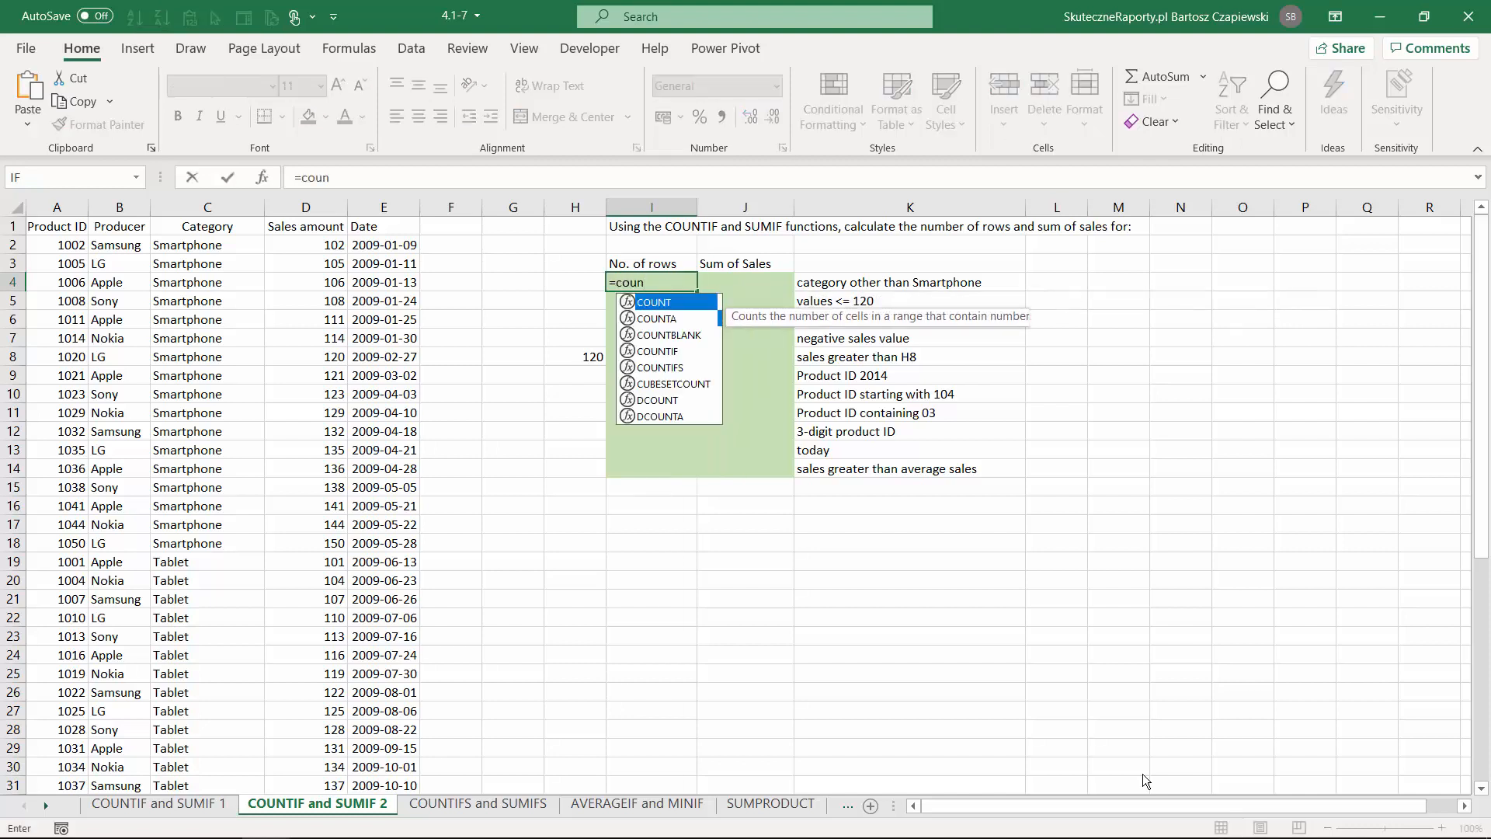
key("Down")
key("Down")
key("Down")
key("Tab")
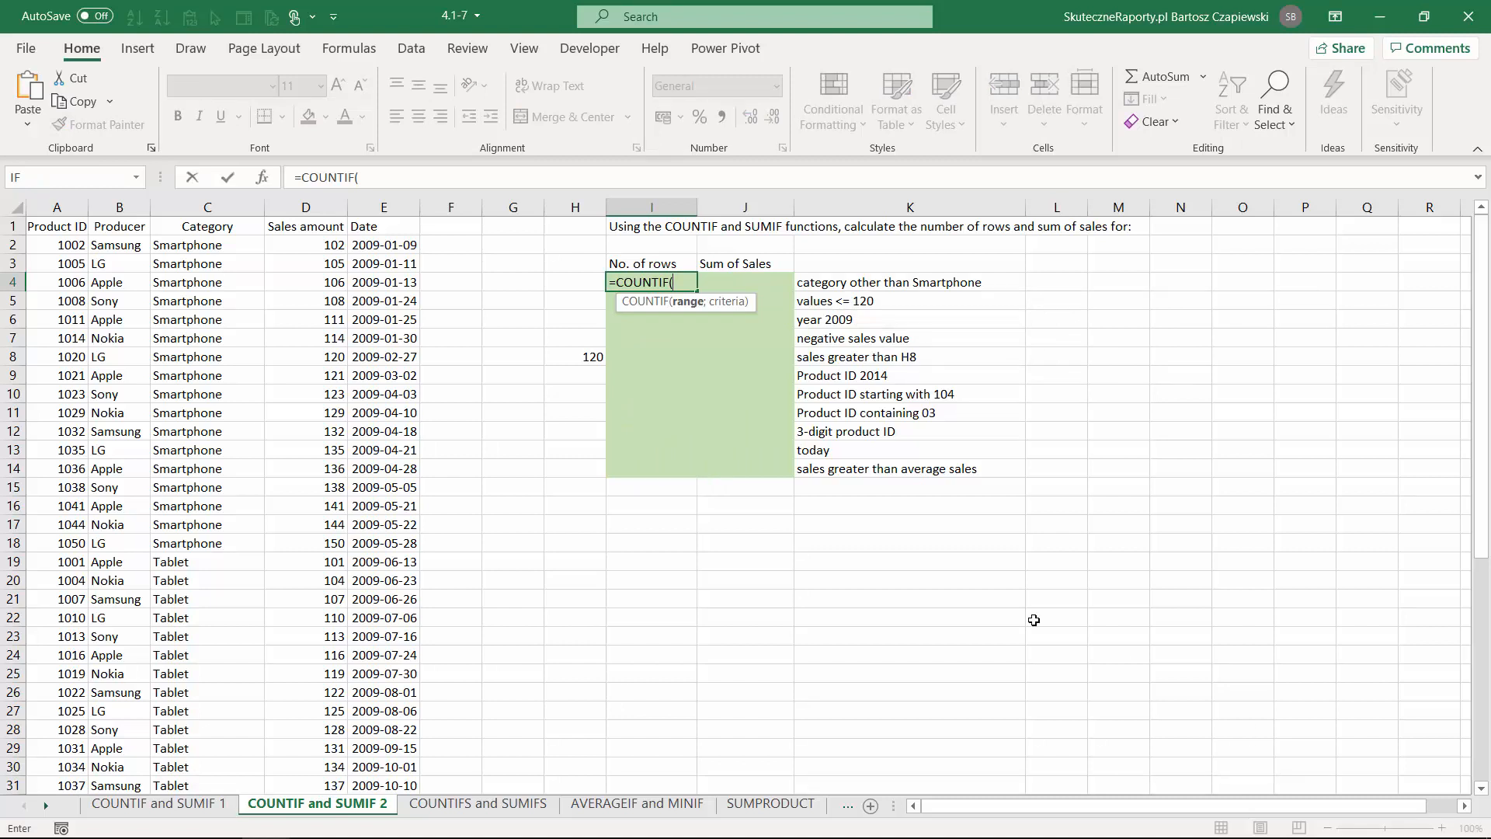
left_click(222, 247)
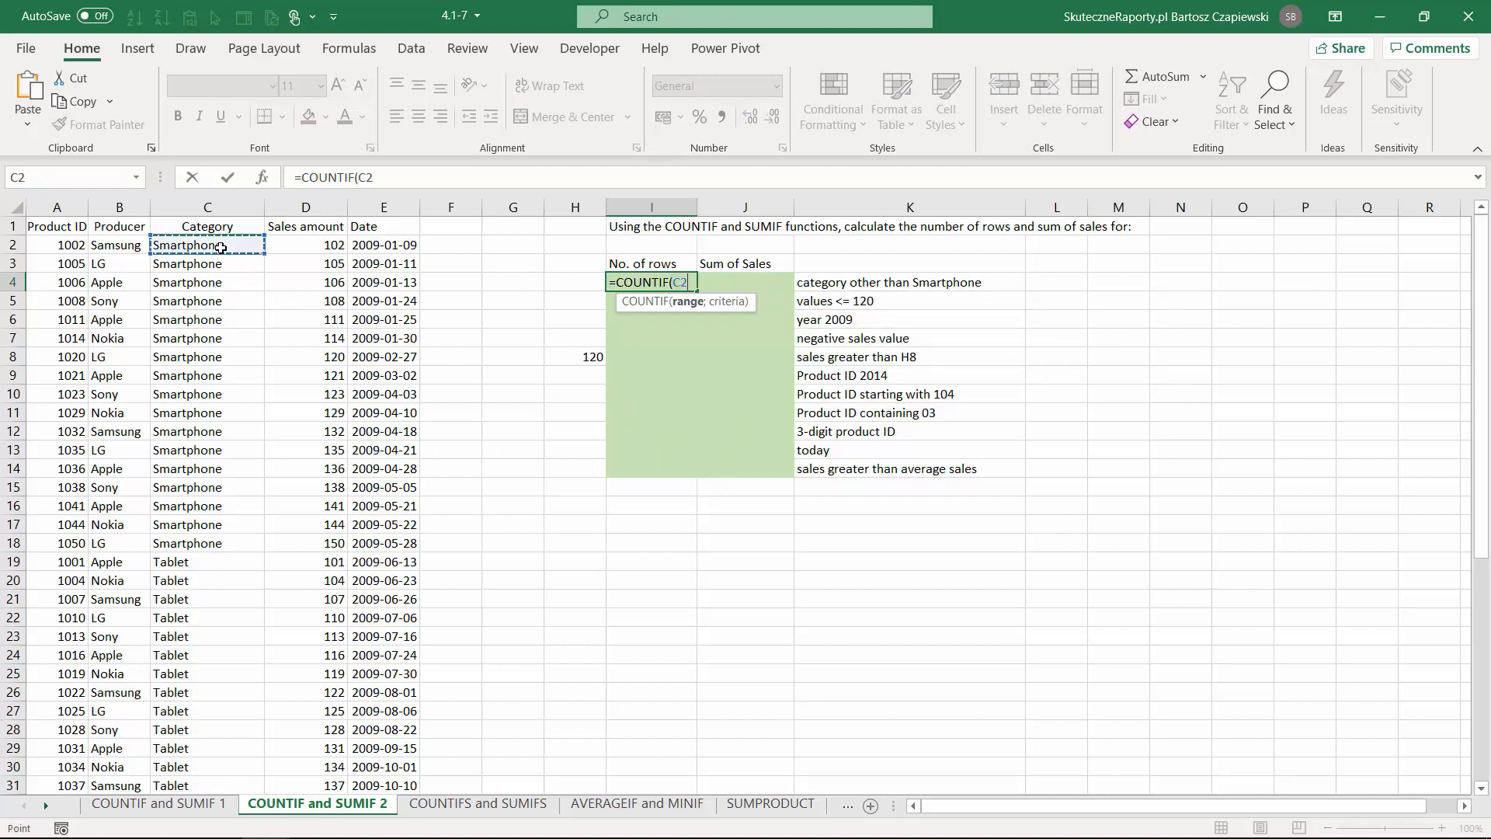
key("ctrl+shift+Down")
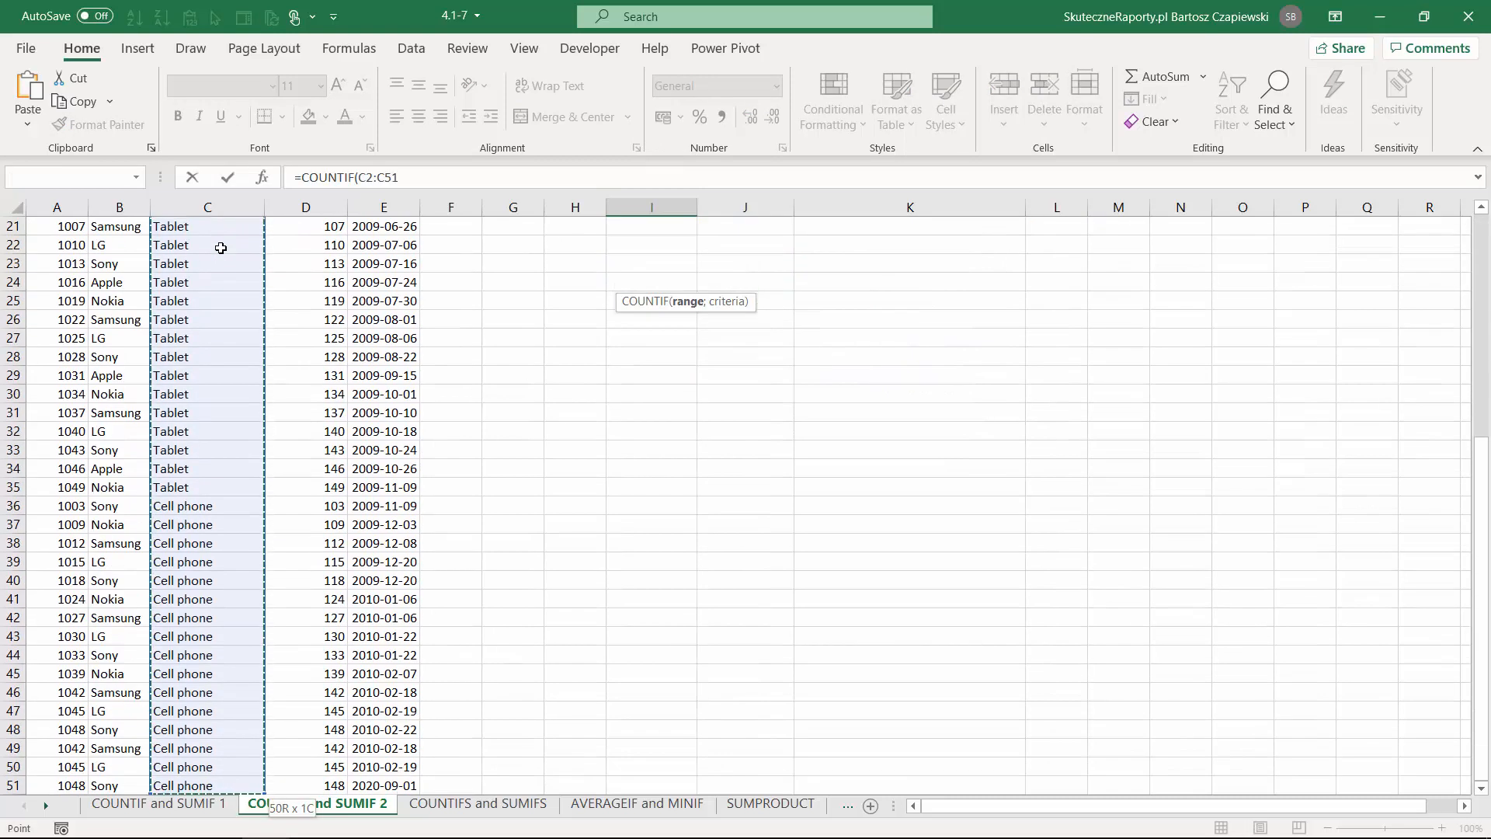
key("ctrl+BackSpace")
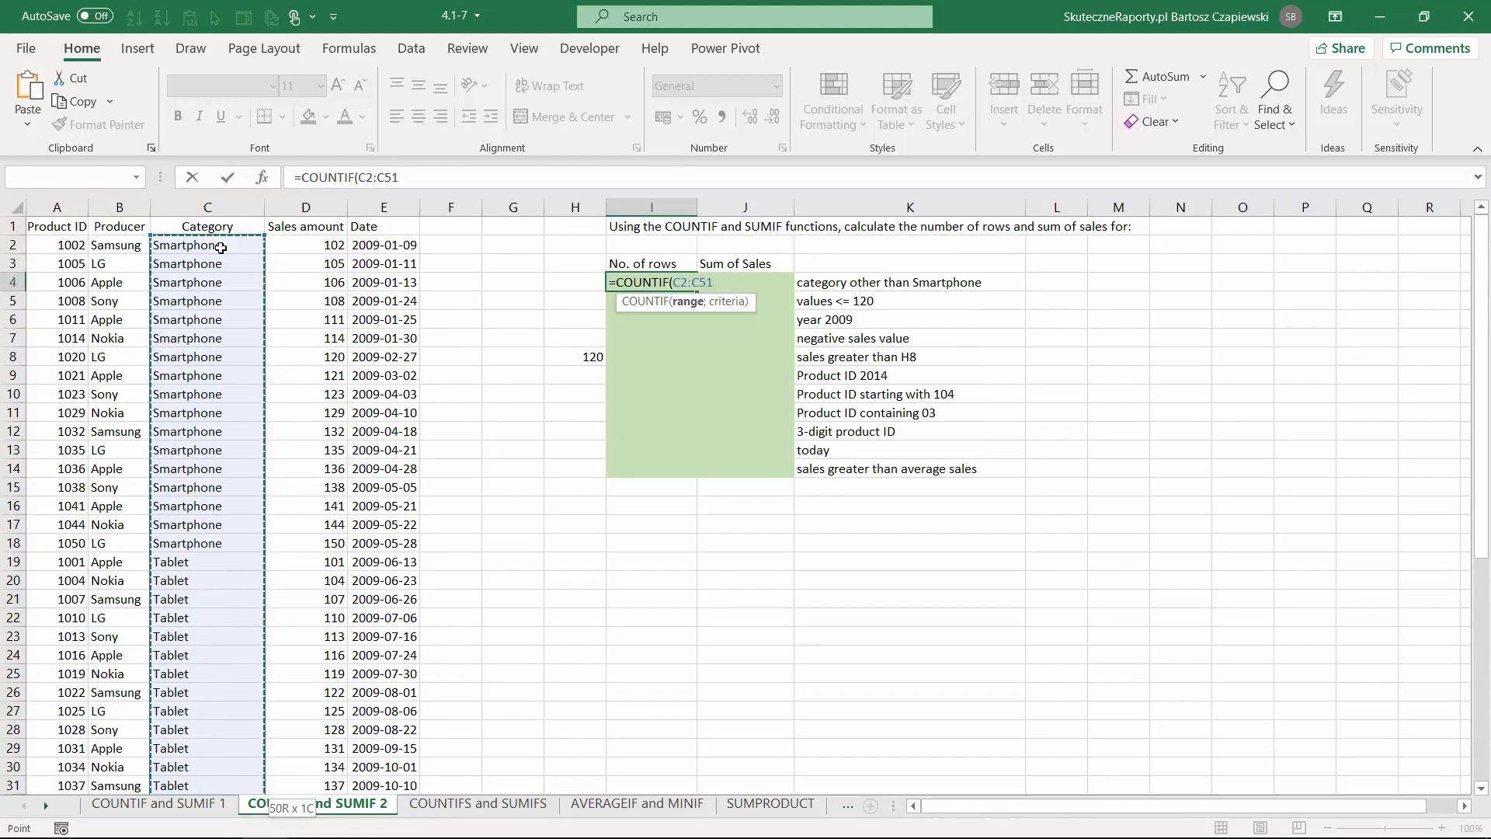
type(";\"<>s")
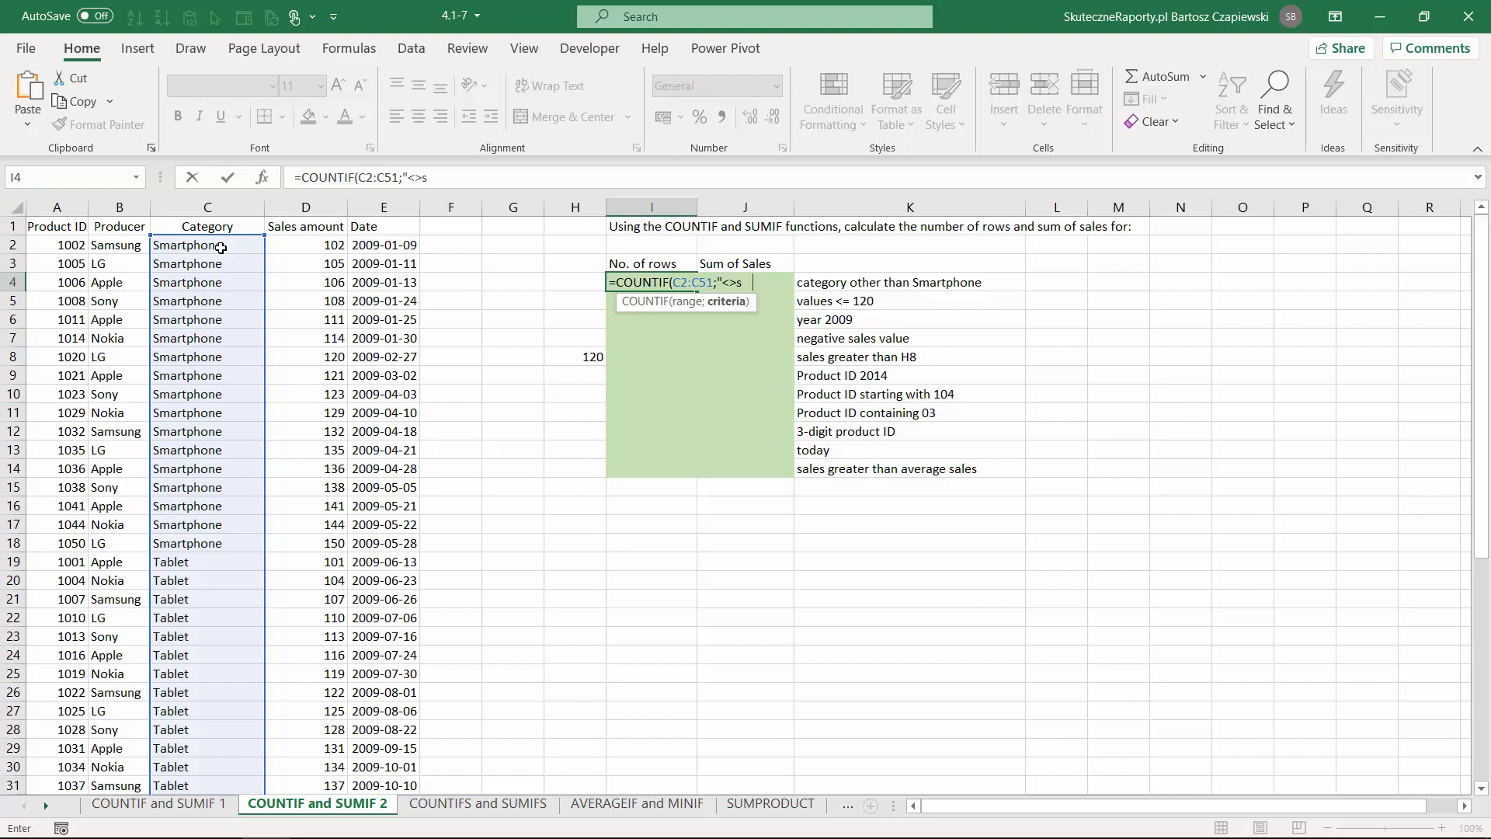
type("martphone")
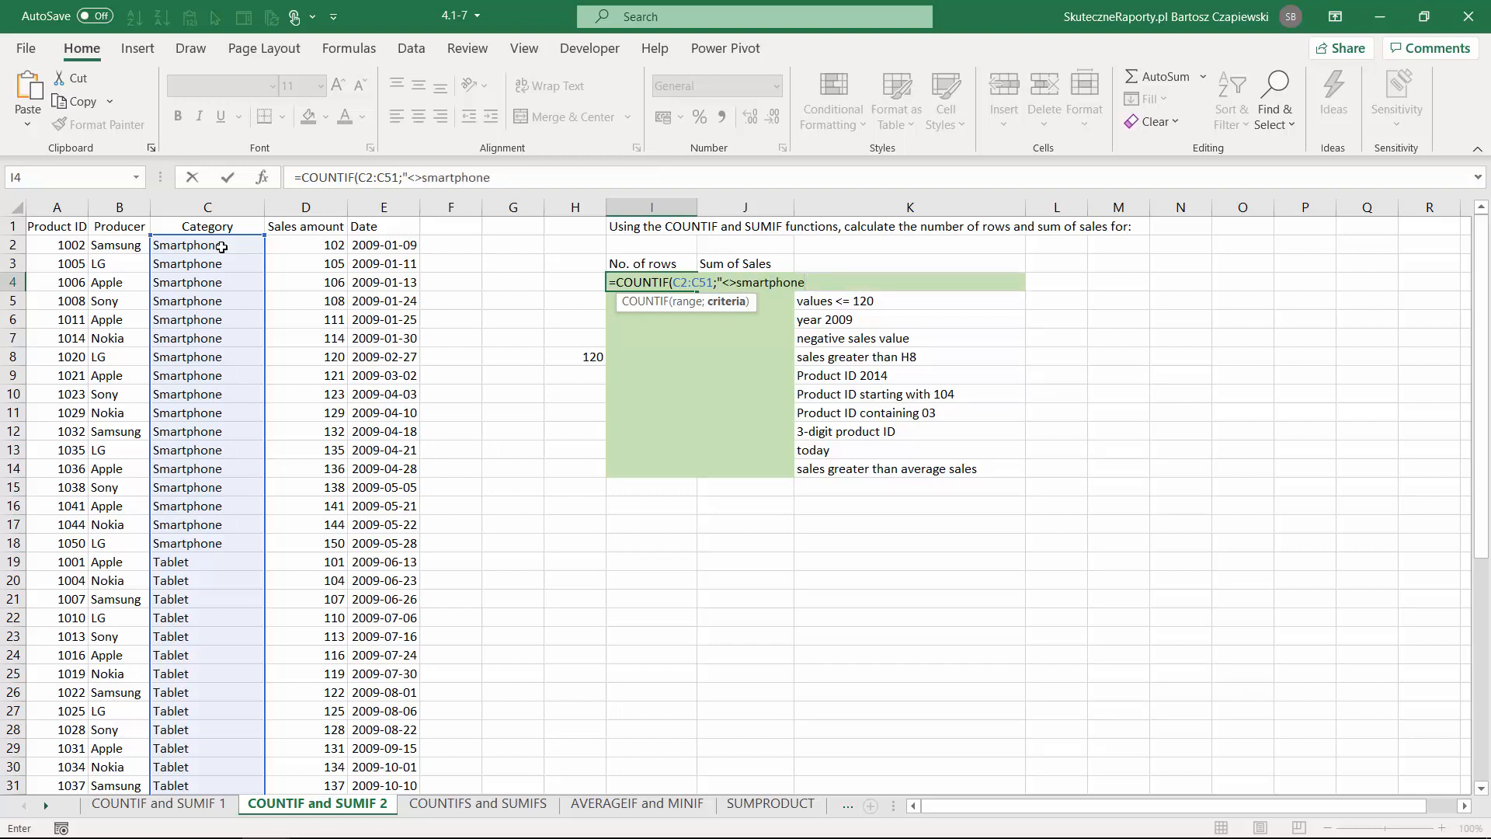
type("\")")
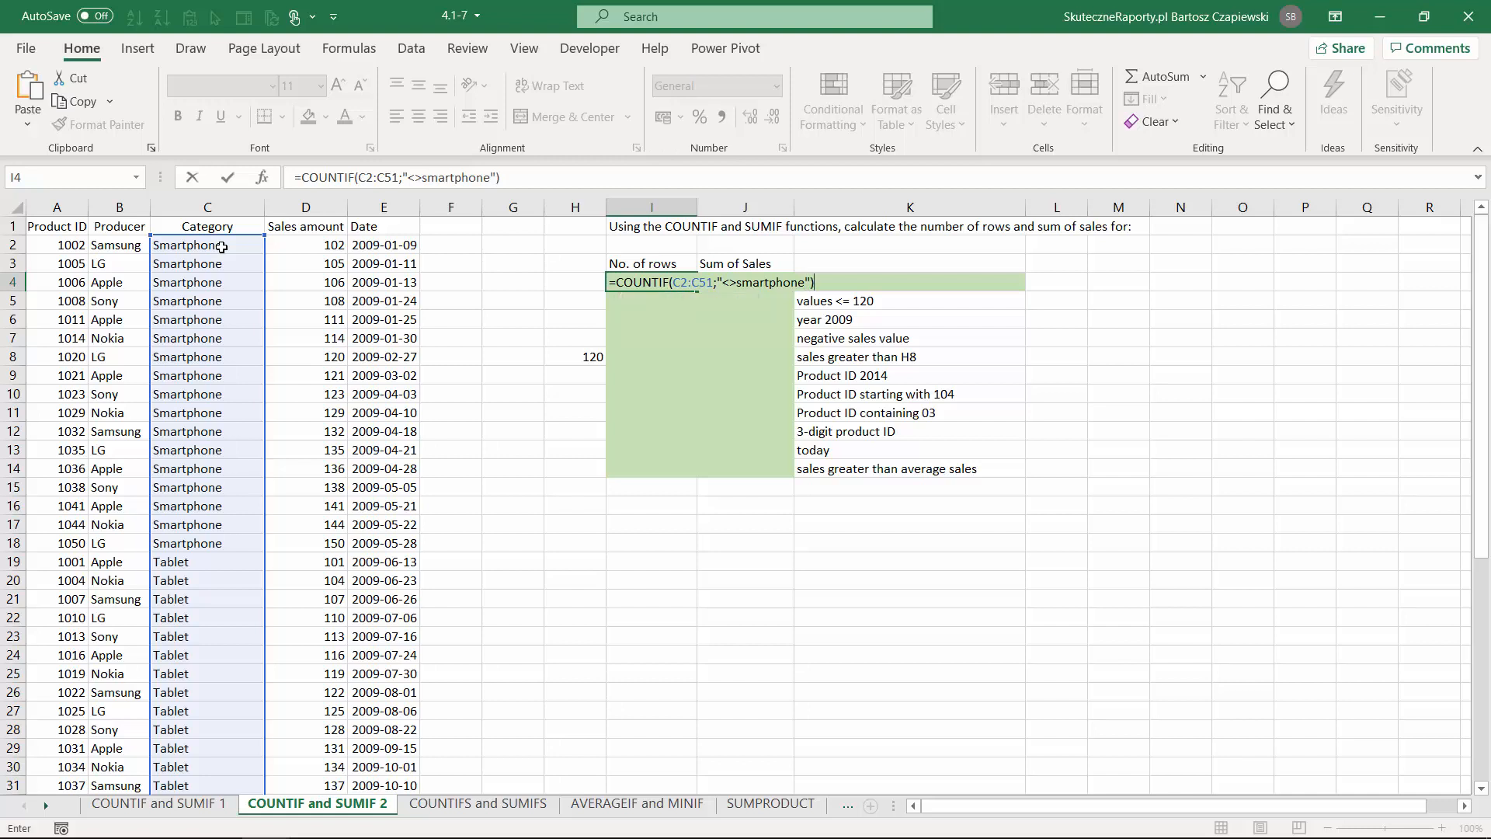
key("Return")
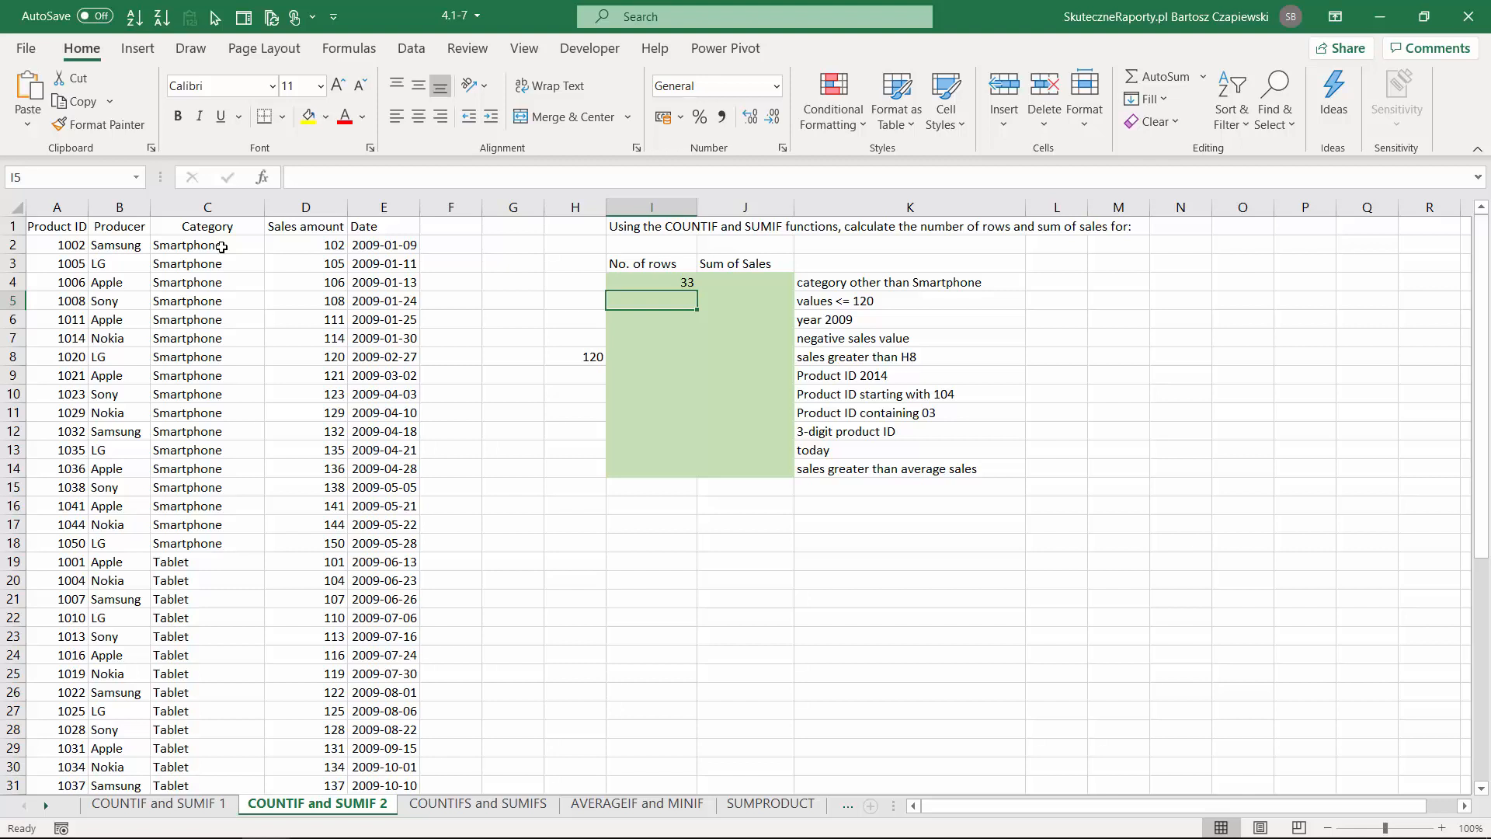
Enter =COUNTIF(D2:D51;"<=120") in I5 to count the rows with sales amounts of 120 or less.
type("=count")
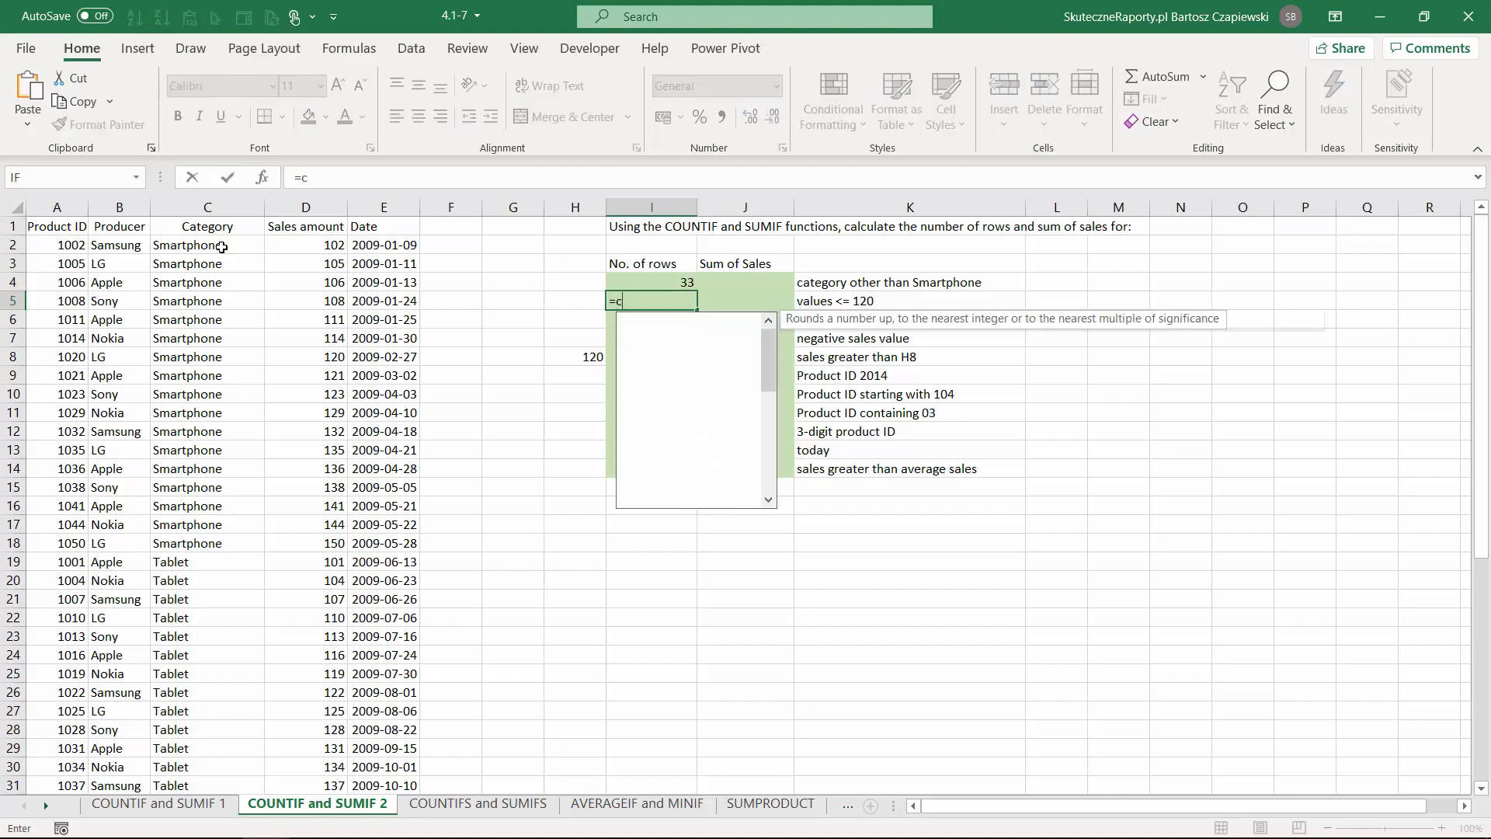
key("Down")
key("Down")
key("Down")
key("Tab")
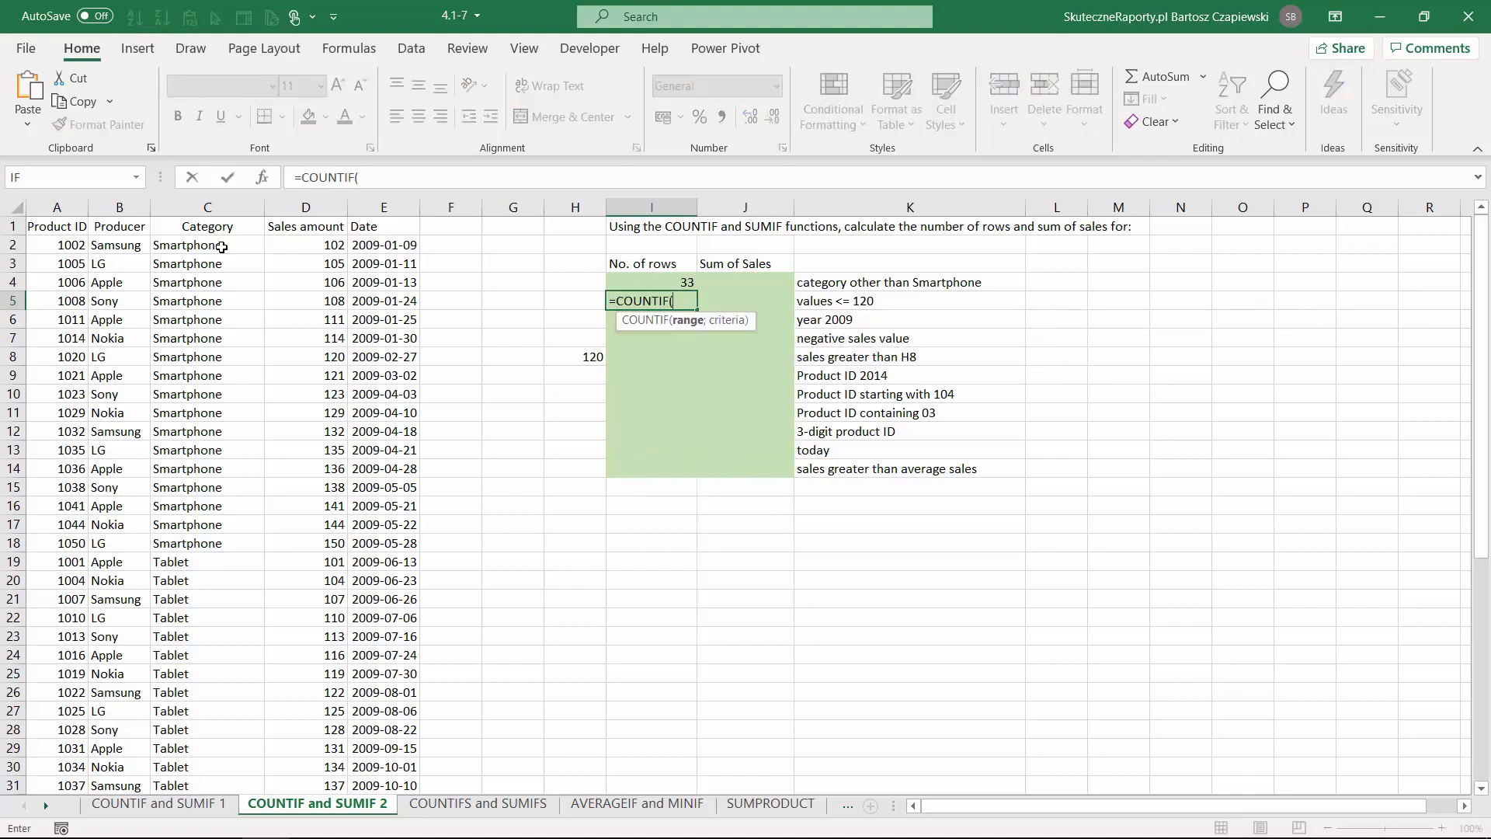
left_click(320, 245)
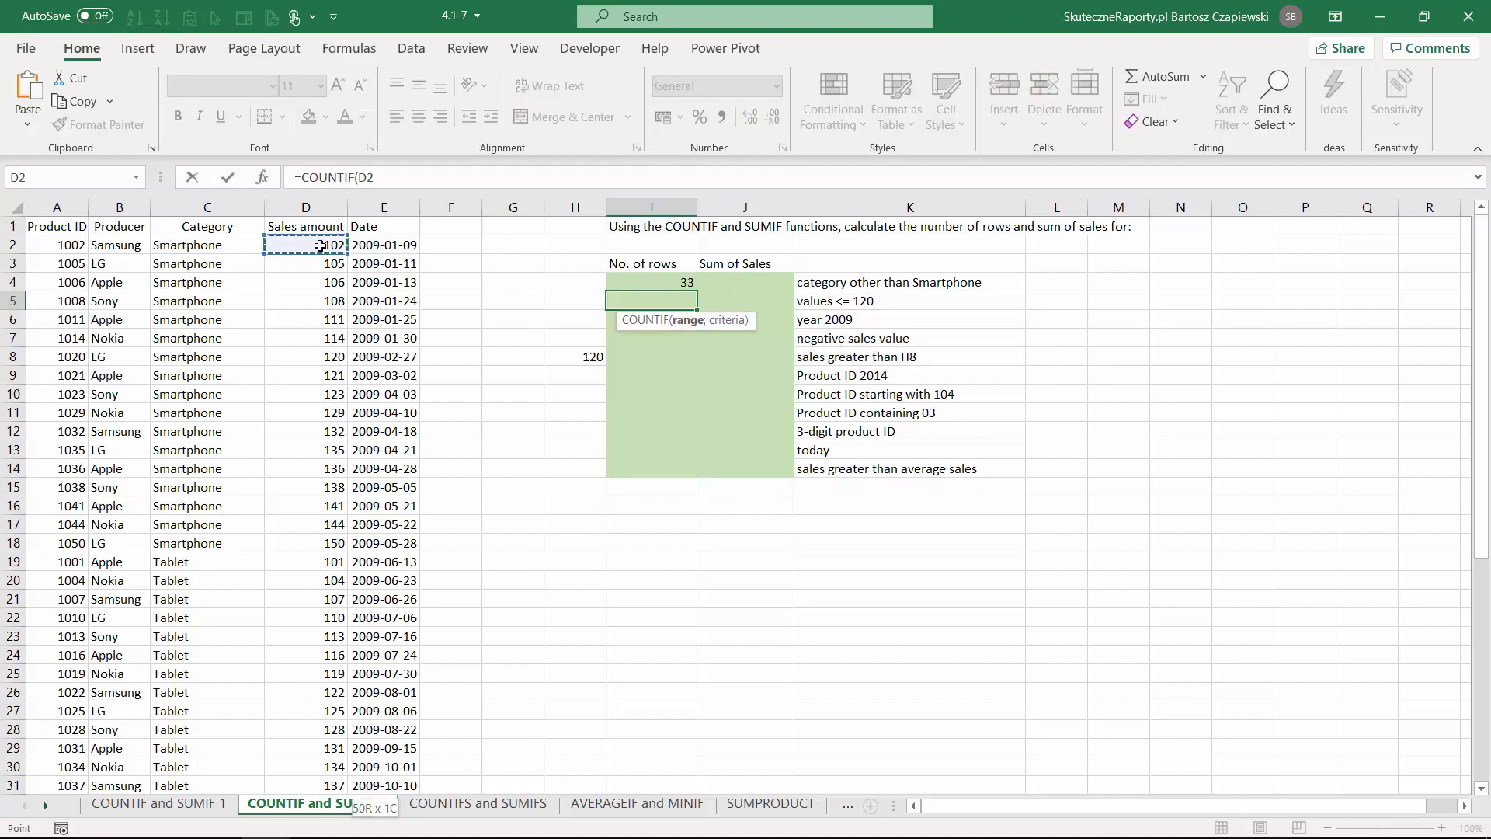
key("ctrl+shift+Down")
type(";")
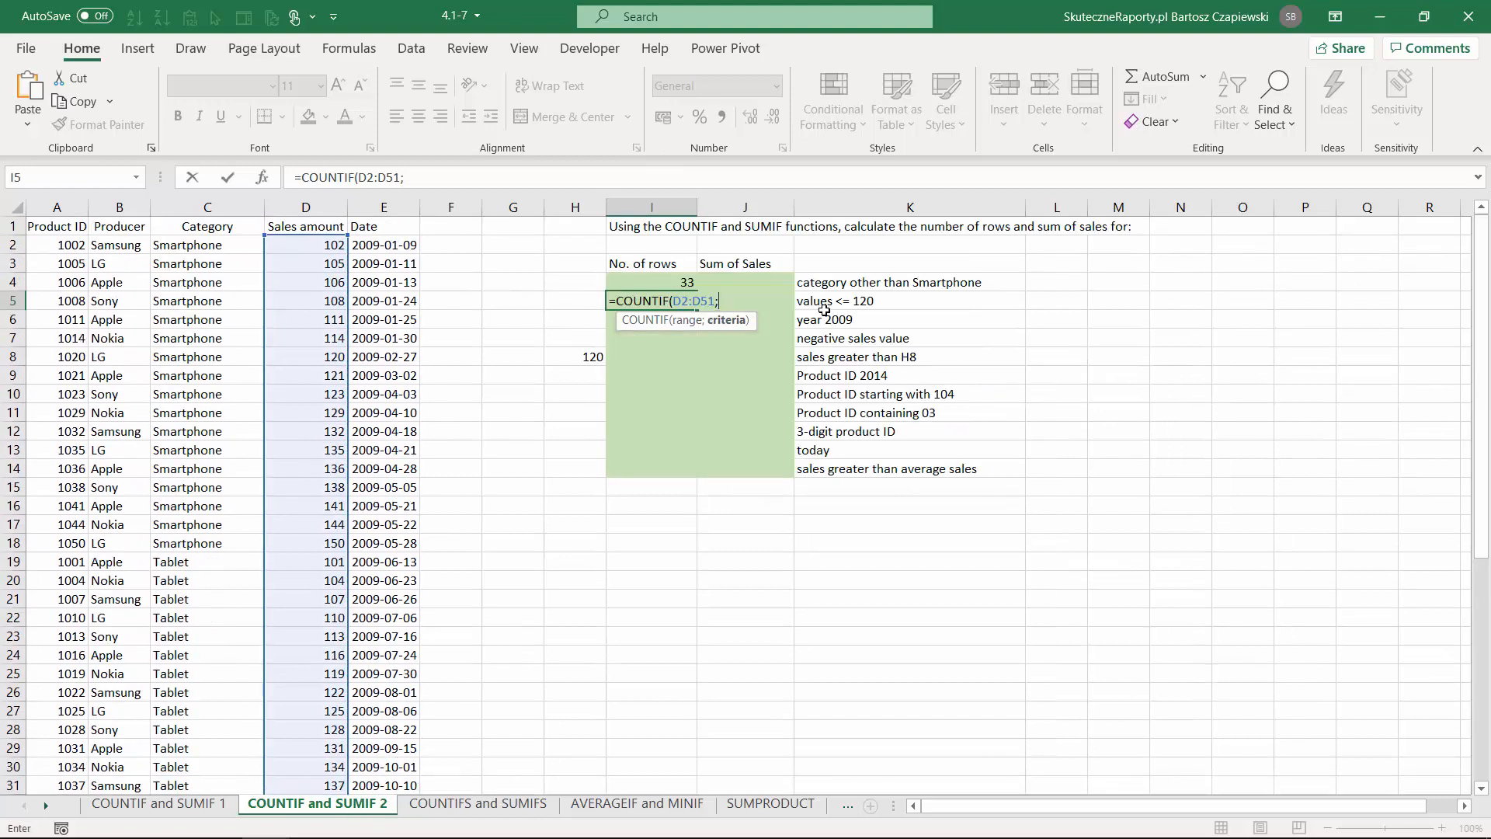
type("\"<=120\")")
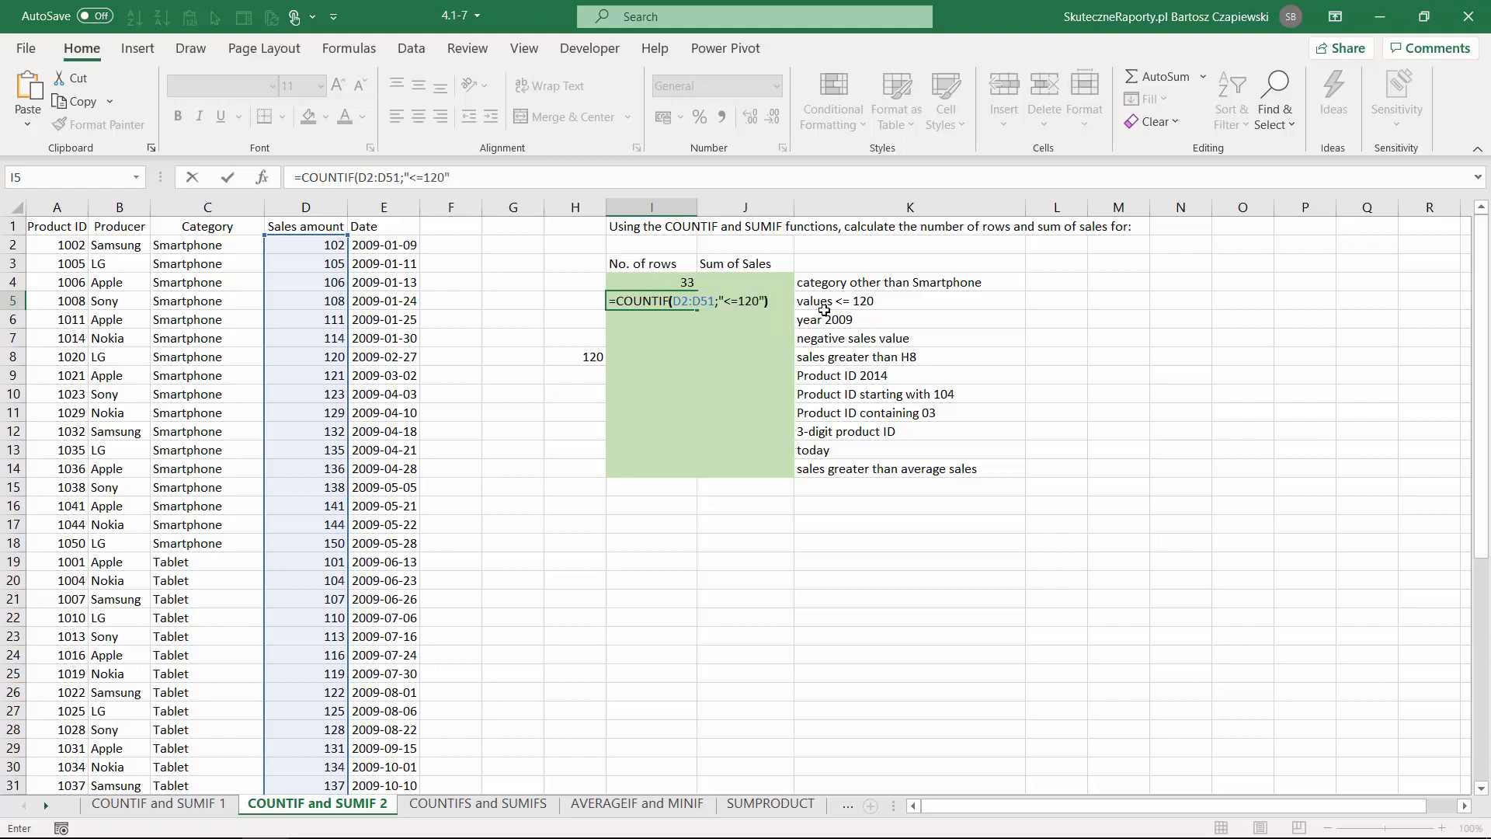
key("Return")
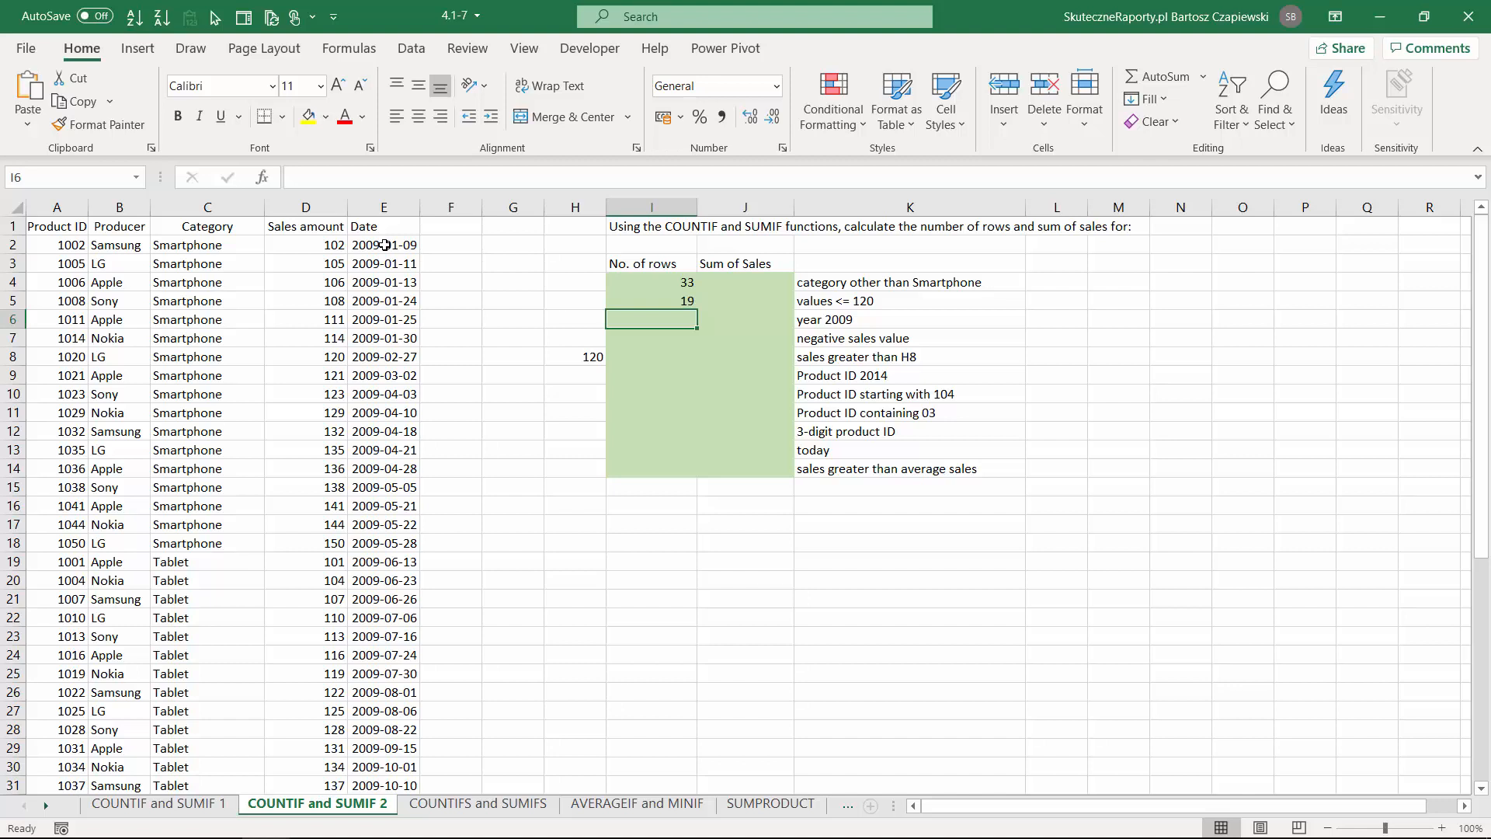
Add the header Year in F1, beside the Date column.
left_click(437, 226)
type("Ye")
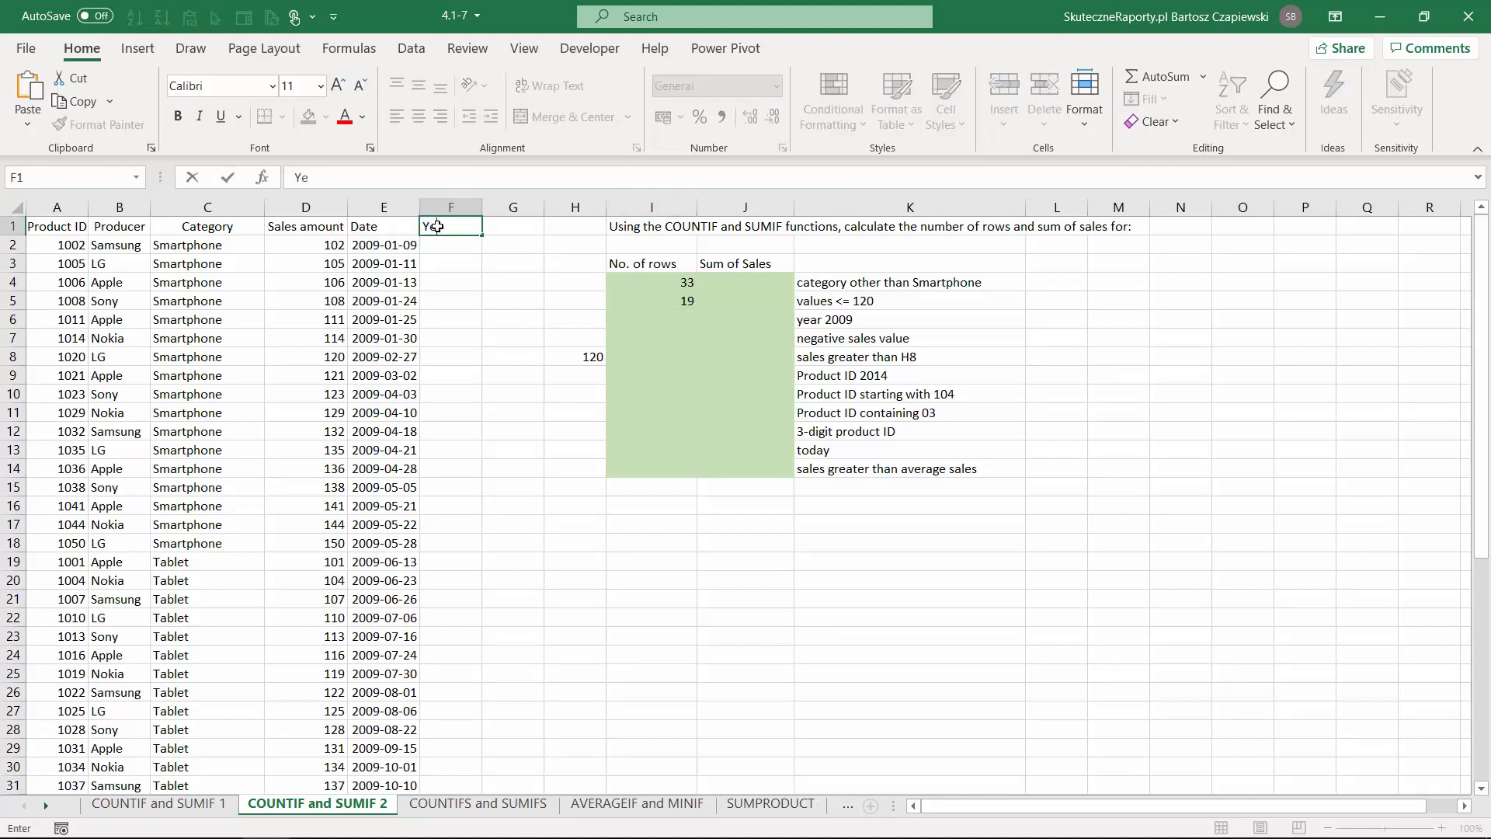
type("ar")
key("Return")
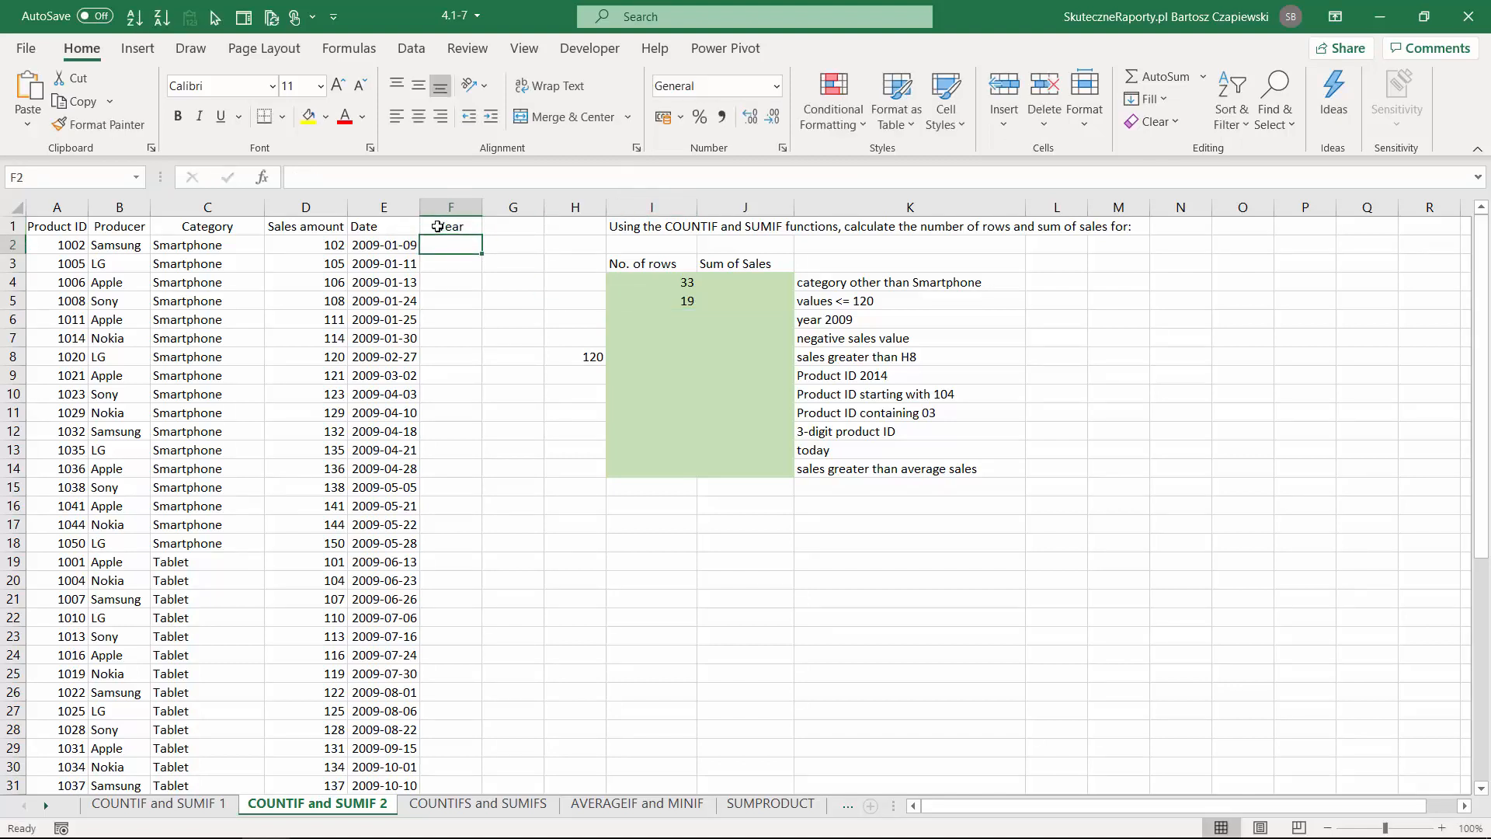
Extract the year from the dates with =YEAR(E2) in F2 and fill the formula down to the last data row.
type("=ye")
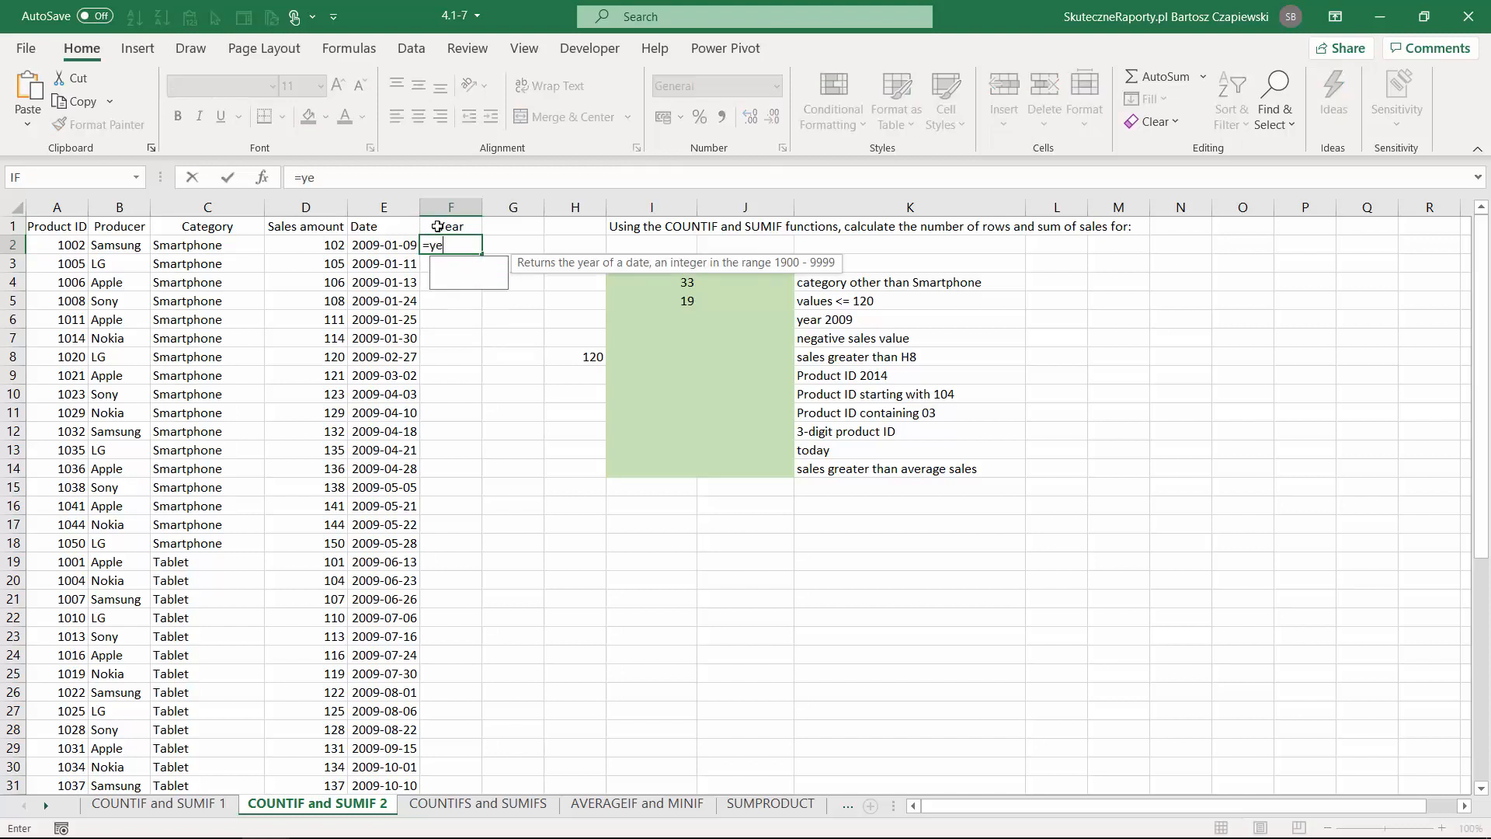
key("Tab")
key("Left")
key("Return")
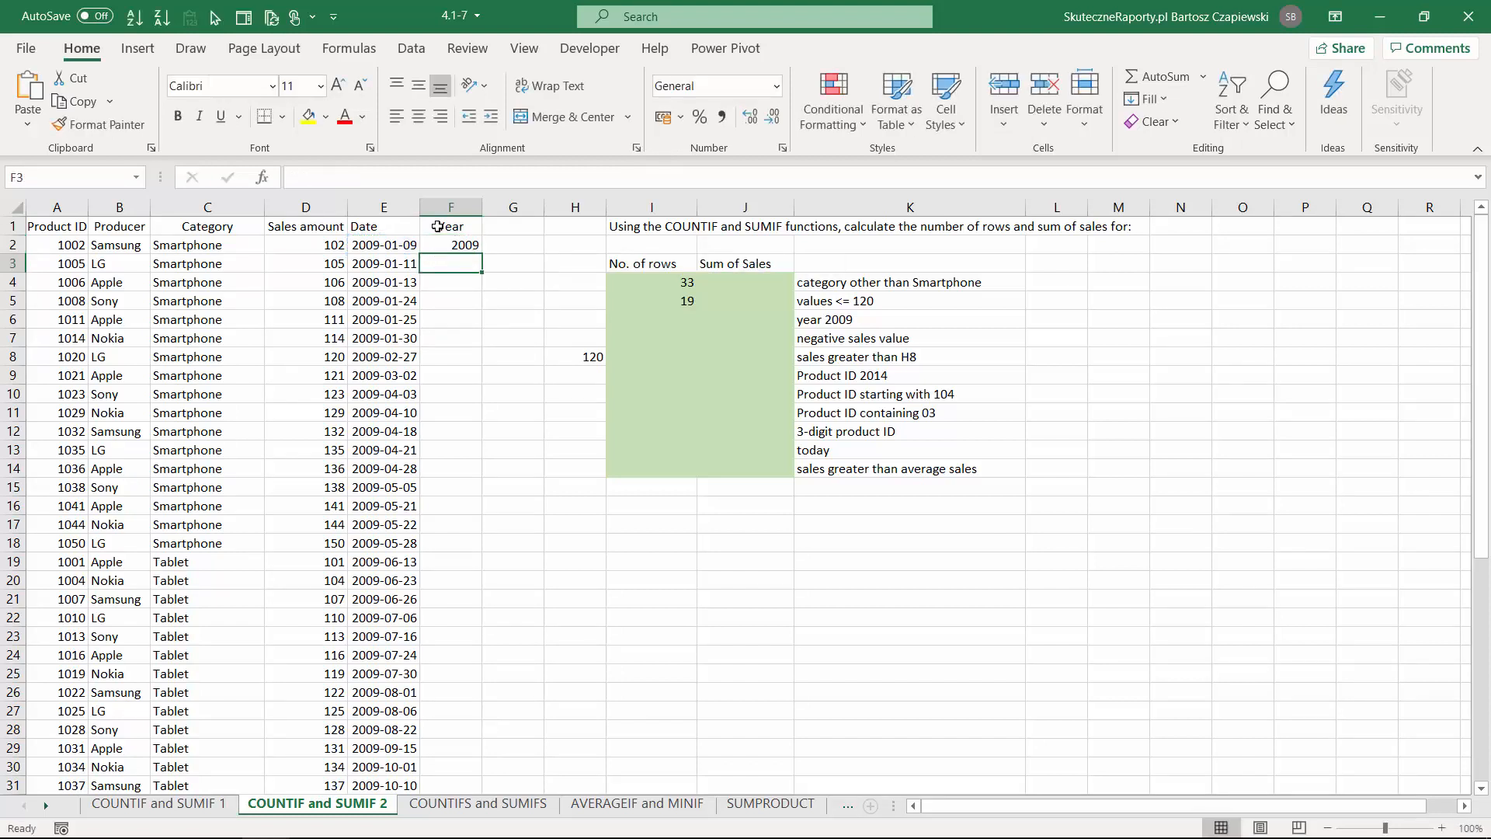
left_click(465, 244)
double_click(479, 255)
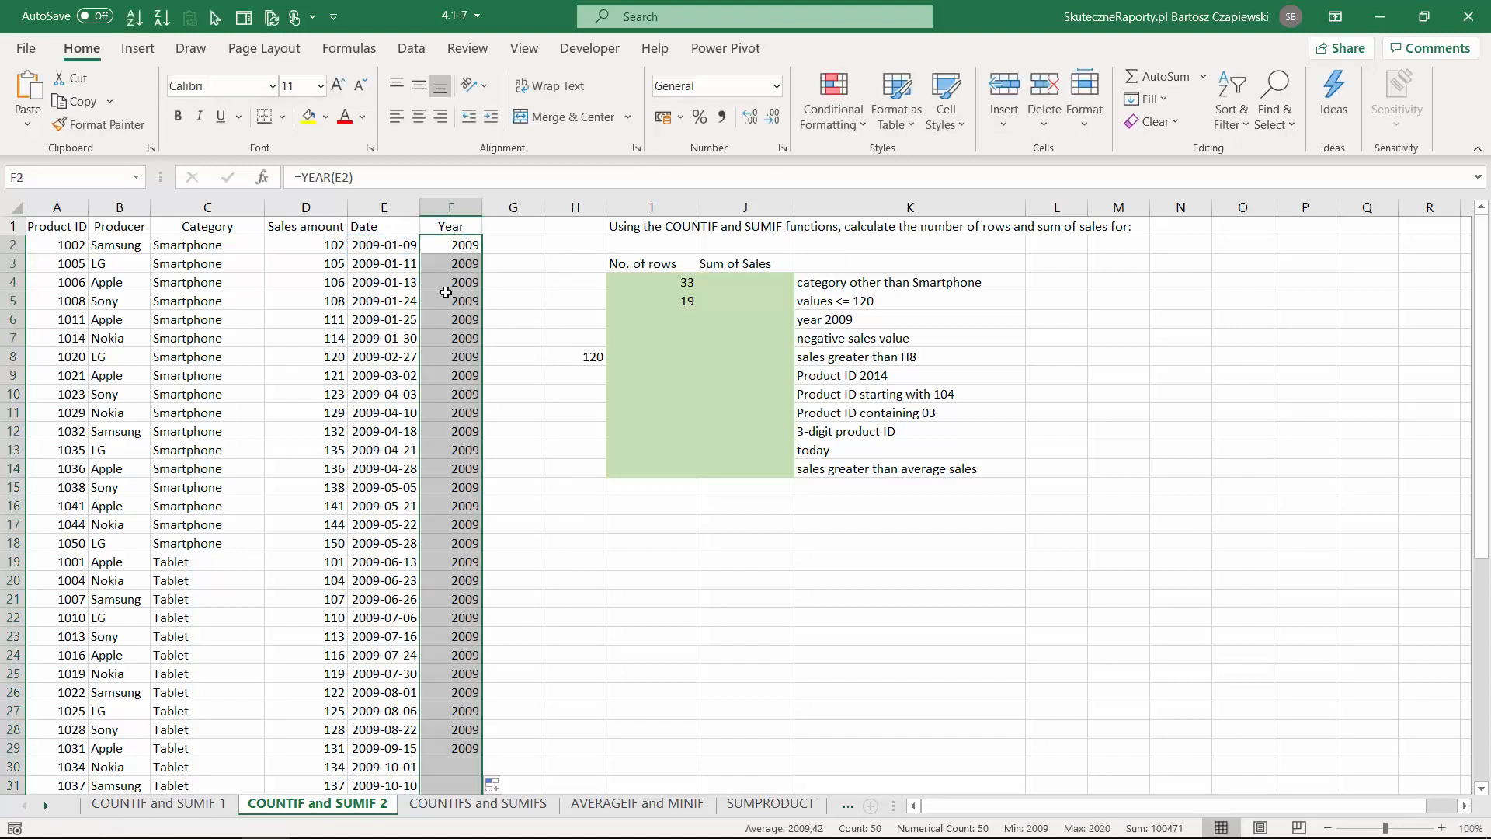
Enter =COUNTIF(F2:F51;2009) in I6 to count the rows from the year 2009.
left_click(674, 319)
type("=coun")
key("Down")
key("Down")
key("Down")
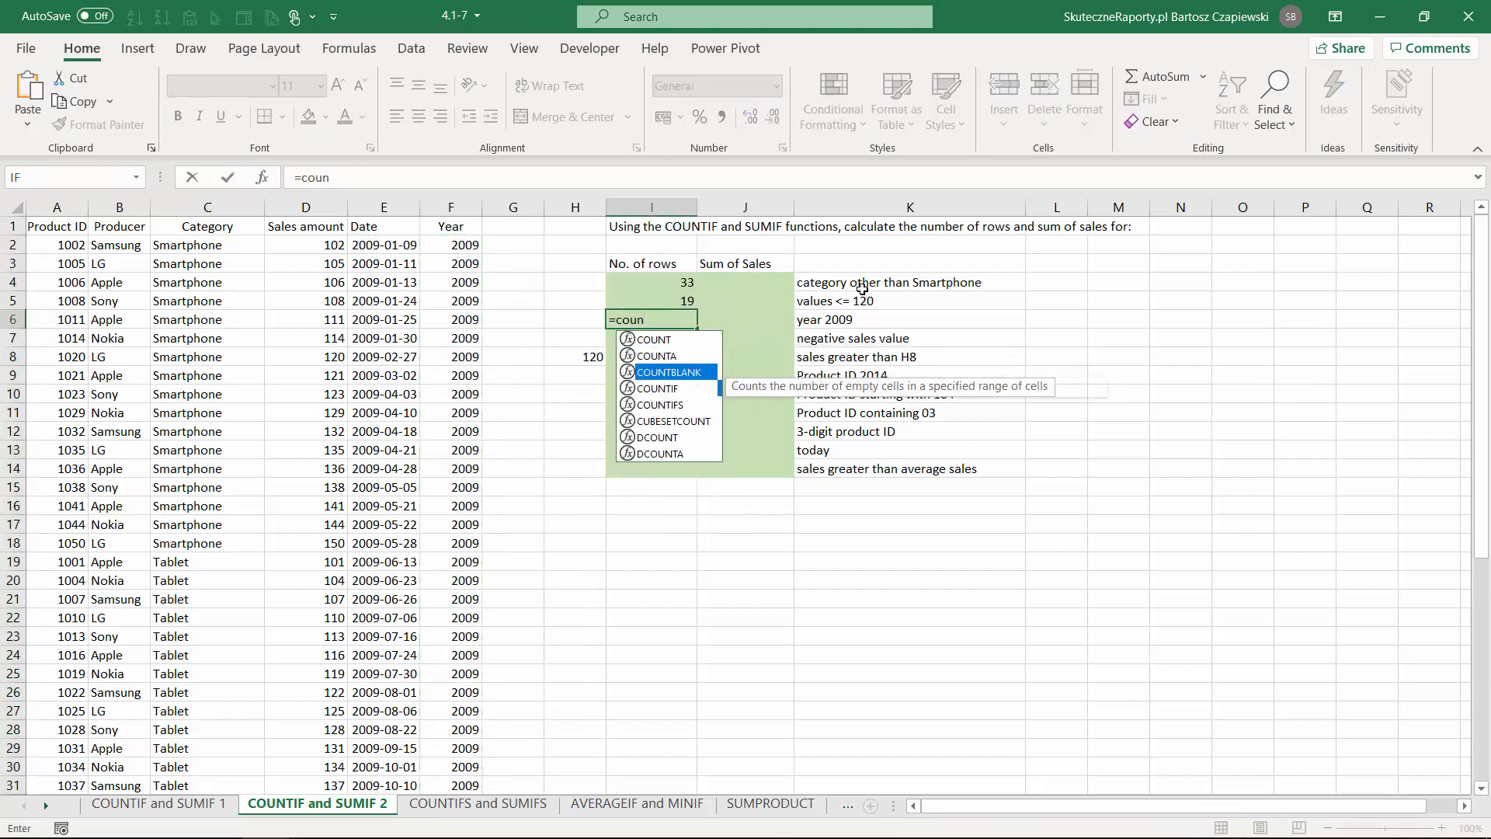
key("Tab")
left_click(467, 243)
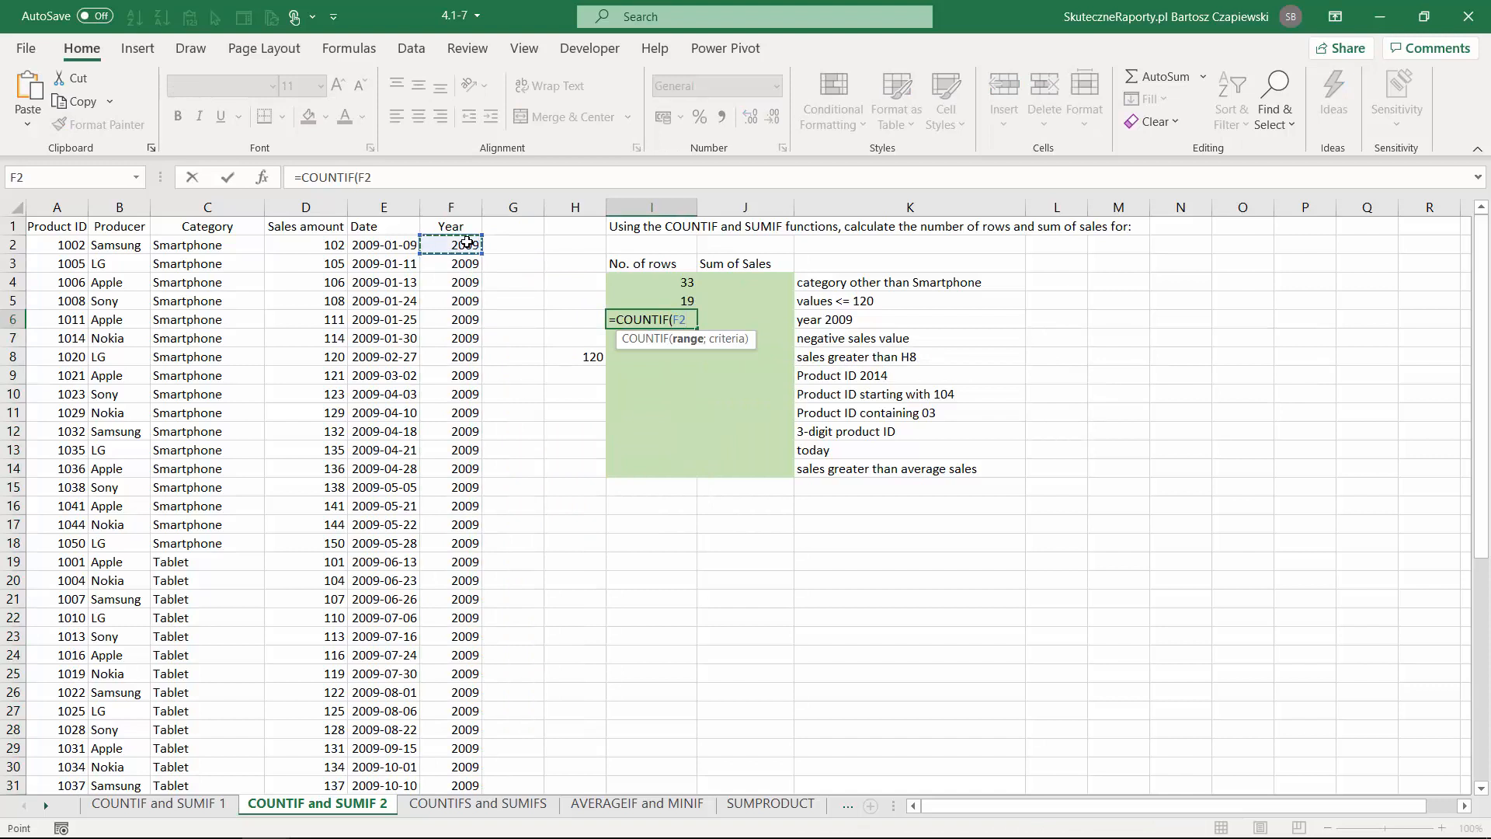
key("ctrl+shift+Down")
type(";")
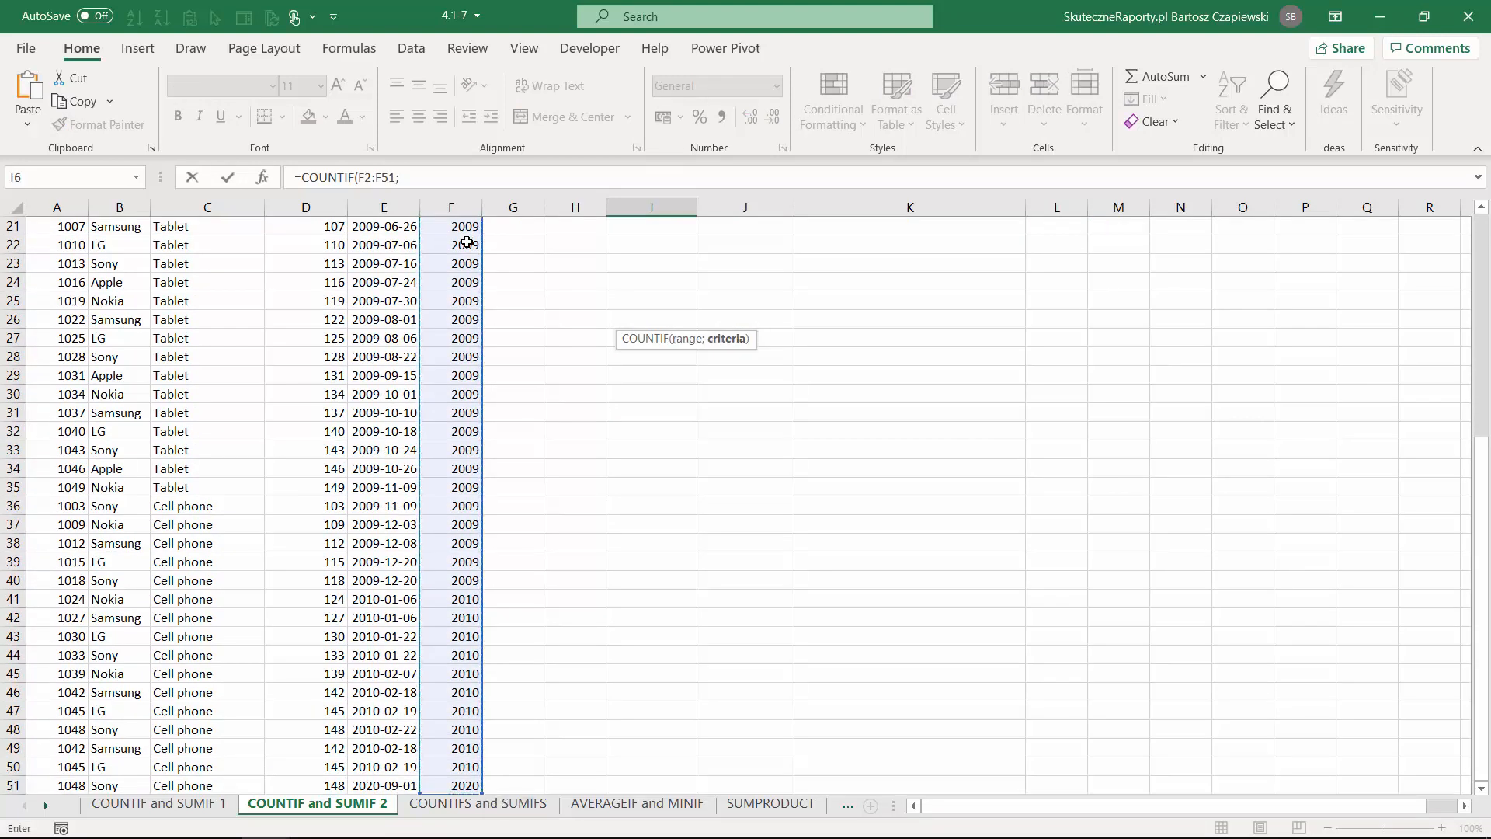
type("200")
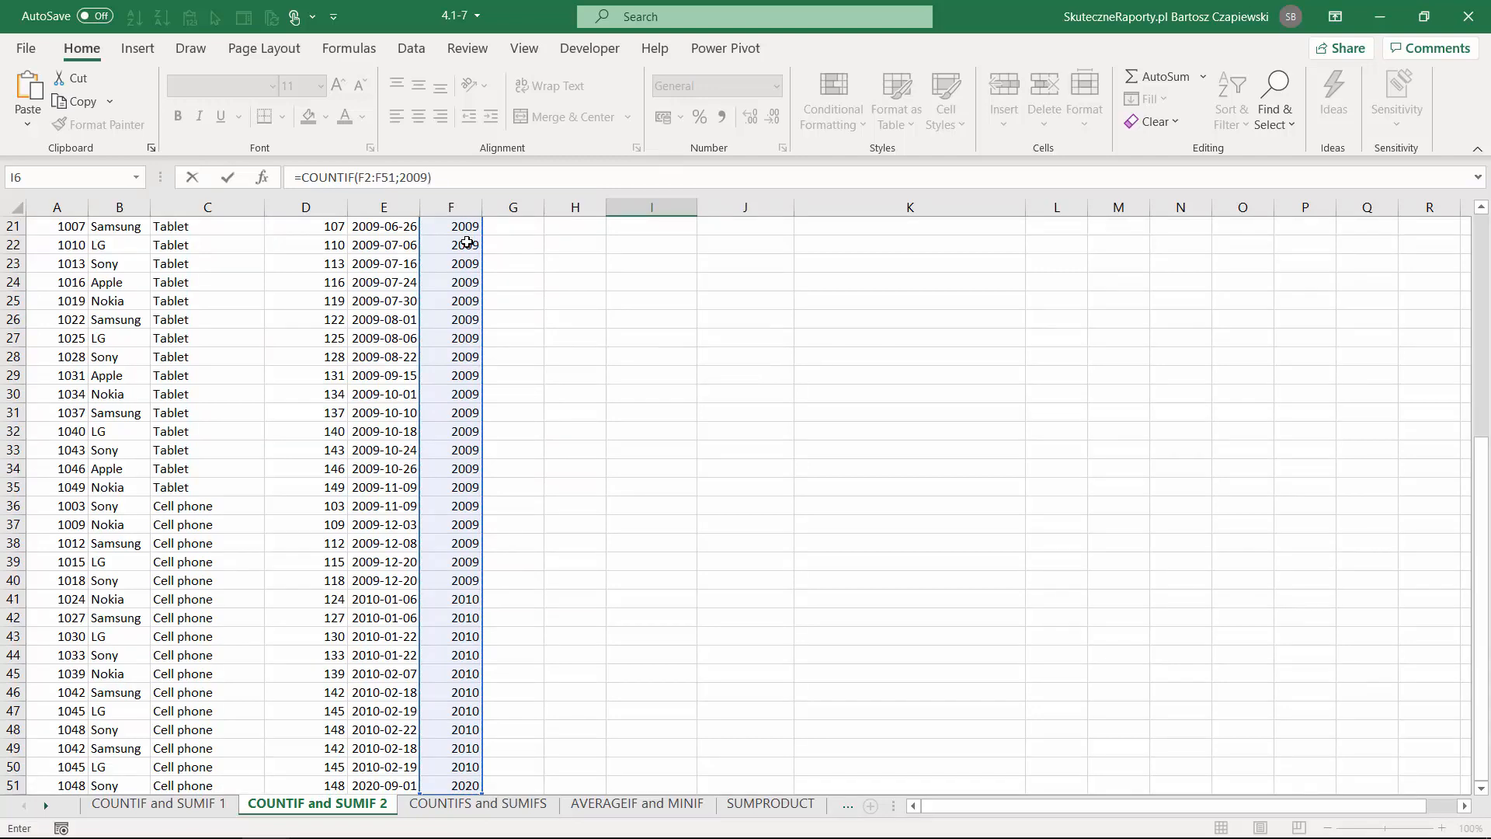
type("9)")
key("Return")
scroll(466, 248, "up", 2)
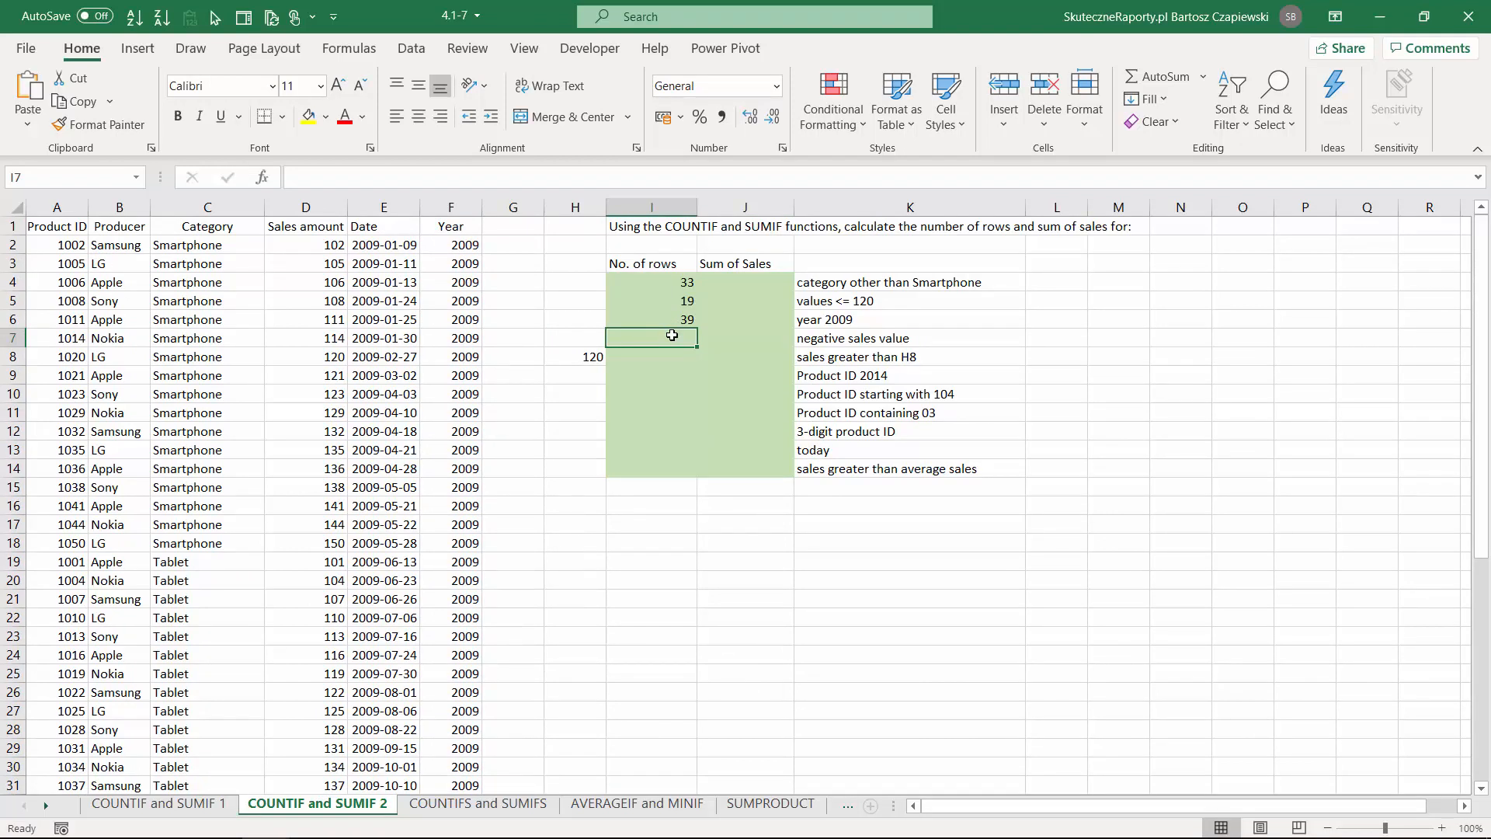
Enter a COUNTIF formula in I7 over D2:D51 with the criterion "<0" to count negative sales values.
type("=coun")
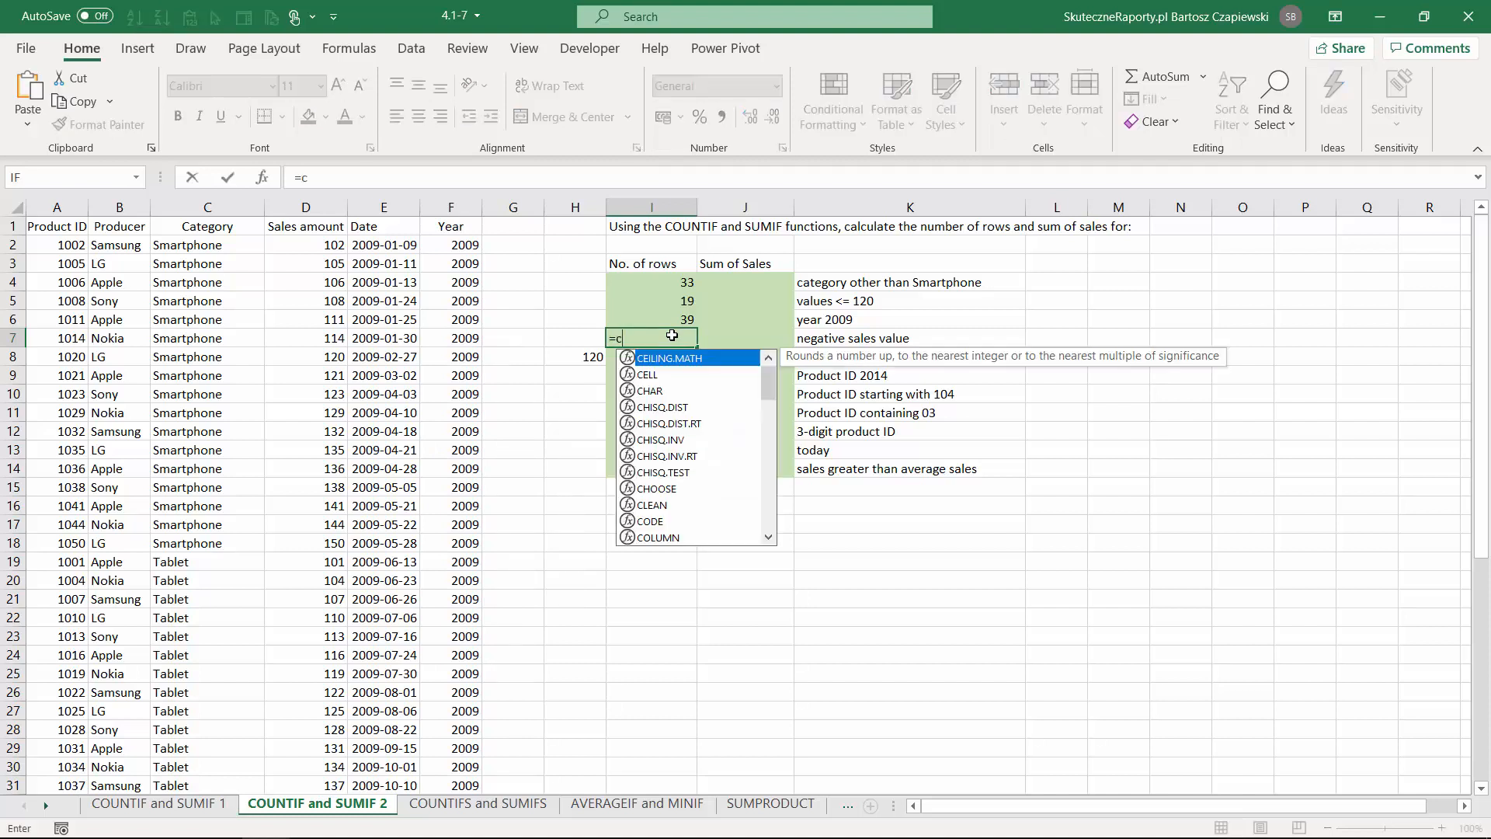
key("Down")
key("Down")
key("Down")
key("Down")
key("Tab")
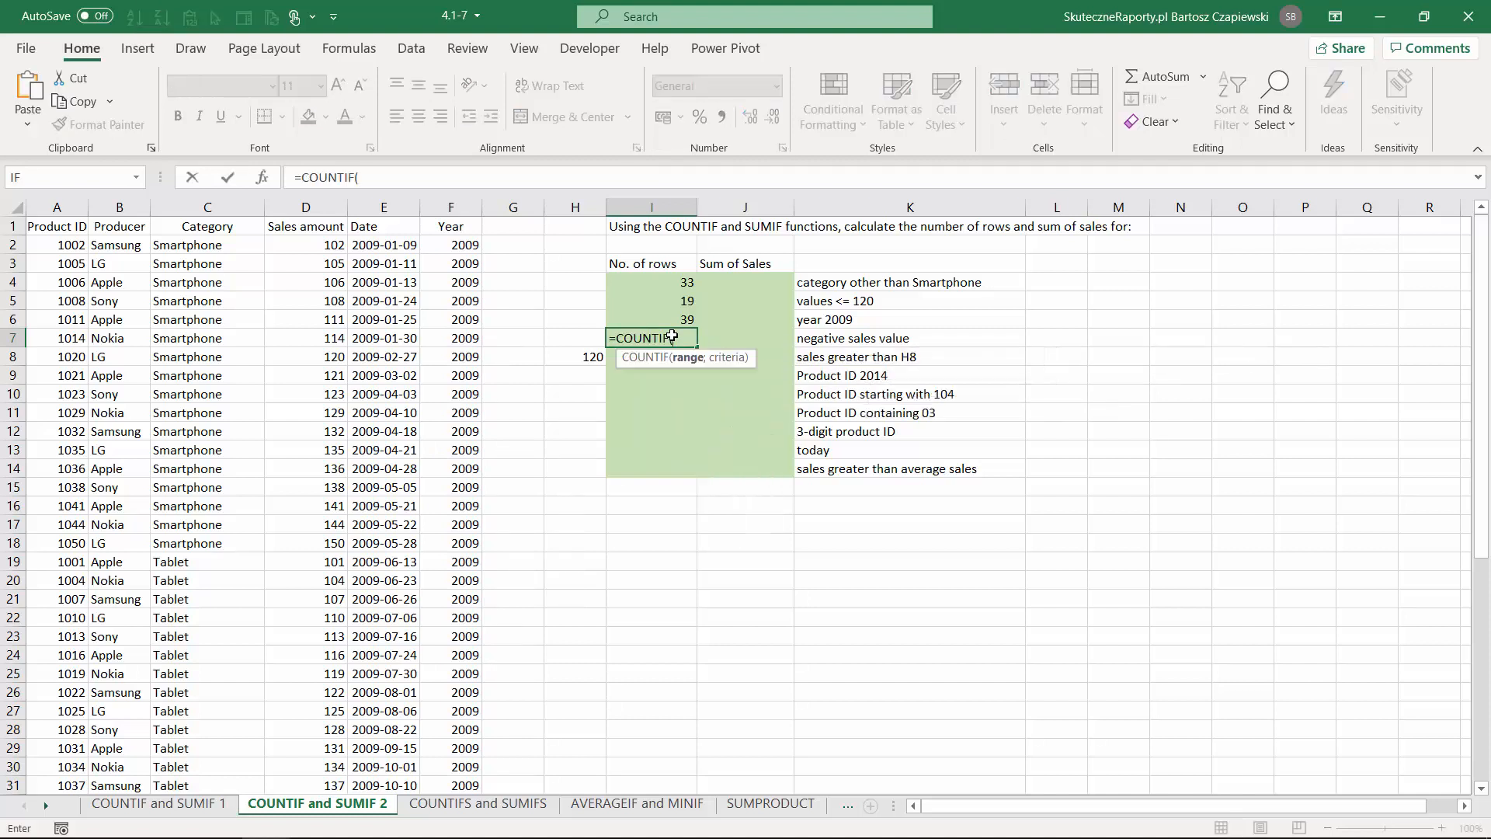
left_click(326, 245)
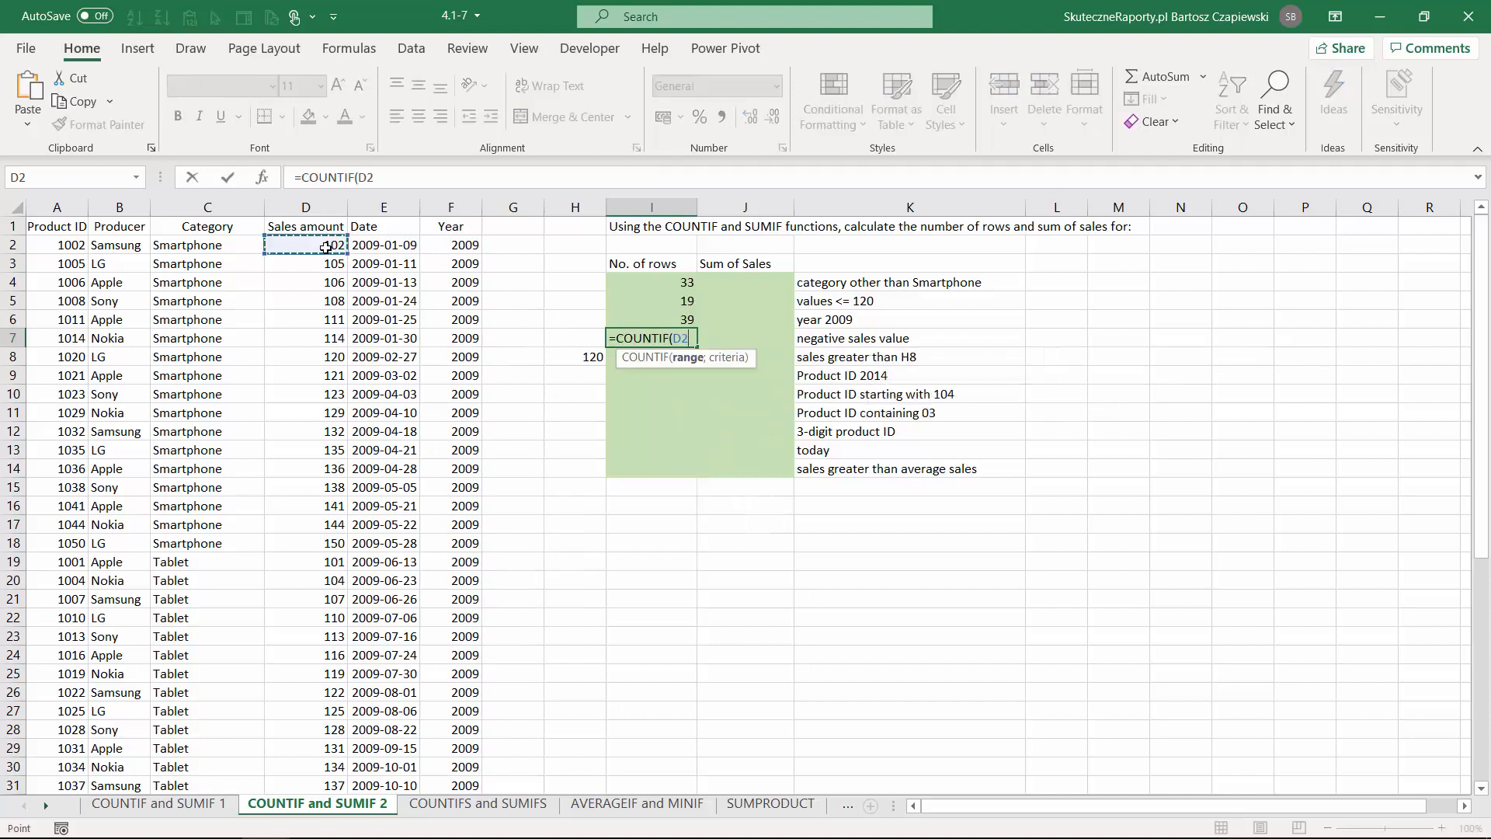
key("ctrl+shift+Down")
type(";")
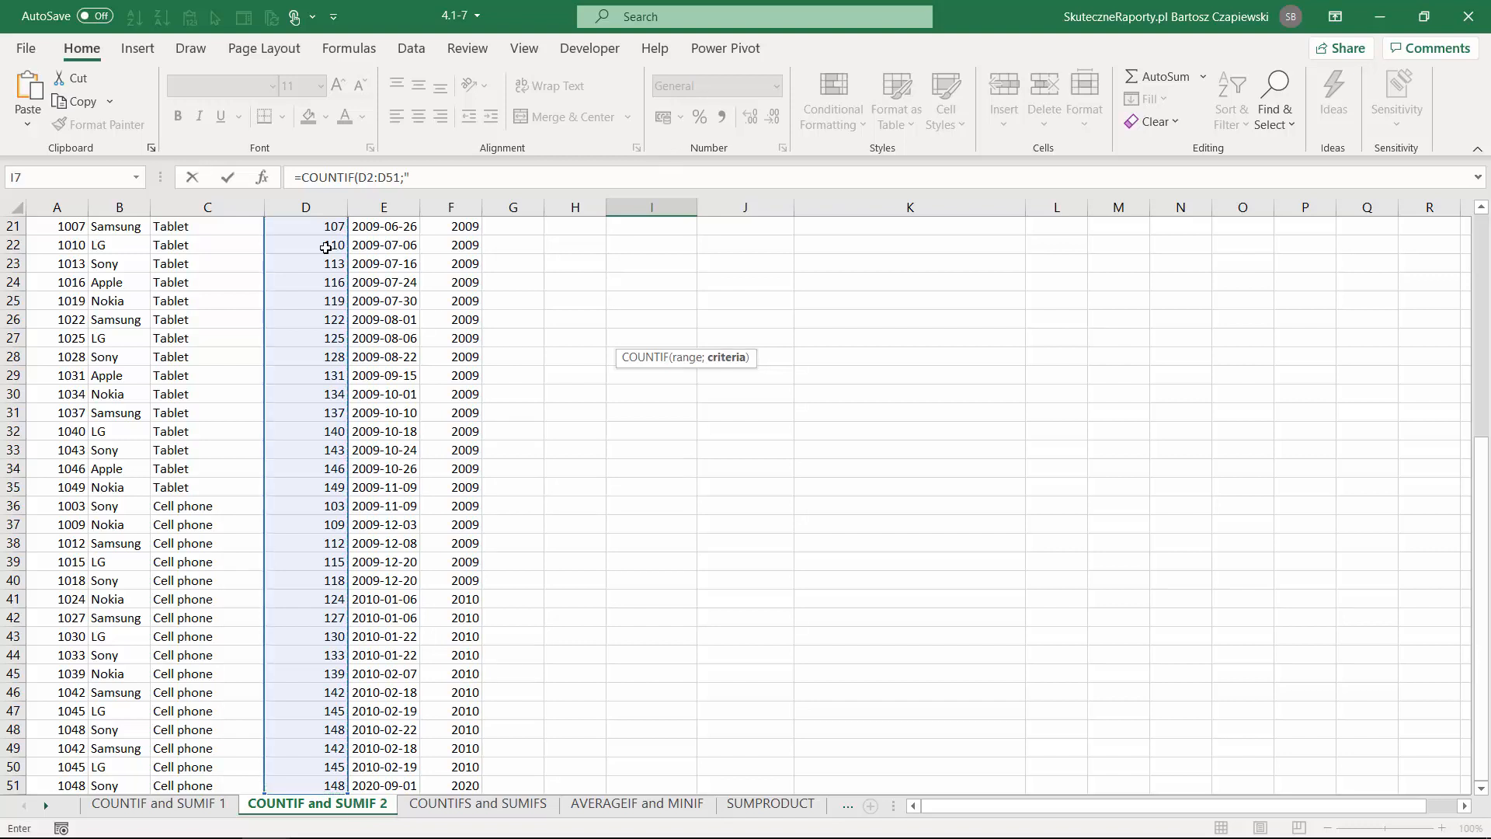
type("\"<0\"")
key("Return")
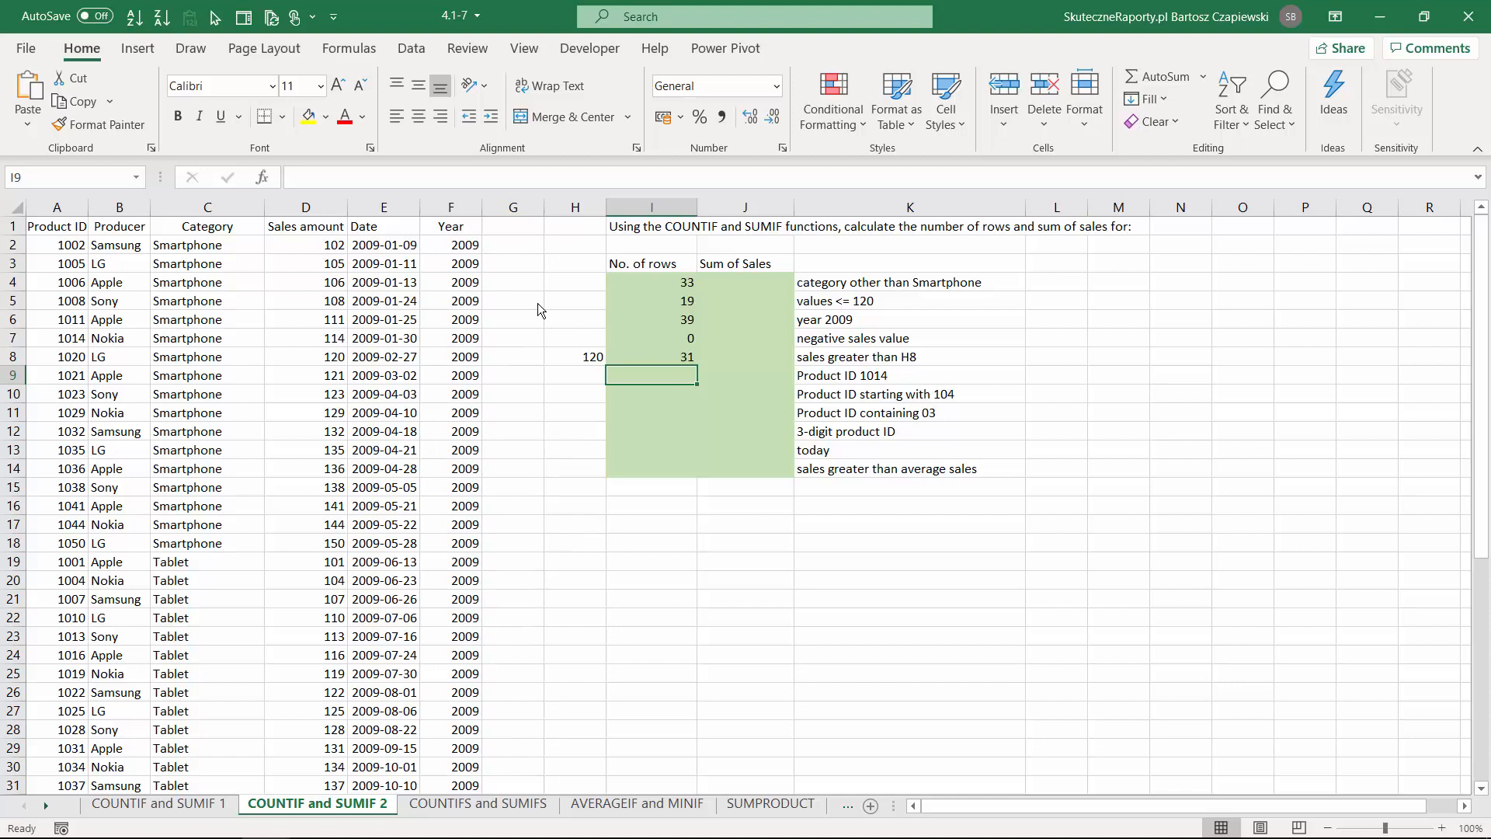
Enter =COUNTIF(A2:A51;1014) in I9 to count the rows with Product ID 1014.
type("=coun")
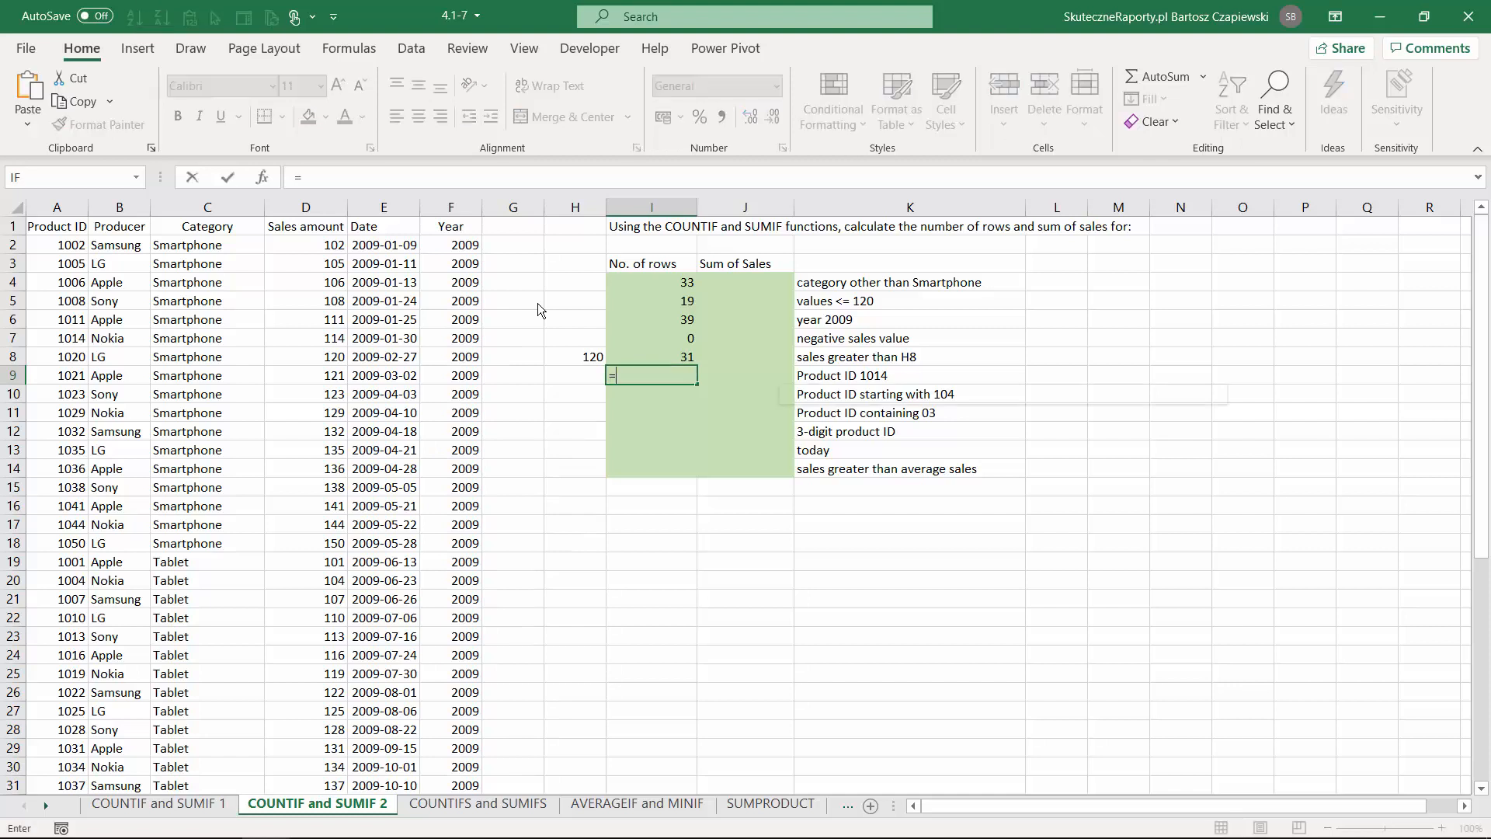
key("Down")
key("Down")
key("Down")
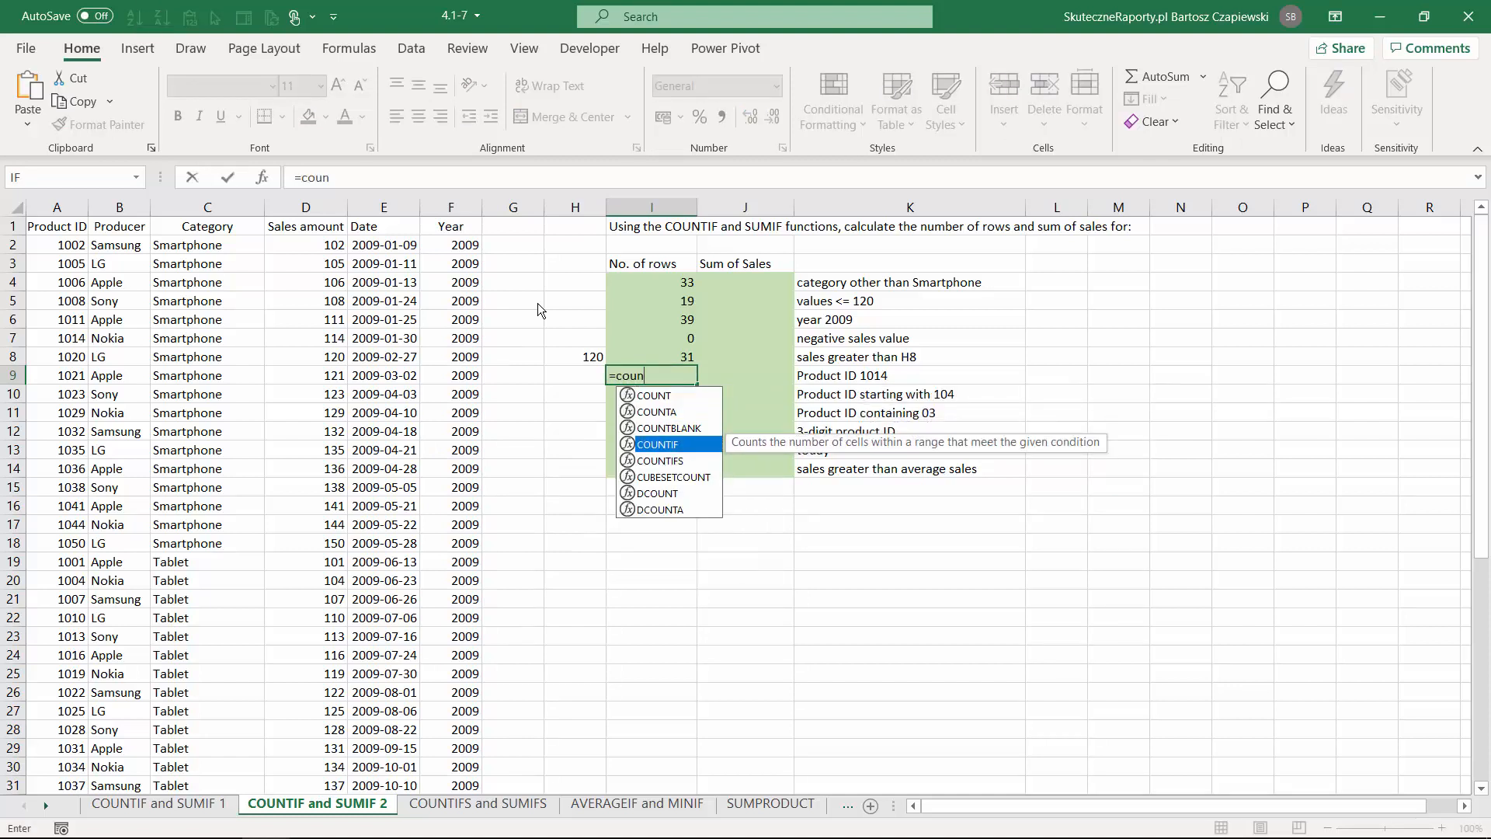
key("Tab")
left_click(75, 243)
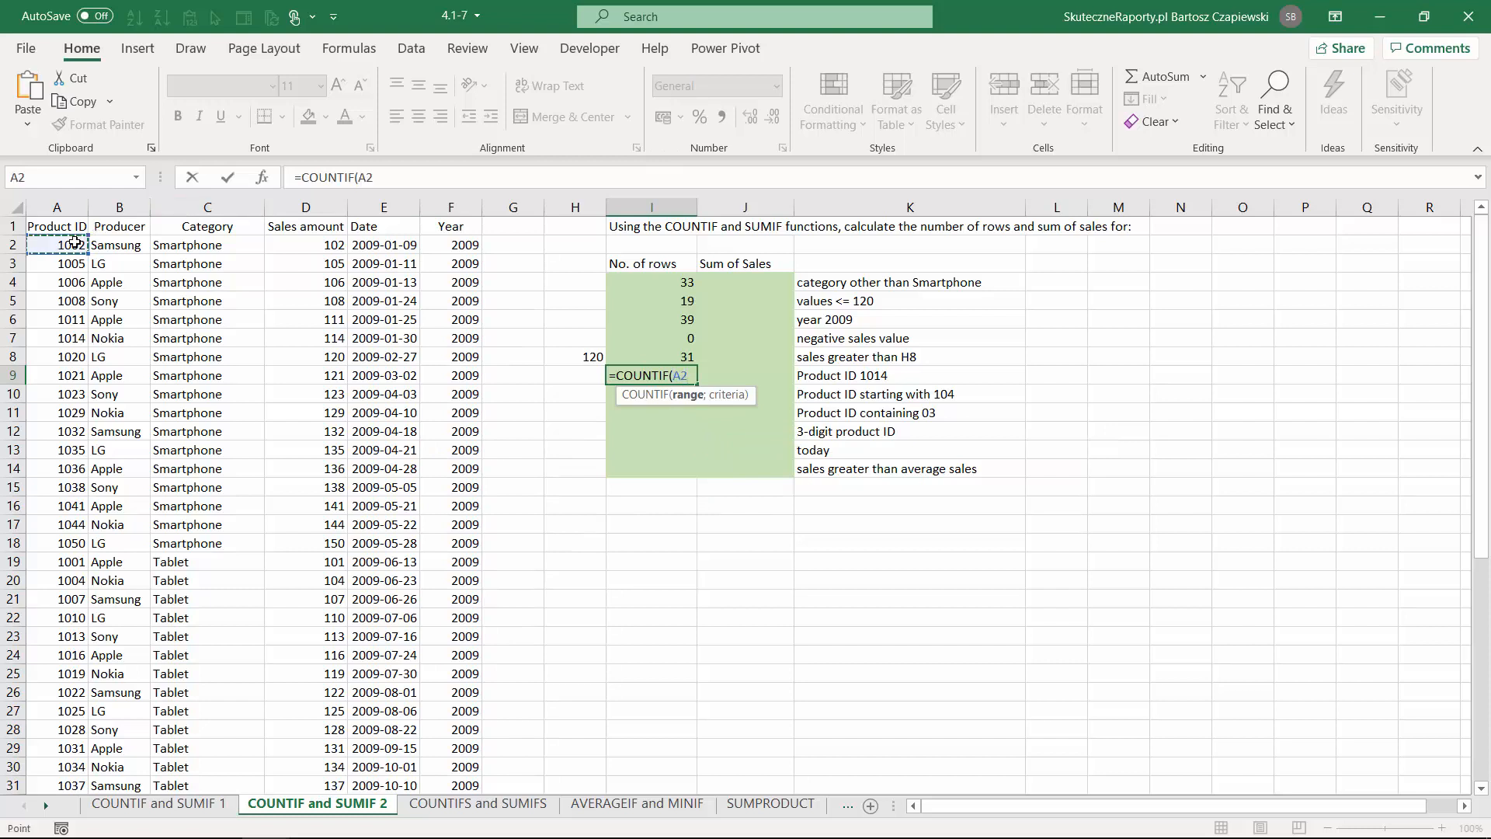
key("ctrl+shift+Down")
type(";")
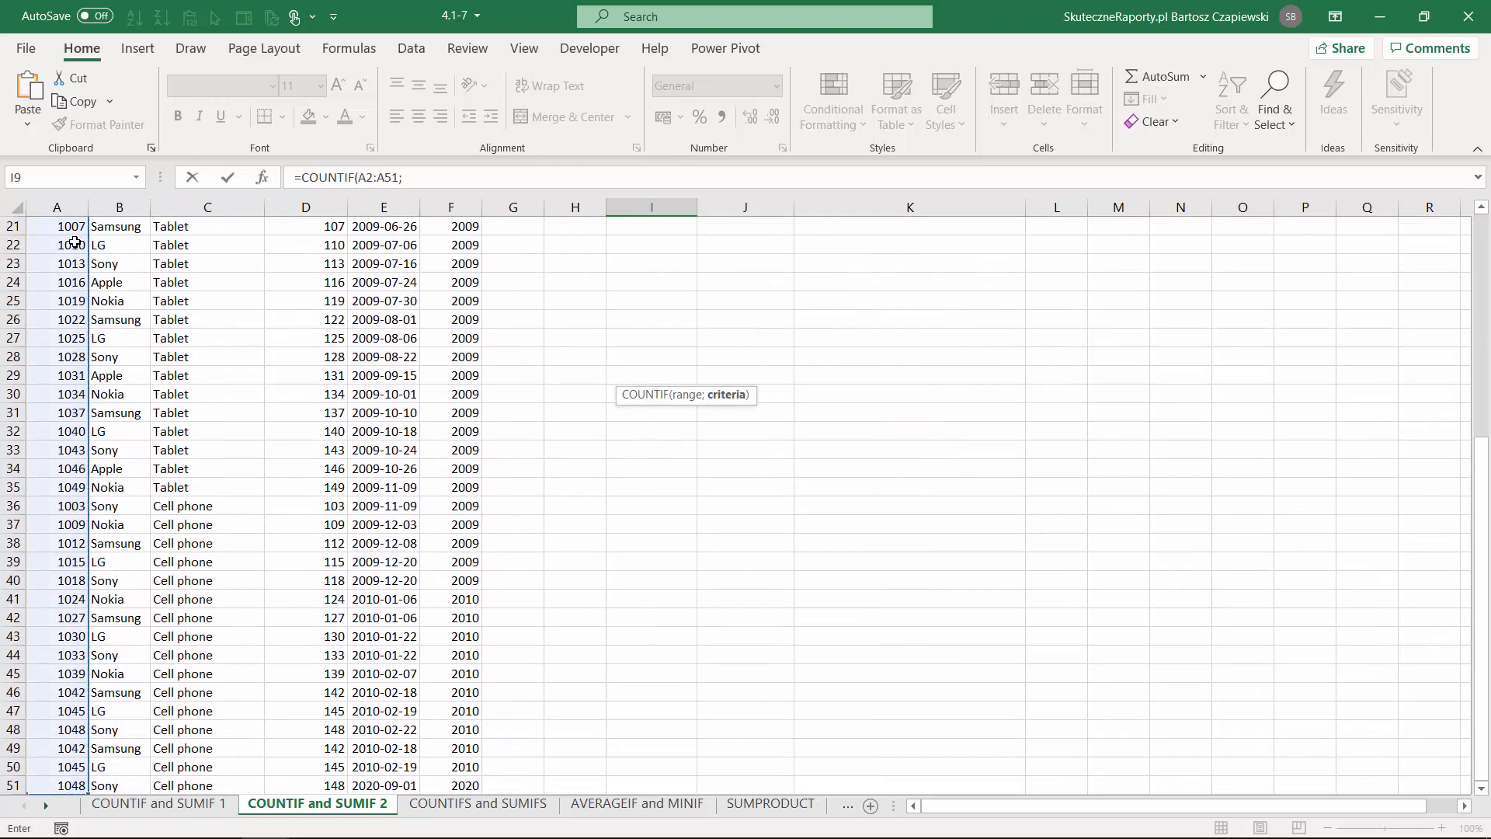
type("1014")
key("Return")
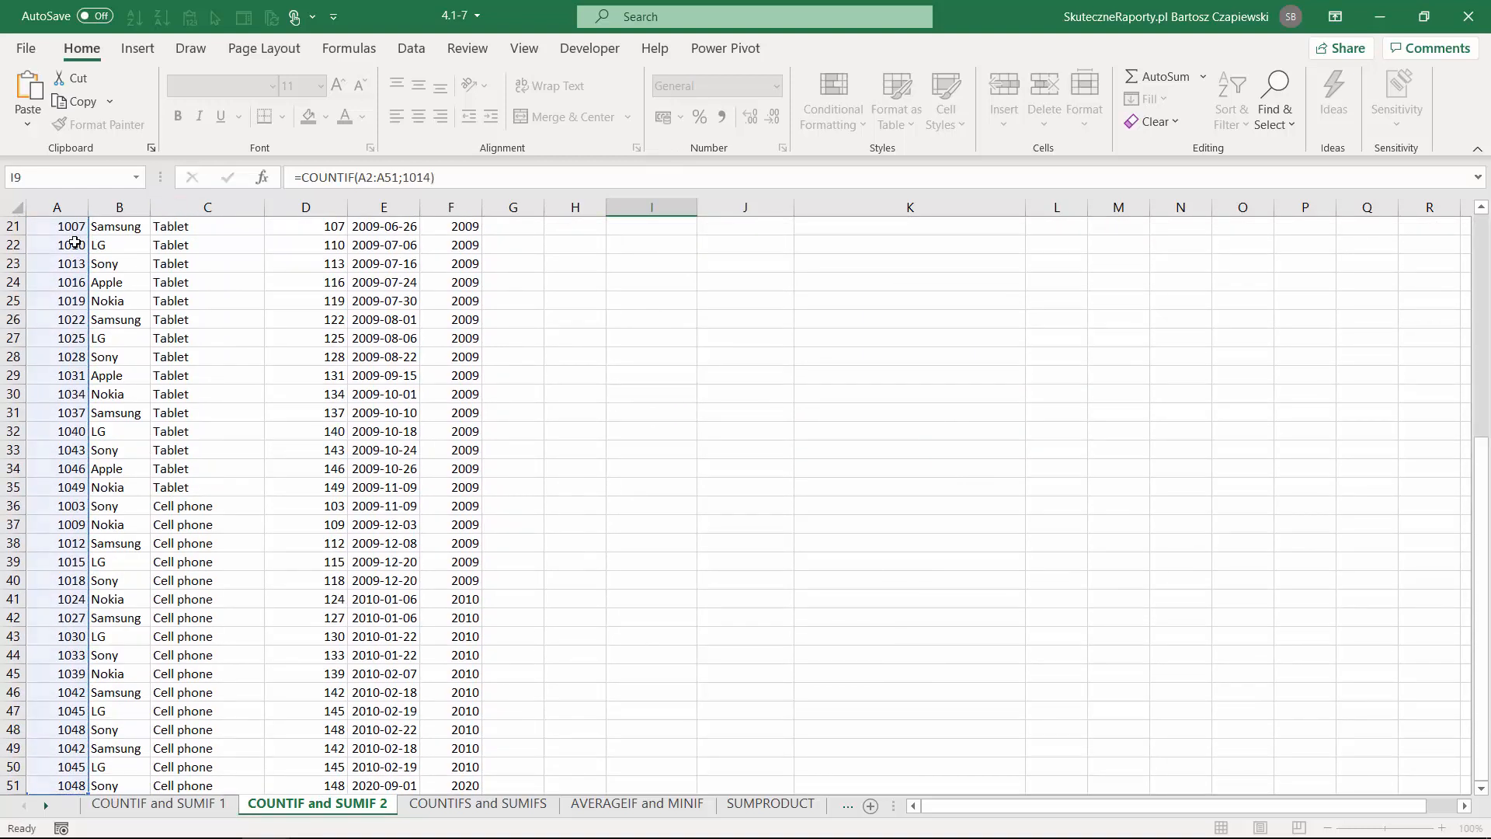
scroll(617, 247, "up", 3)
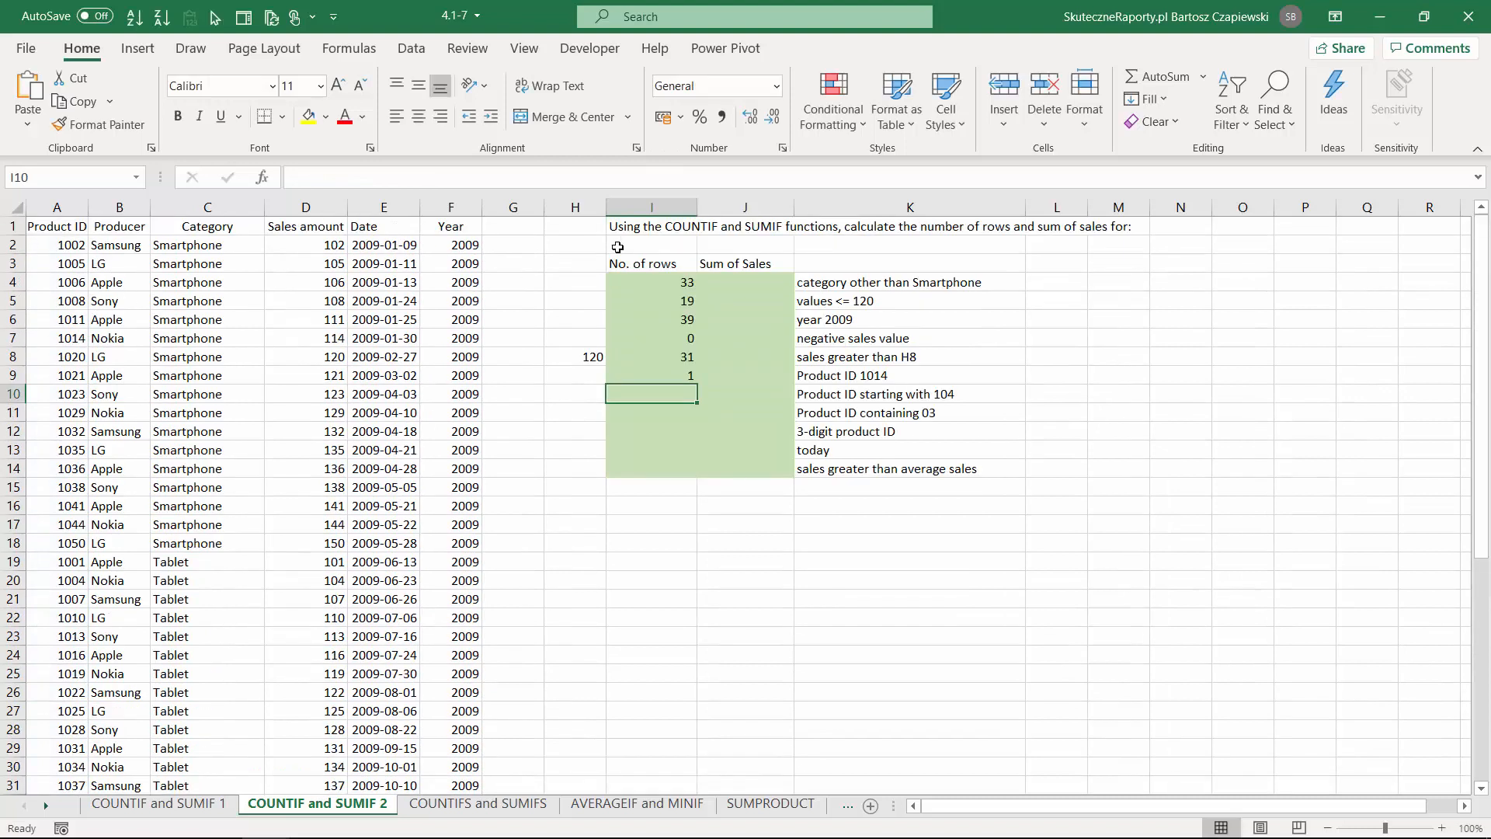
Enclose the criterion 1014 in quotation marks in the I9 formula, making it =COUNTIF(A2:A51;"1014").
left_click(676, 376)
left_click(404, 178)
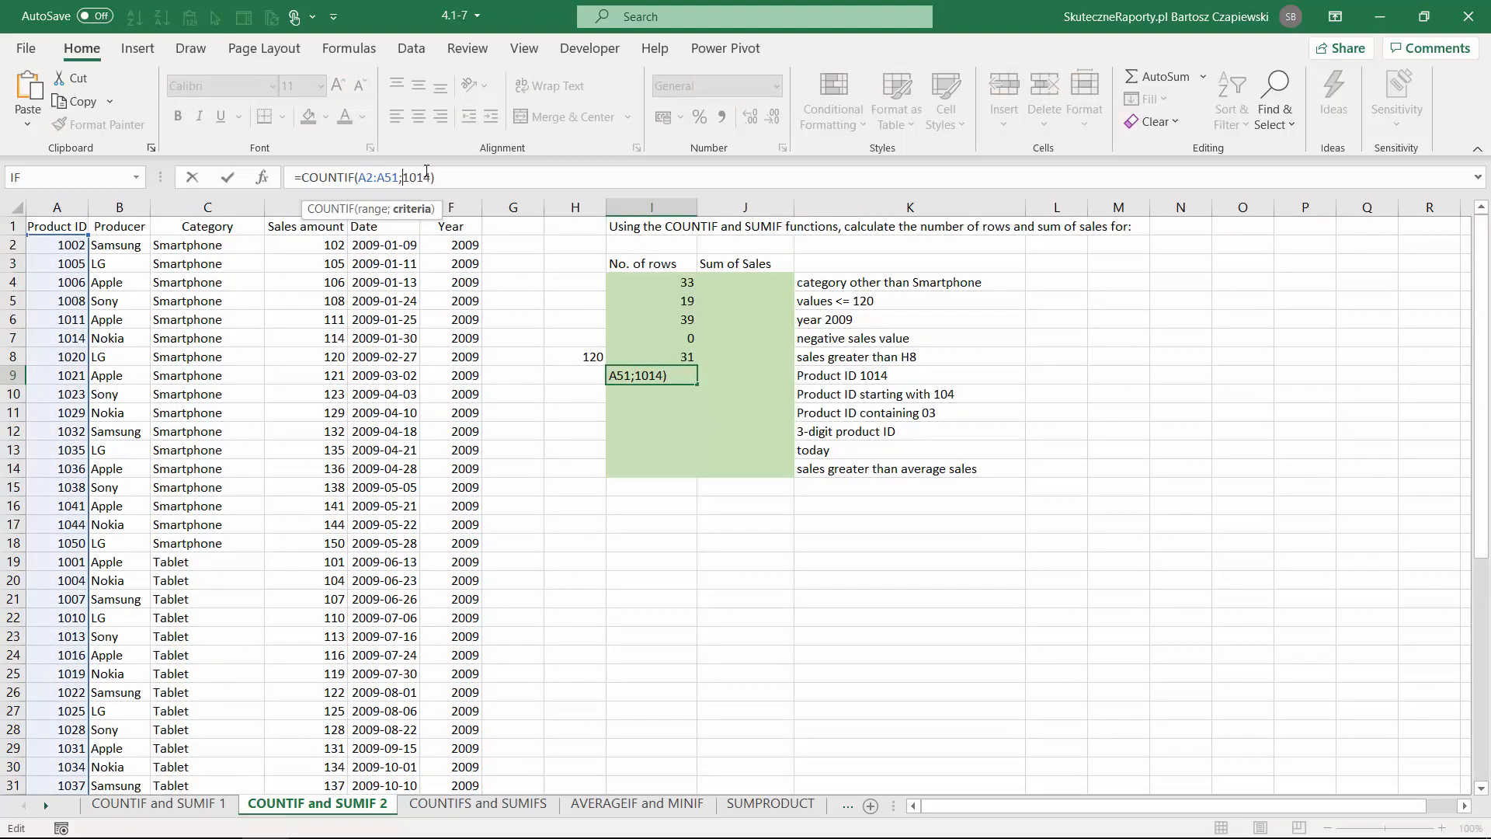
type("\"")
key("Right")
key("Right")
key("Right")
key("Right")
type("\"")
key("Return")
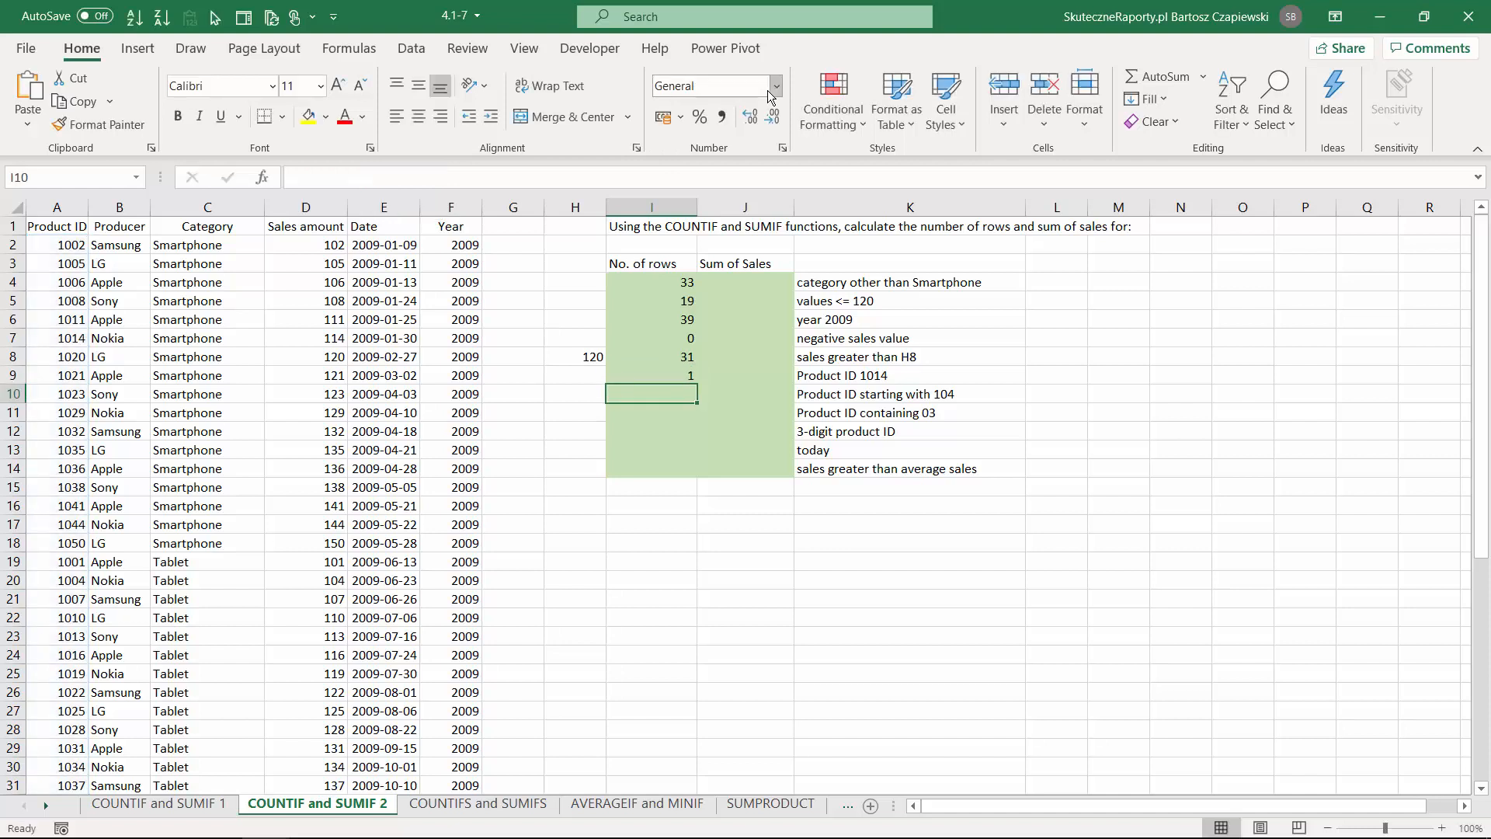
key("Up")
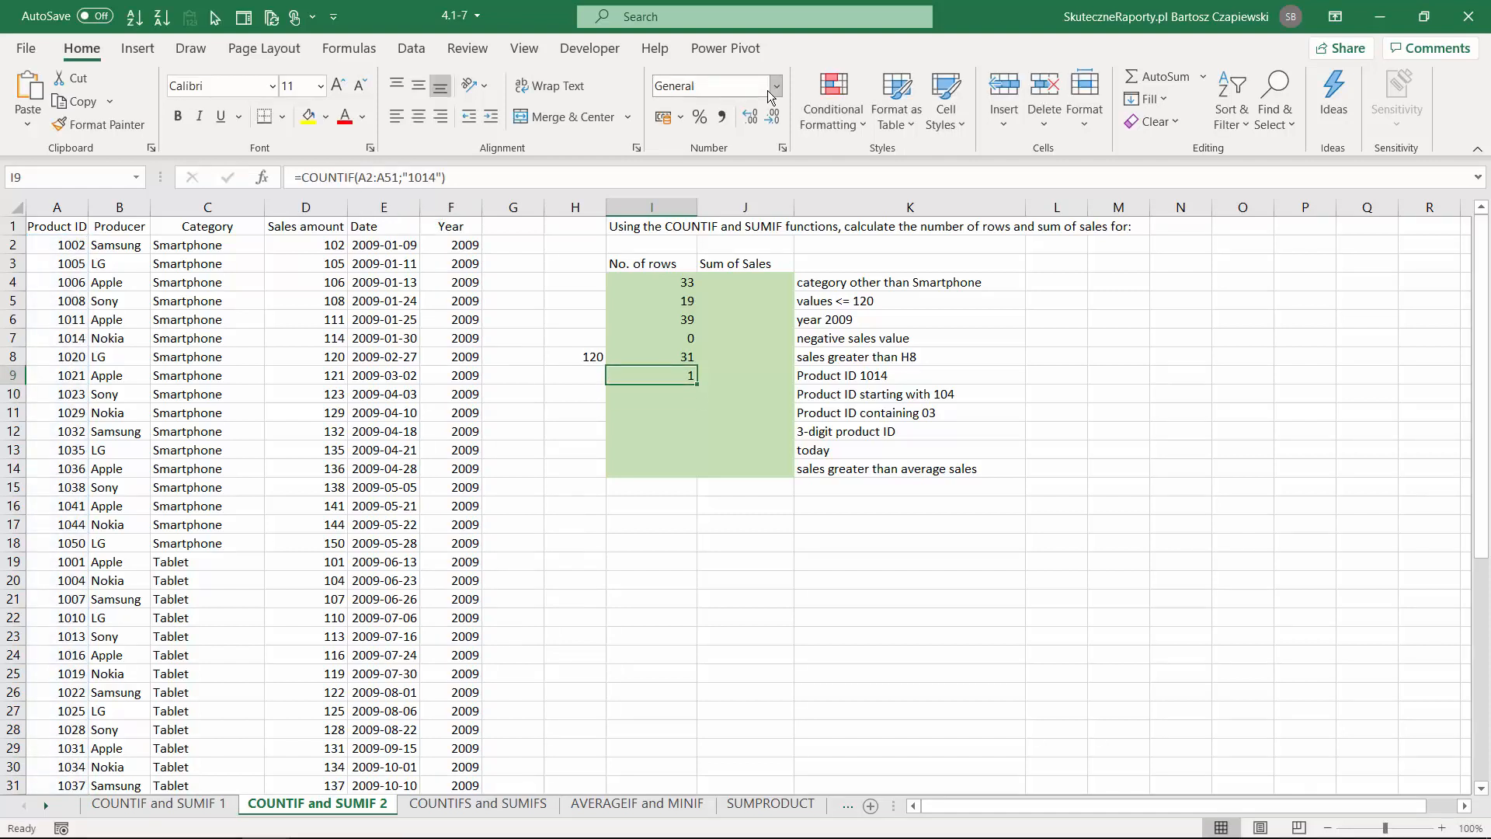
key("Down")
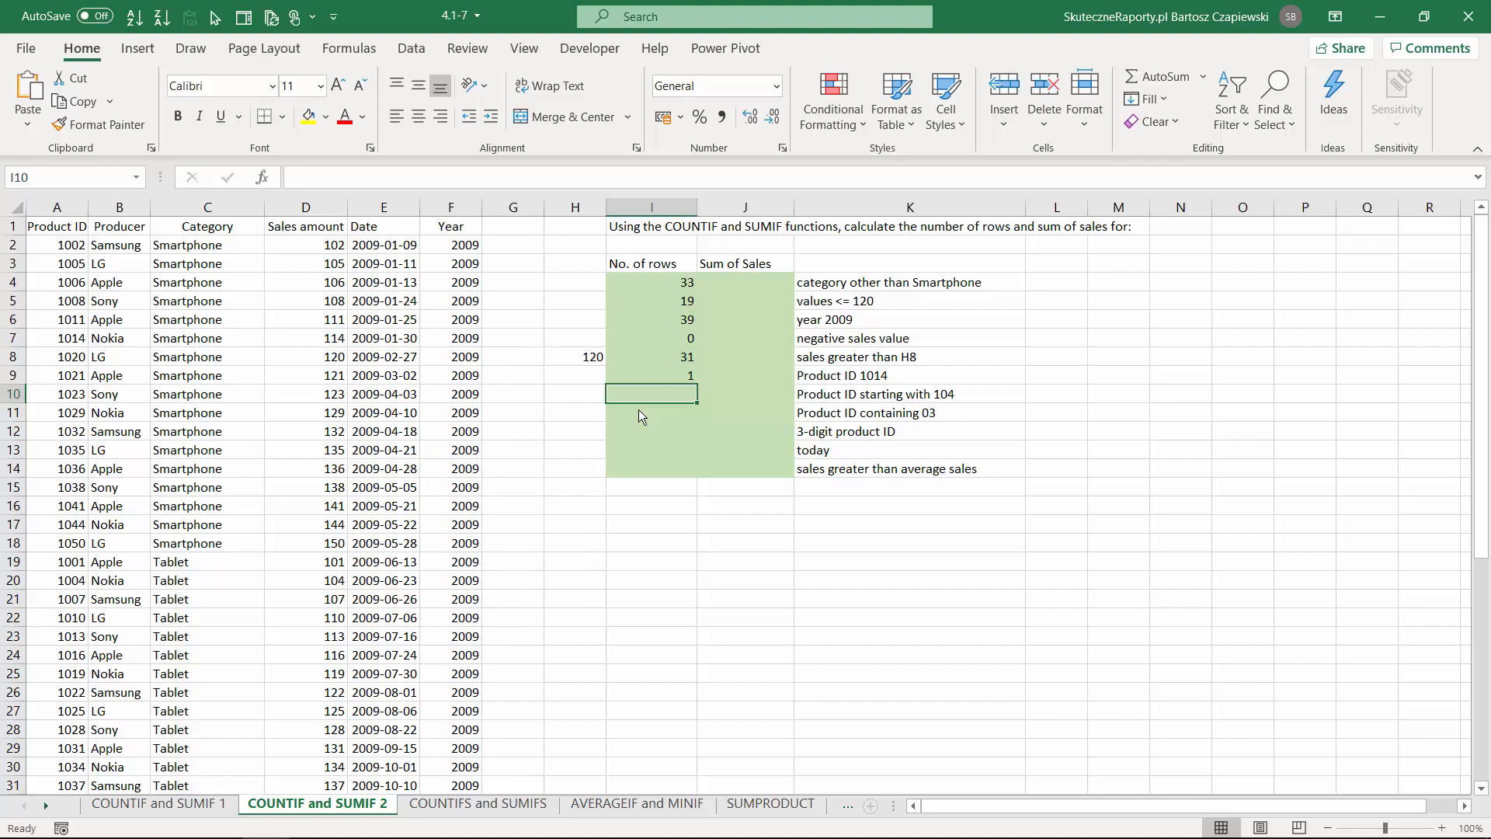
Enter =COUNTIF(A2:A51;"104*") in I10 to count product IDs starting with 104.
type("=coun")
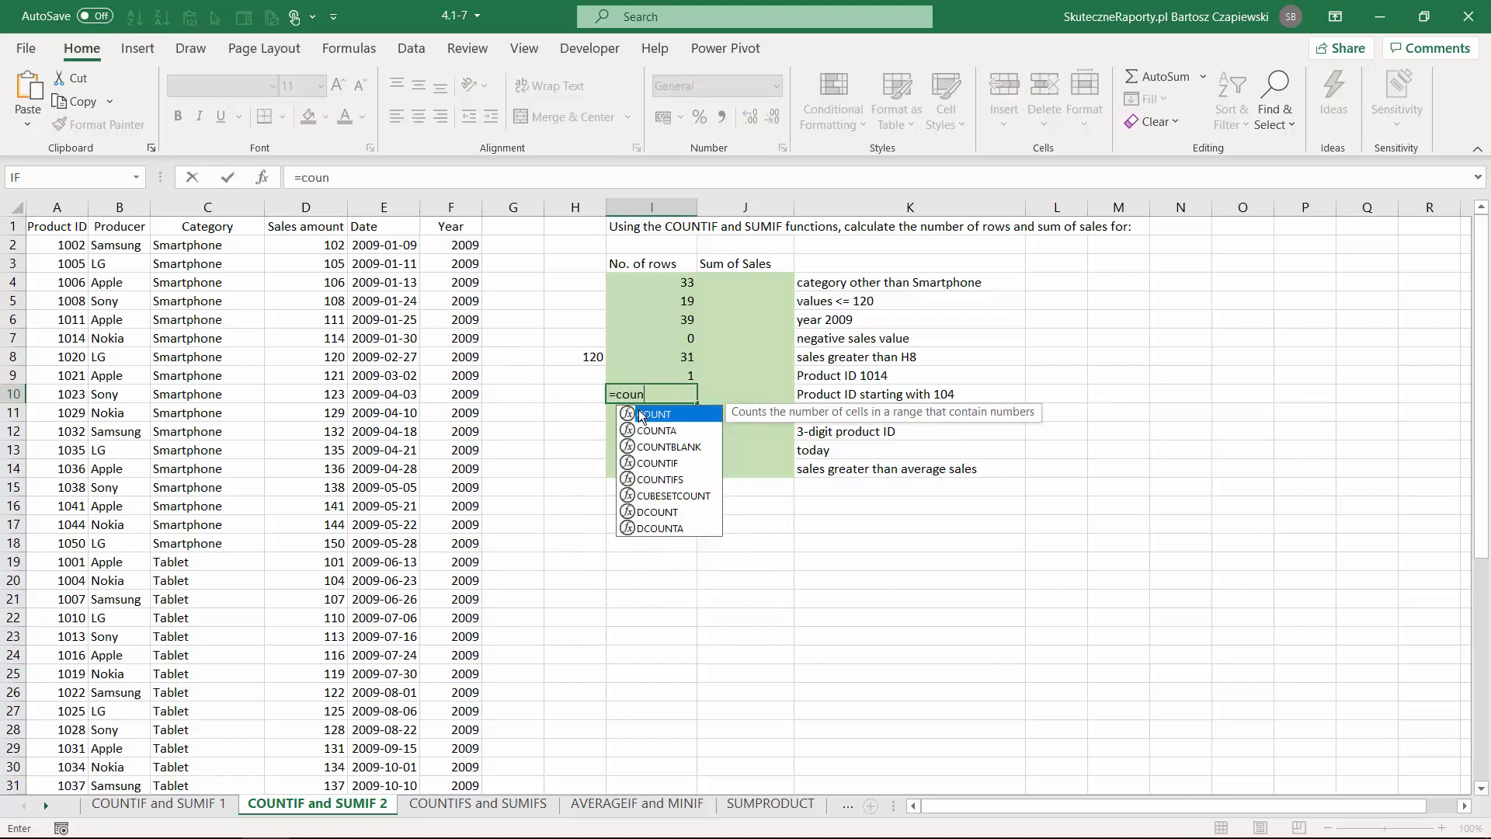
key("Down")
key("Down")
key("Down")
key("Tab")
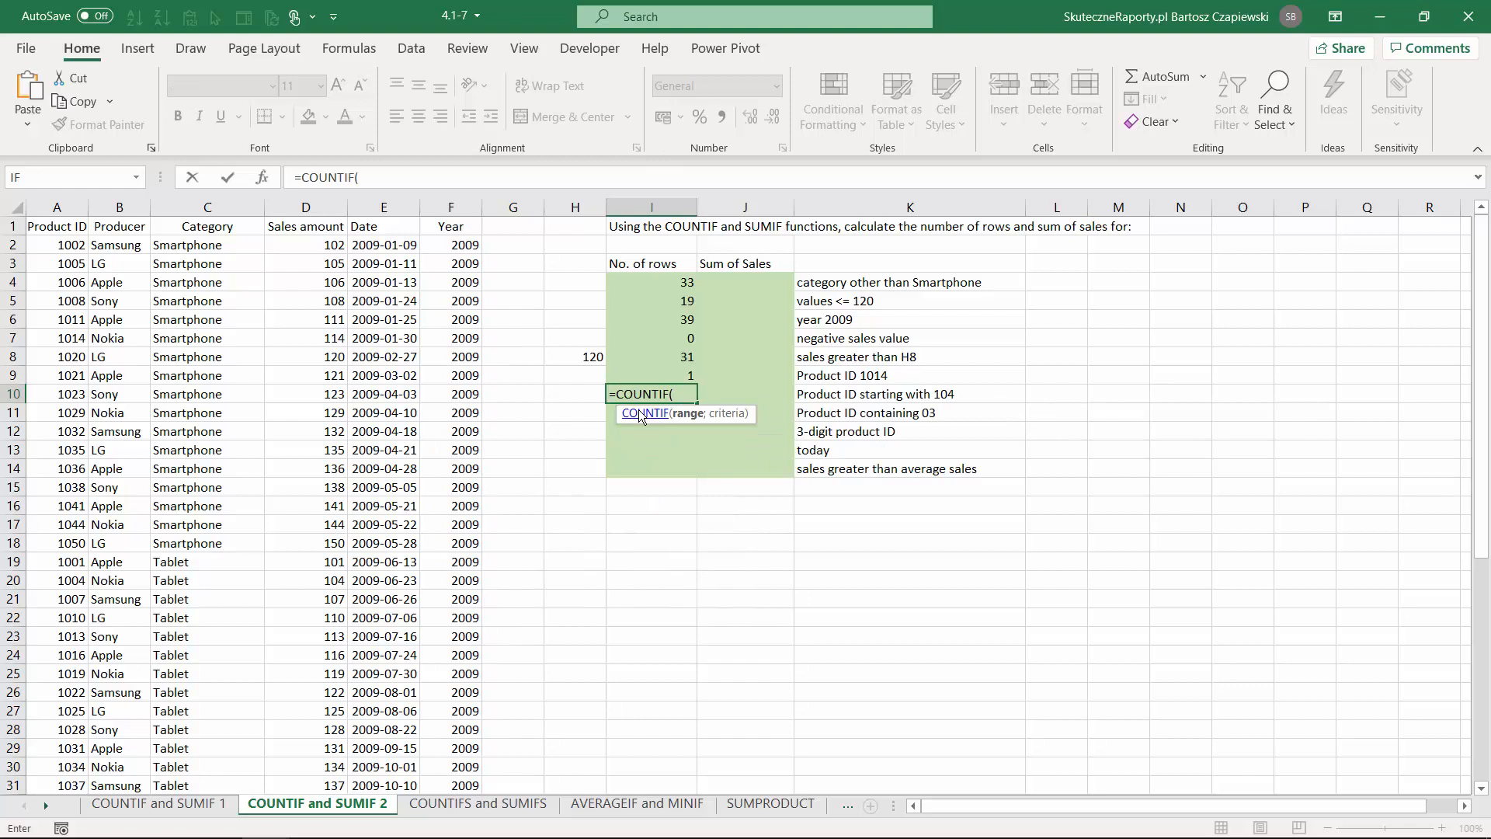
left_click(68, 244)
key("ctrl+shift+Down")
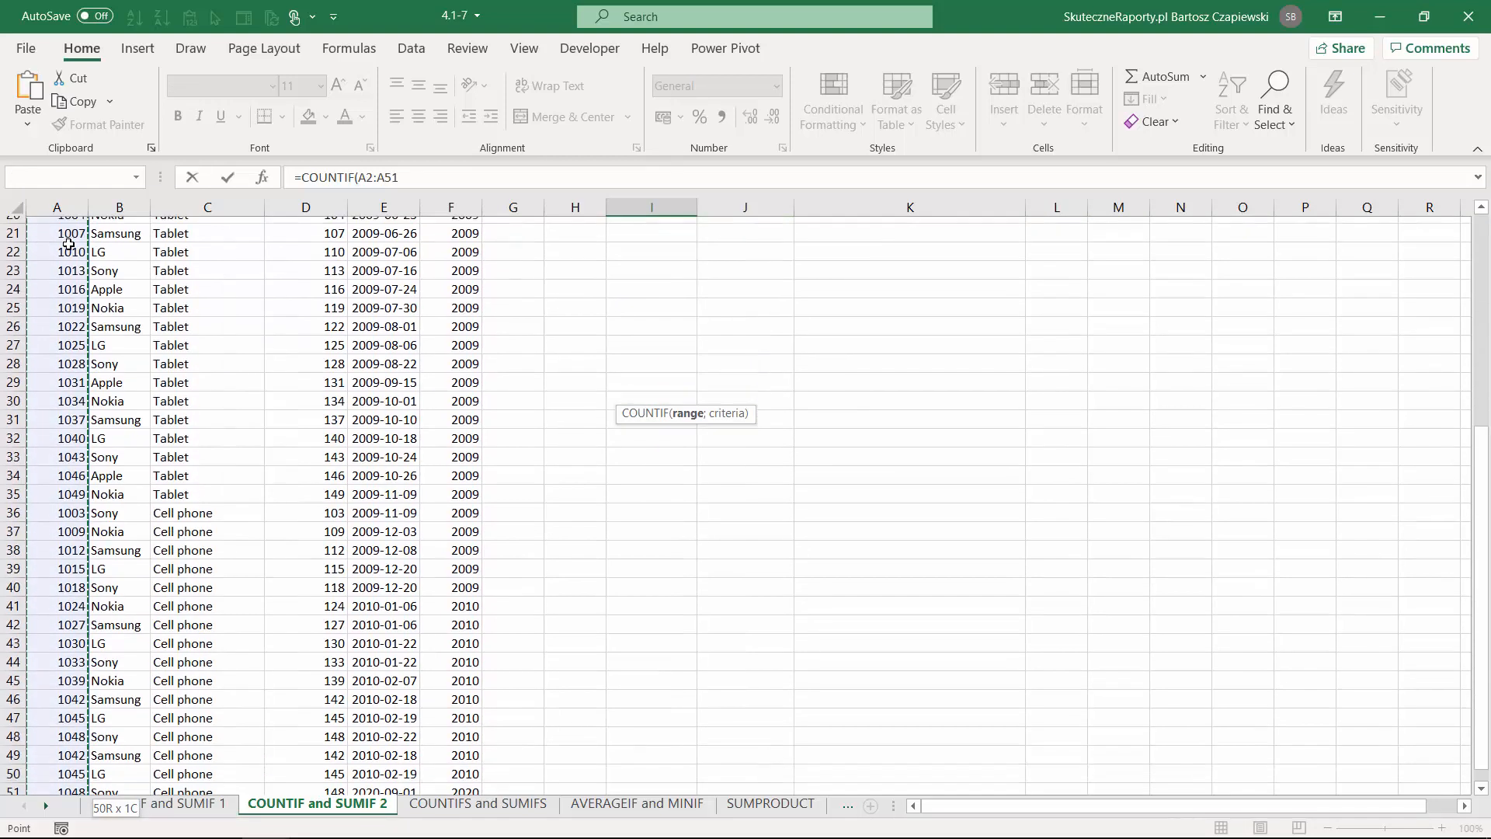
type(";")
scroll(70, 244, "up", 7)
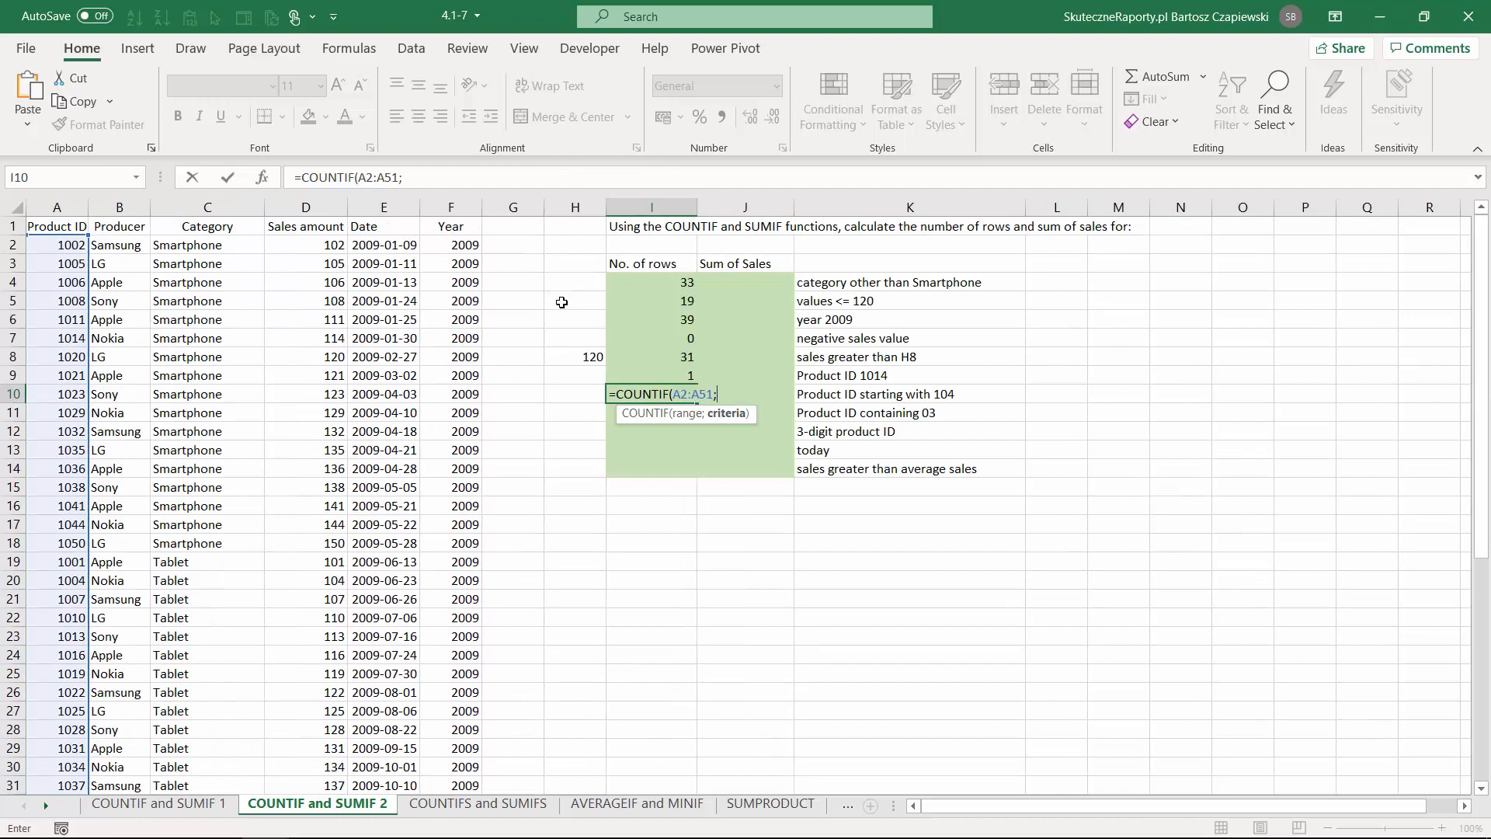
type("\"104*\")")
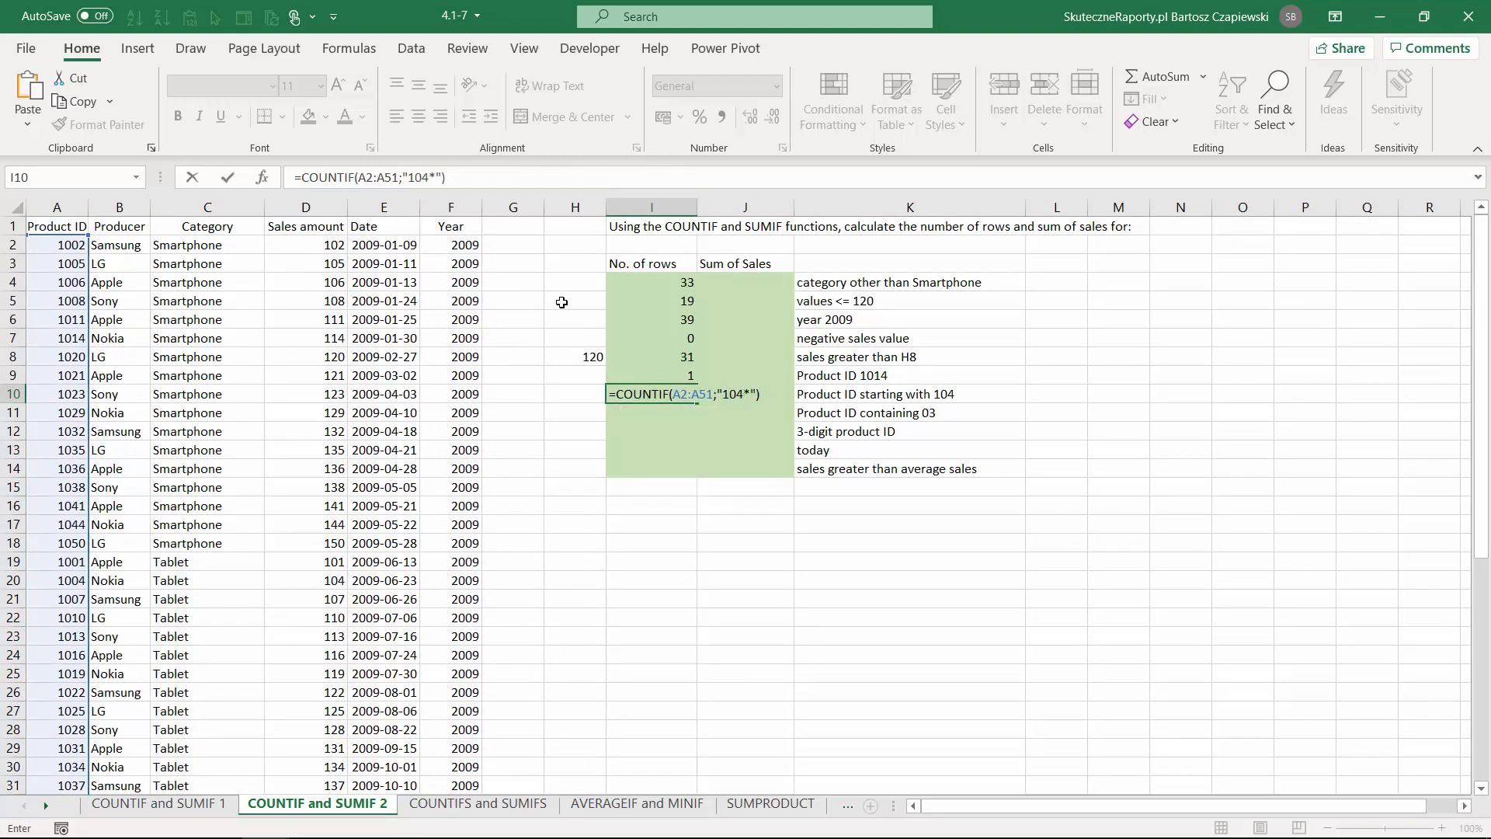
key("Return")
key("Up")
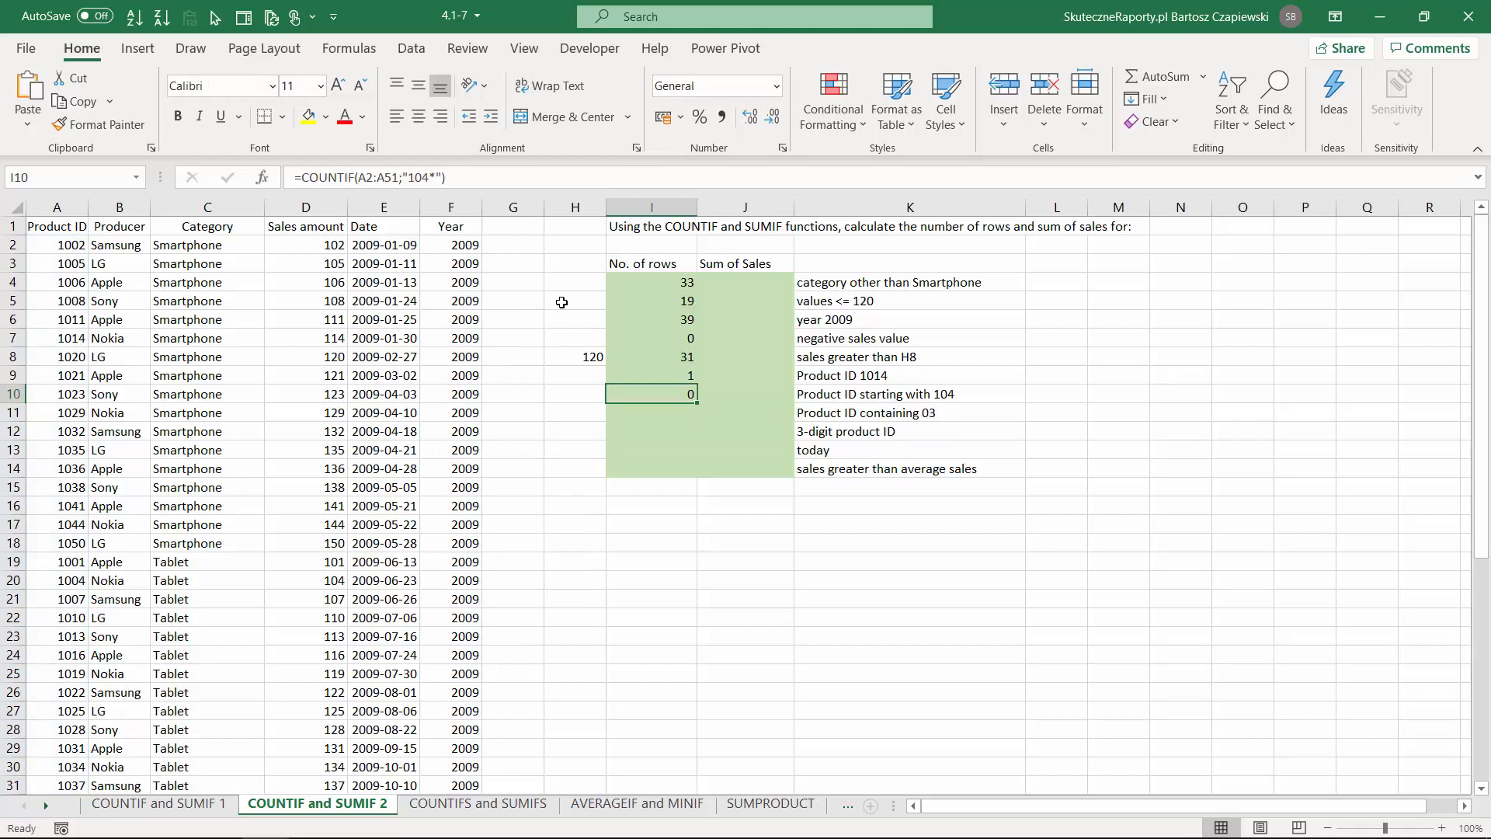
Add the header ID in G1, beside the Year column.
left_click(507, 231)
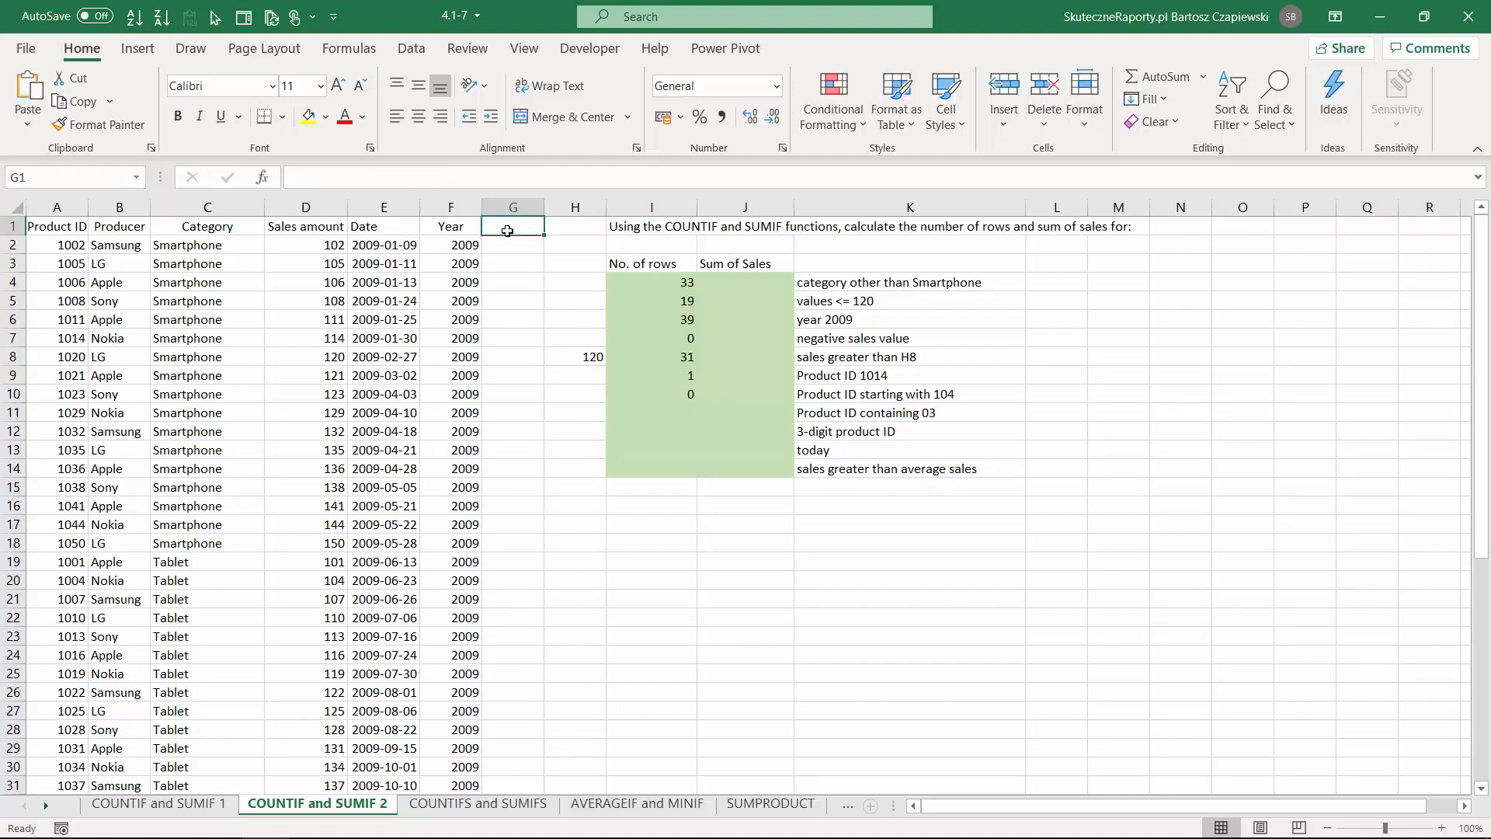
type("ID")
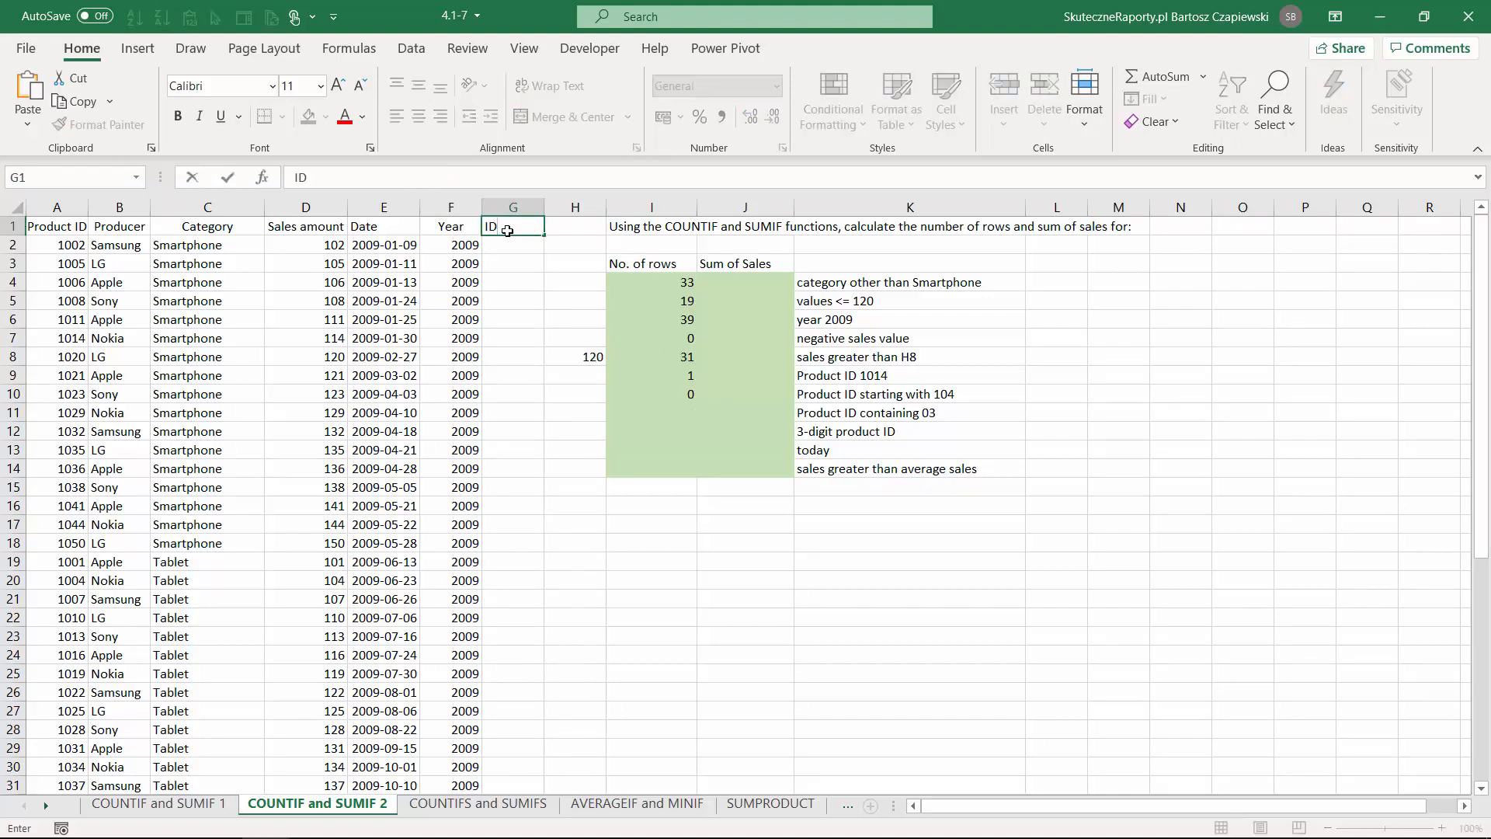
key("Return")
Convert the product IDs to text with =TEXT(A2;"@") in G2 and fill the formula down to the last data row.
type("=text")
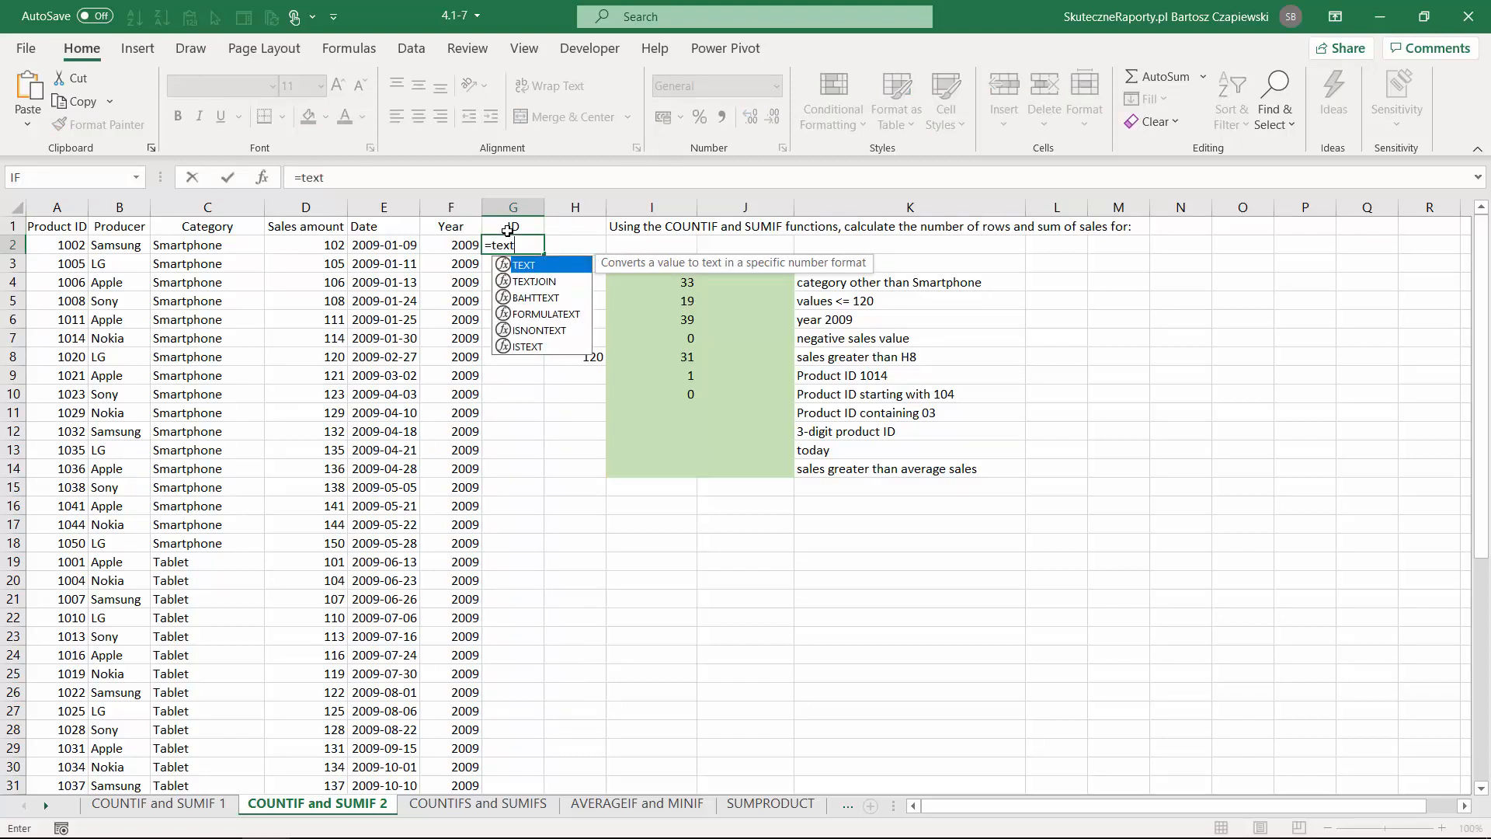
key("Tab")
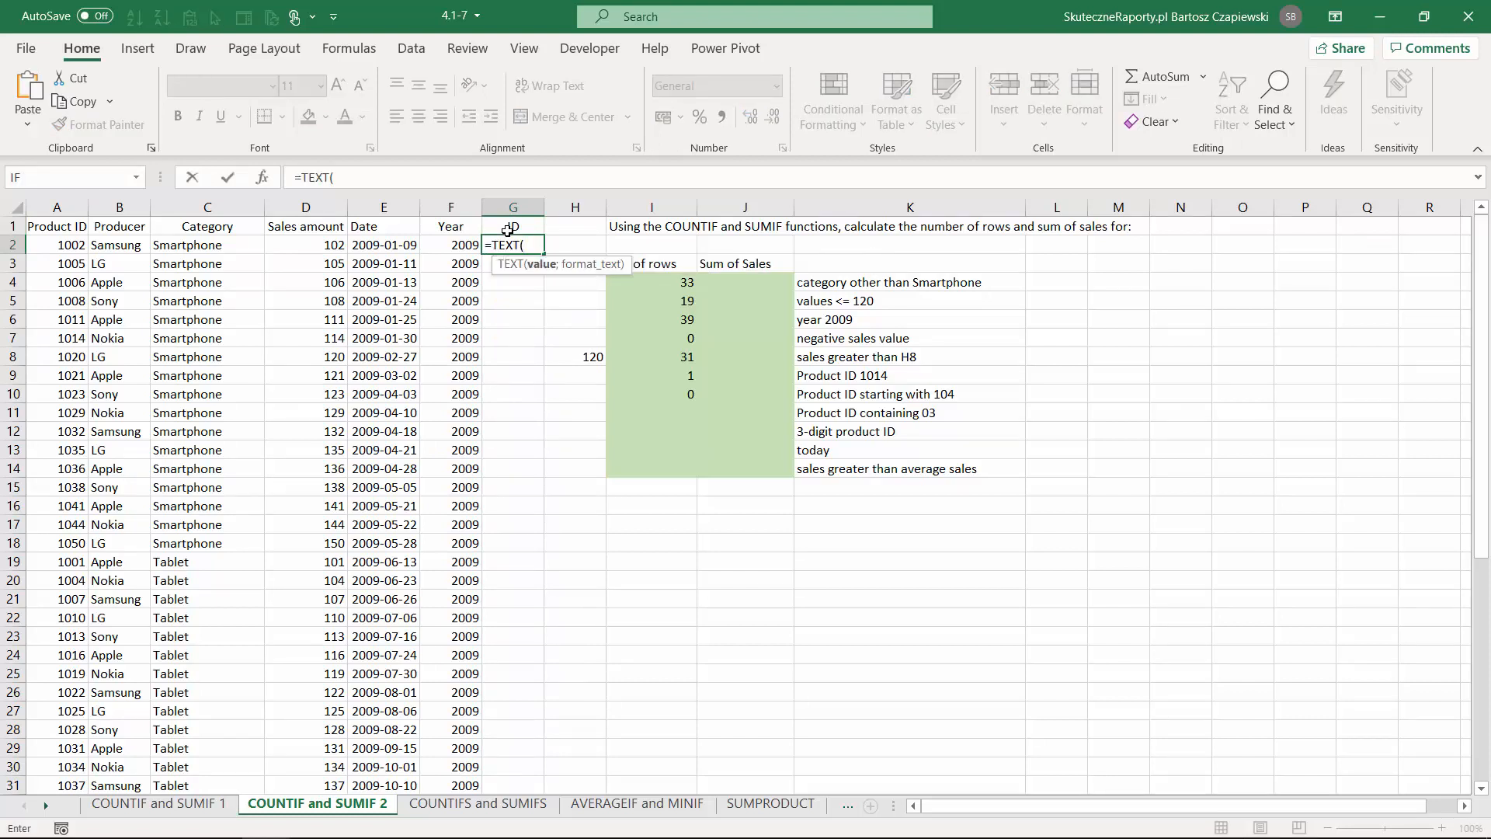
left_click(63, 243)
type(";")
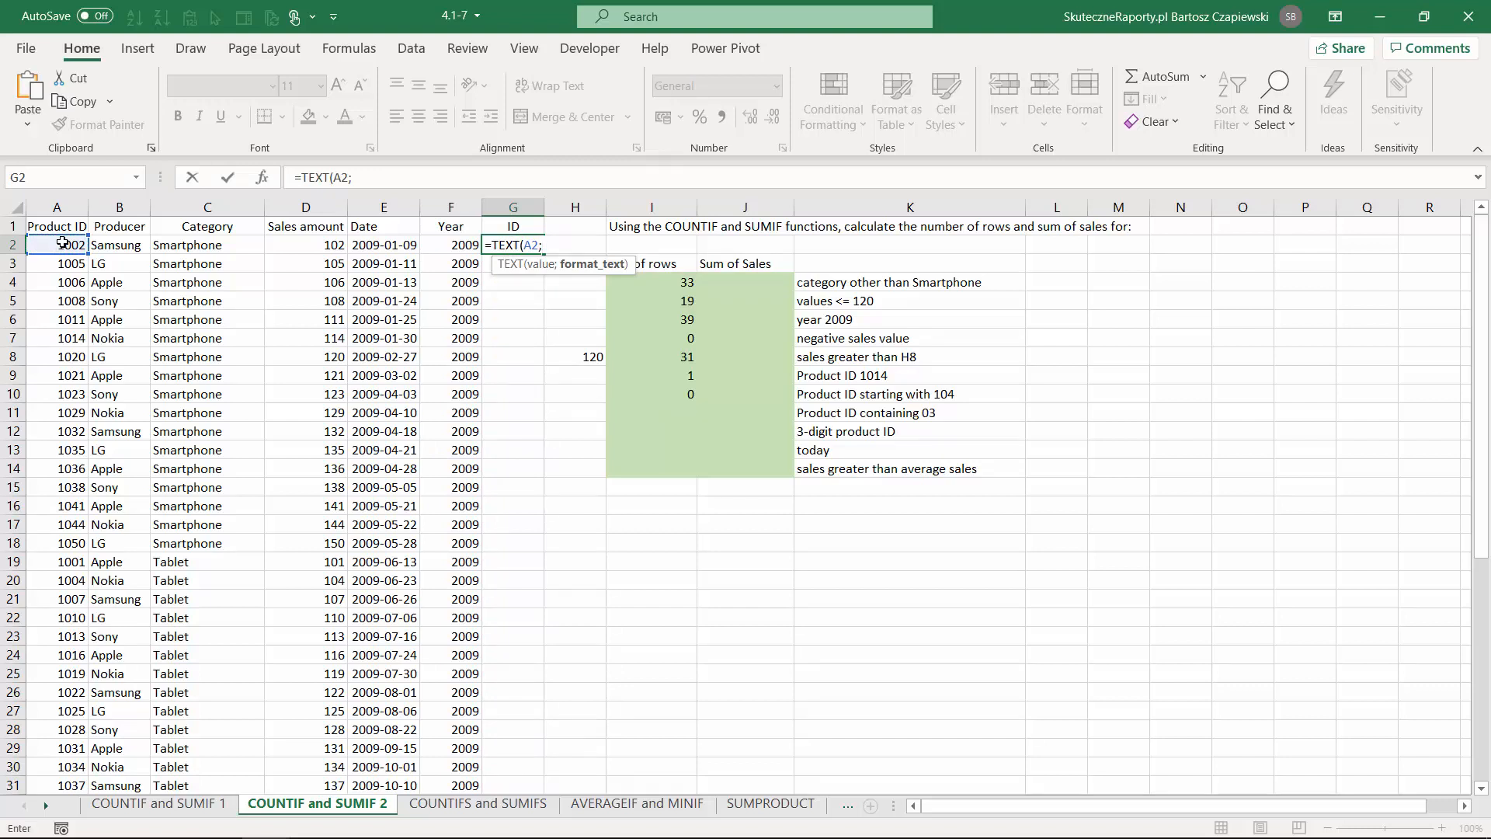
type("\"@\"")
key("Return")
left_click(517, 245)
double_click(543, 251)
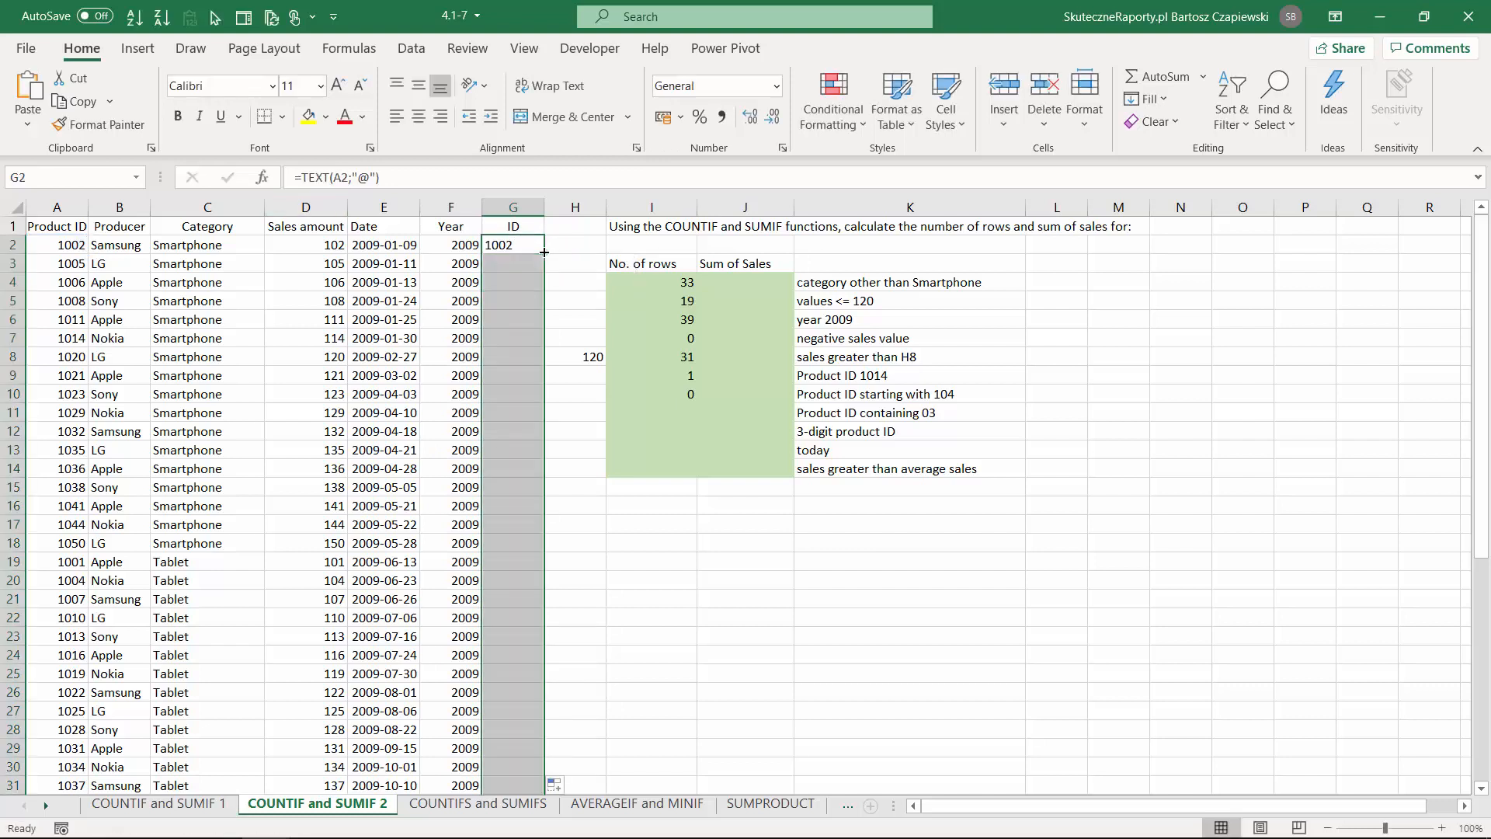
Change the range in the I10 COUNTIF formula to the text IDs in G2:G51, keeping the criterion "104*".
left_click(681, 395)
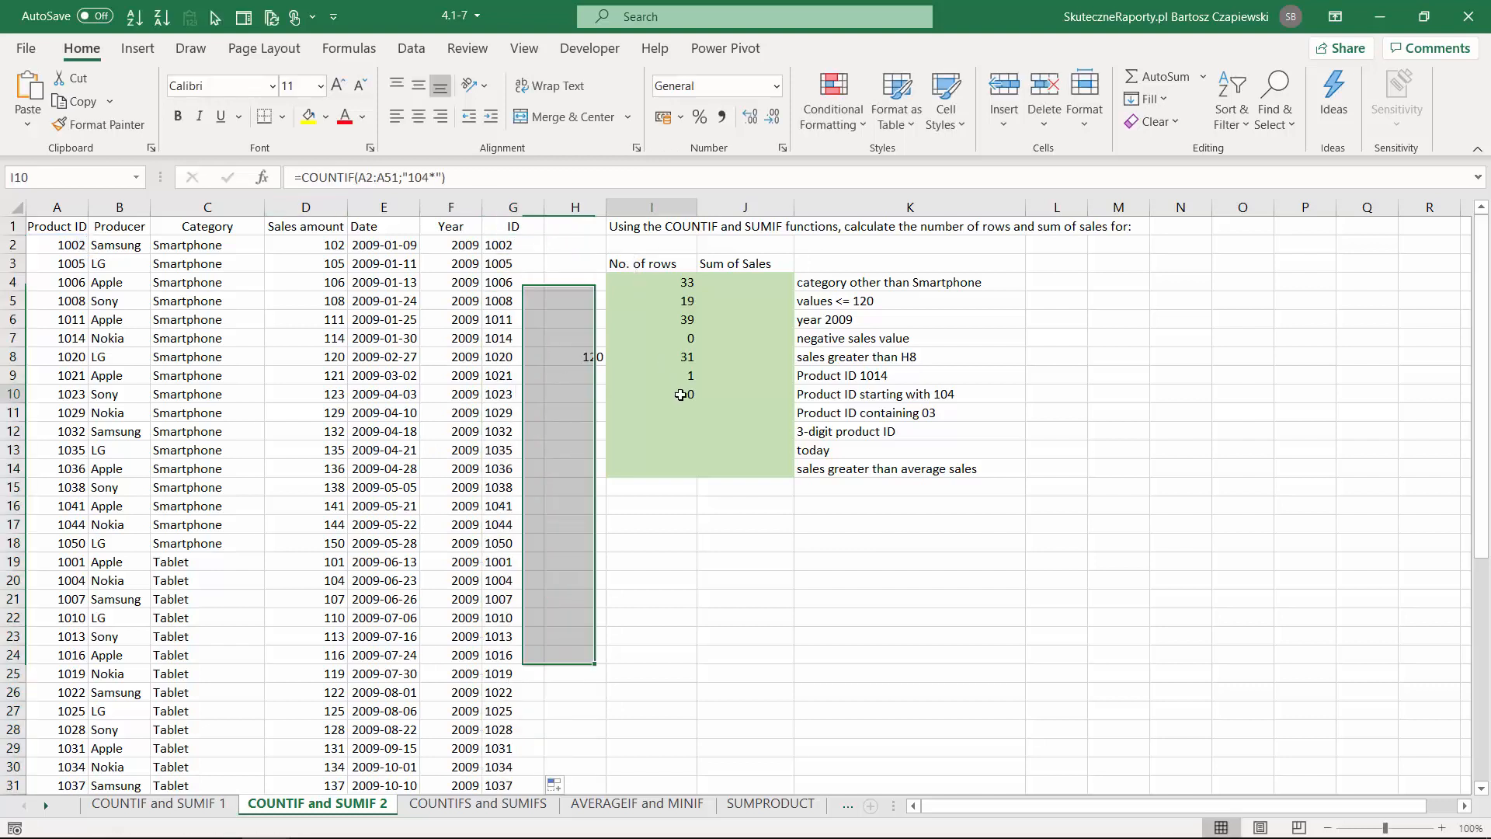
left_click_drag(359, 178, 403, 177)
key("BackSpace")
left_click(503, 247)
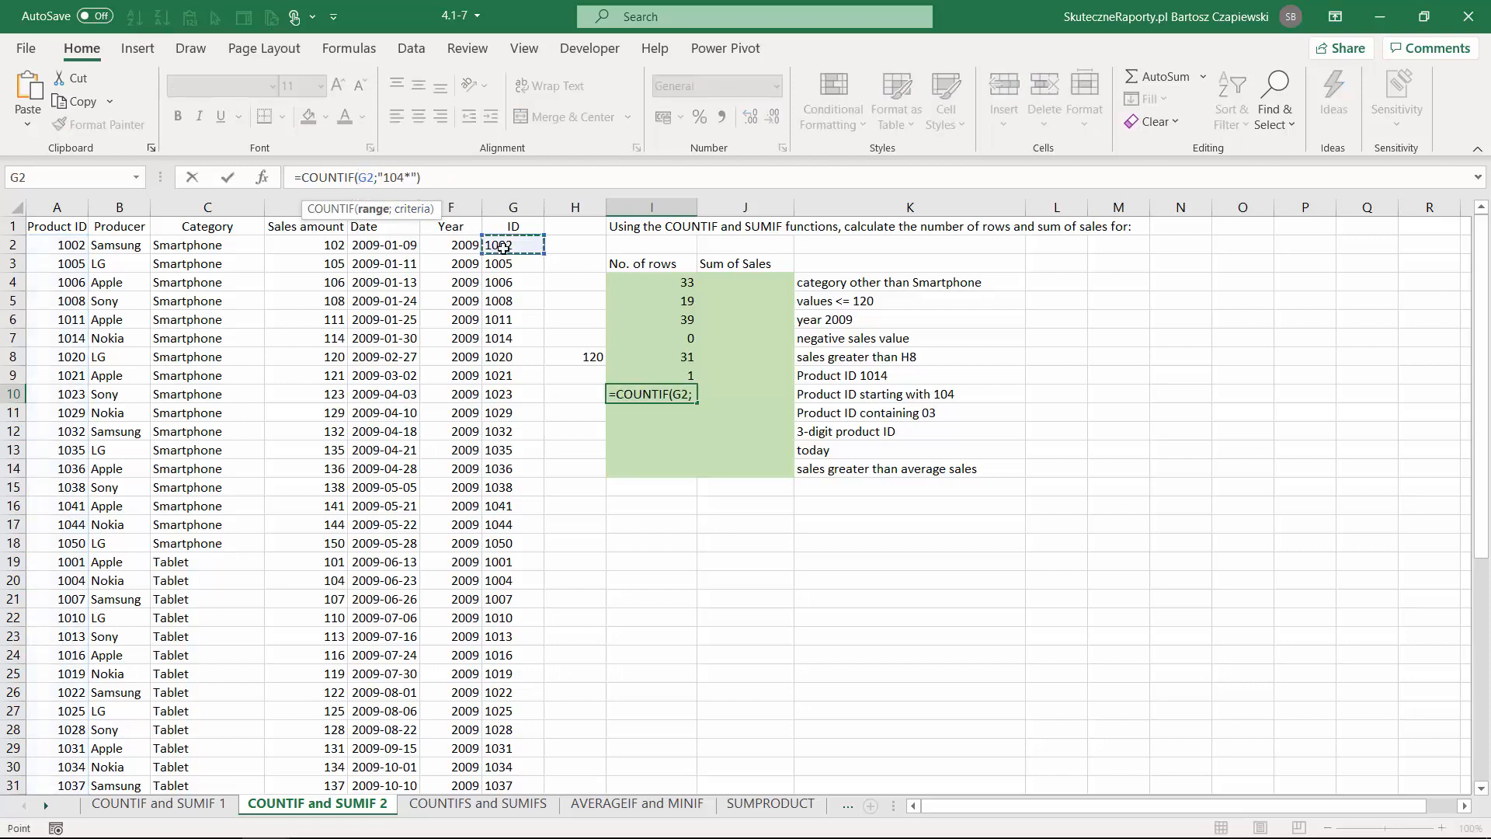
key("ctrl+shift+Down")
key("Return")
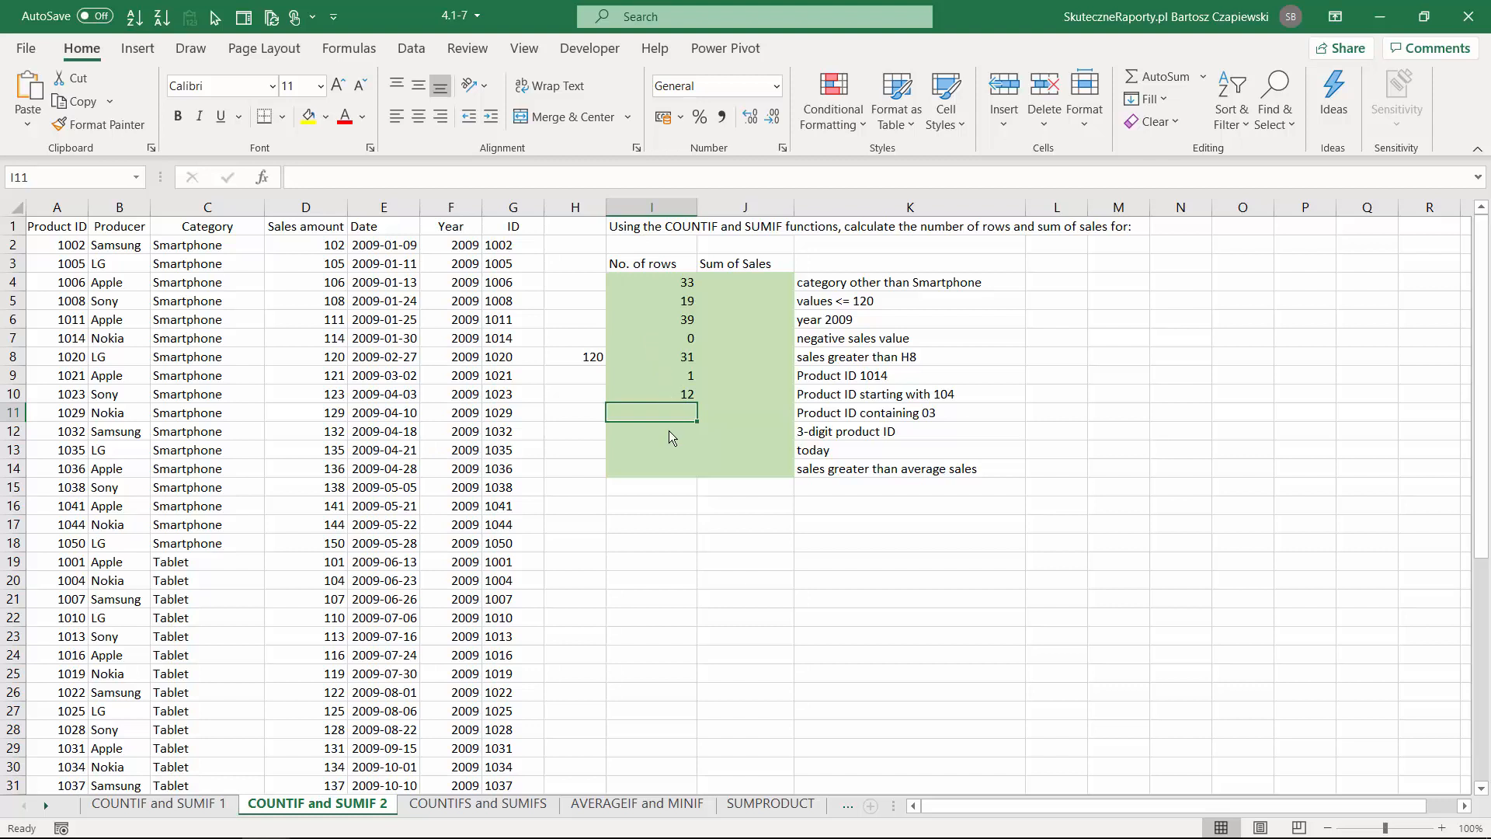
Enter =COUNTIF(G2:G51;"*03*") in I11 to count product IDs containing 03.
type("=coun")
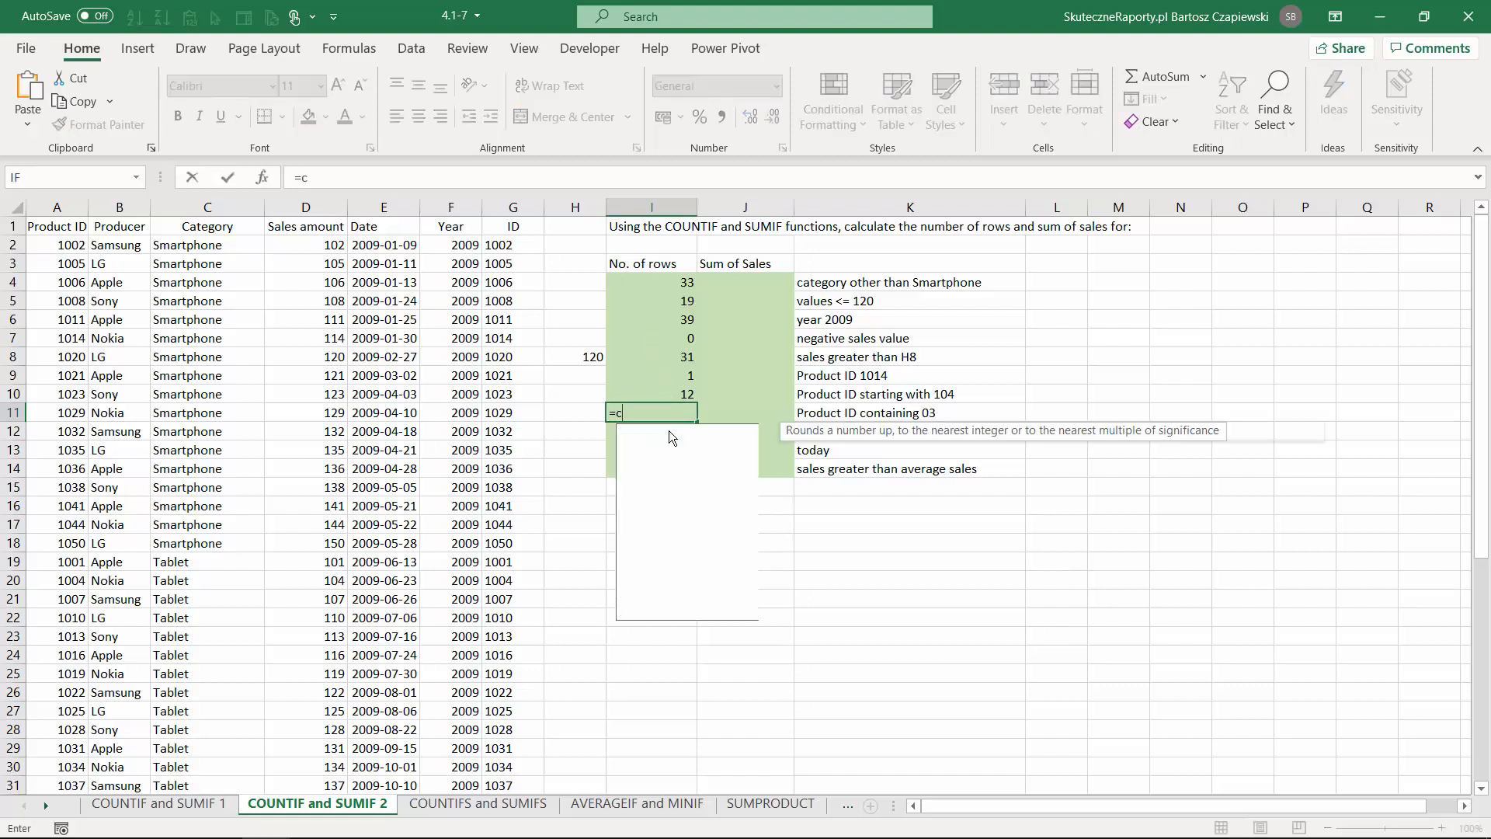
key("Down")
key("Down")
key("Down")
key("Tab")
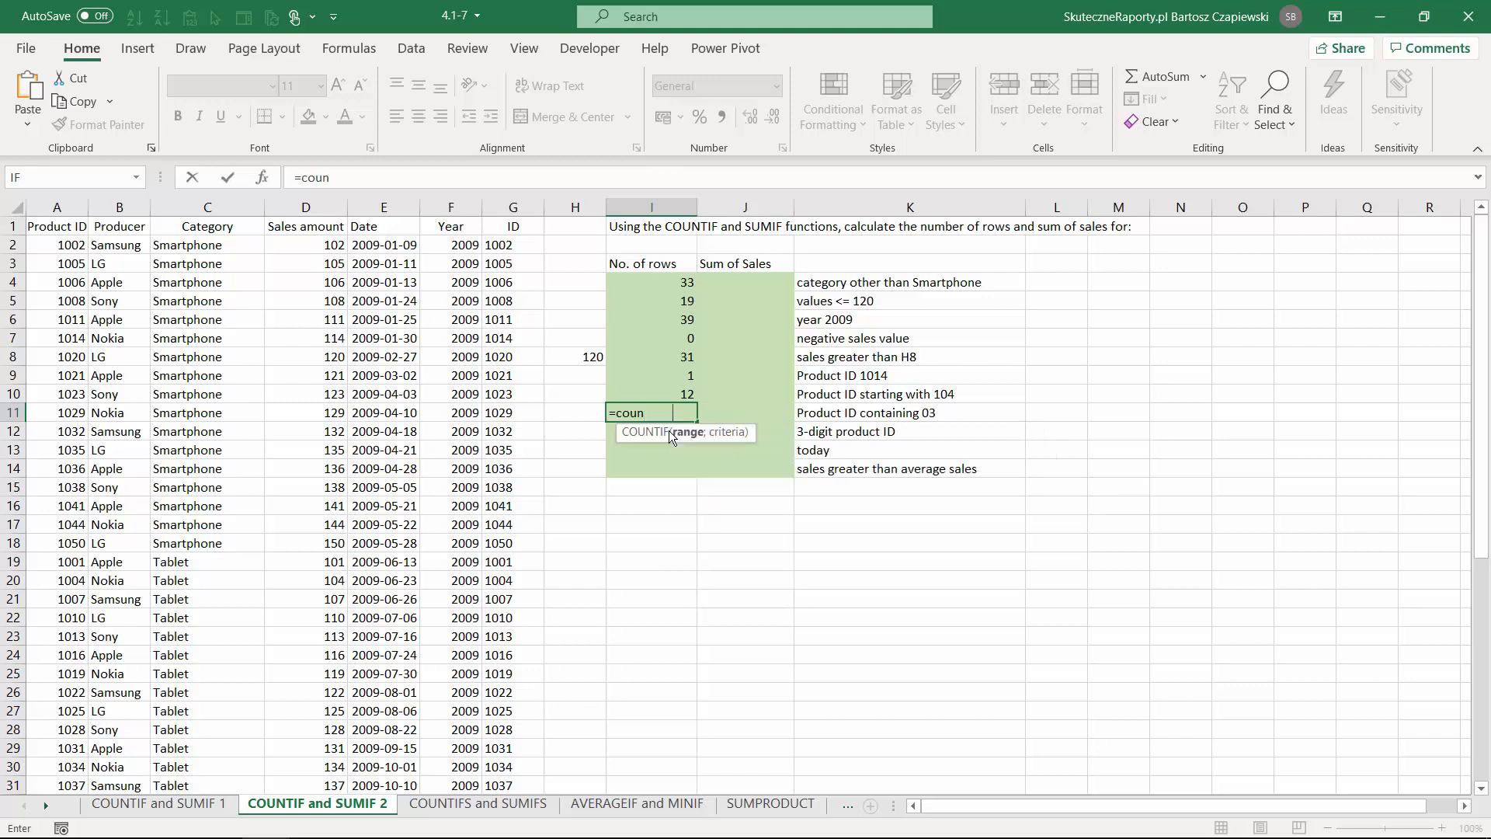
left_click(520, 246)
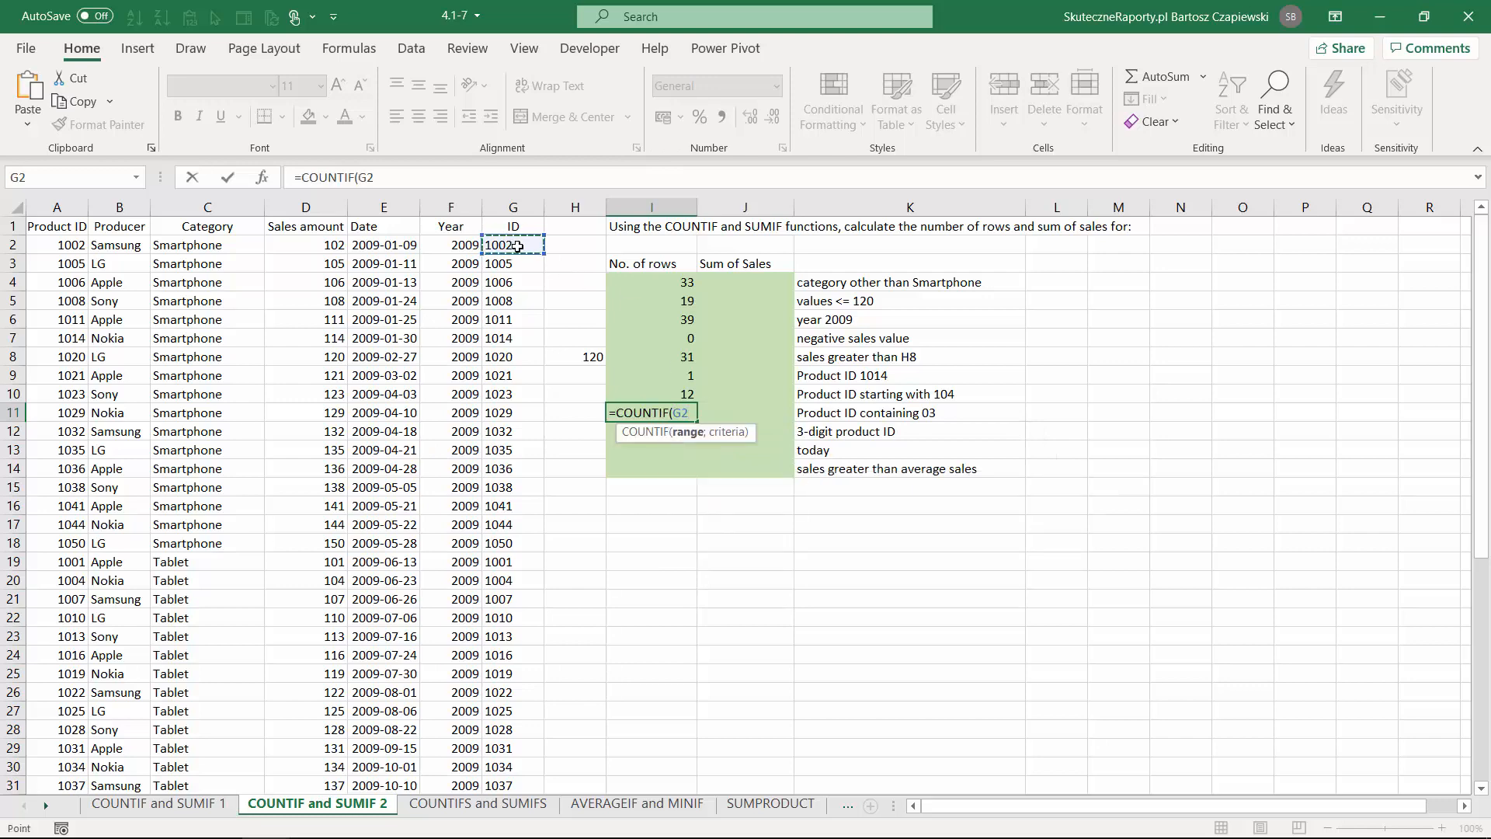
key("ctrl+shift+Down")
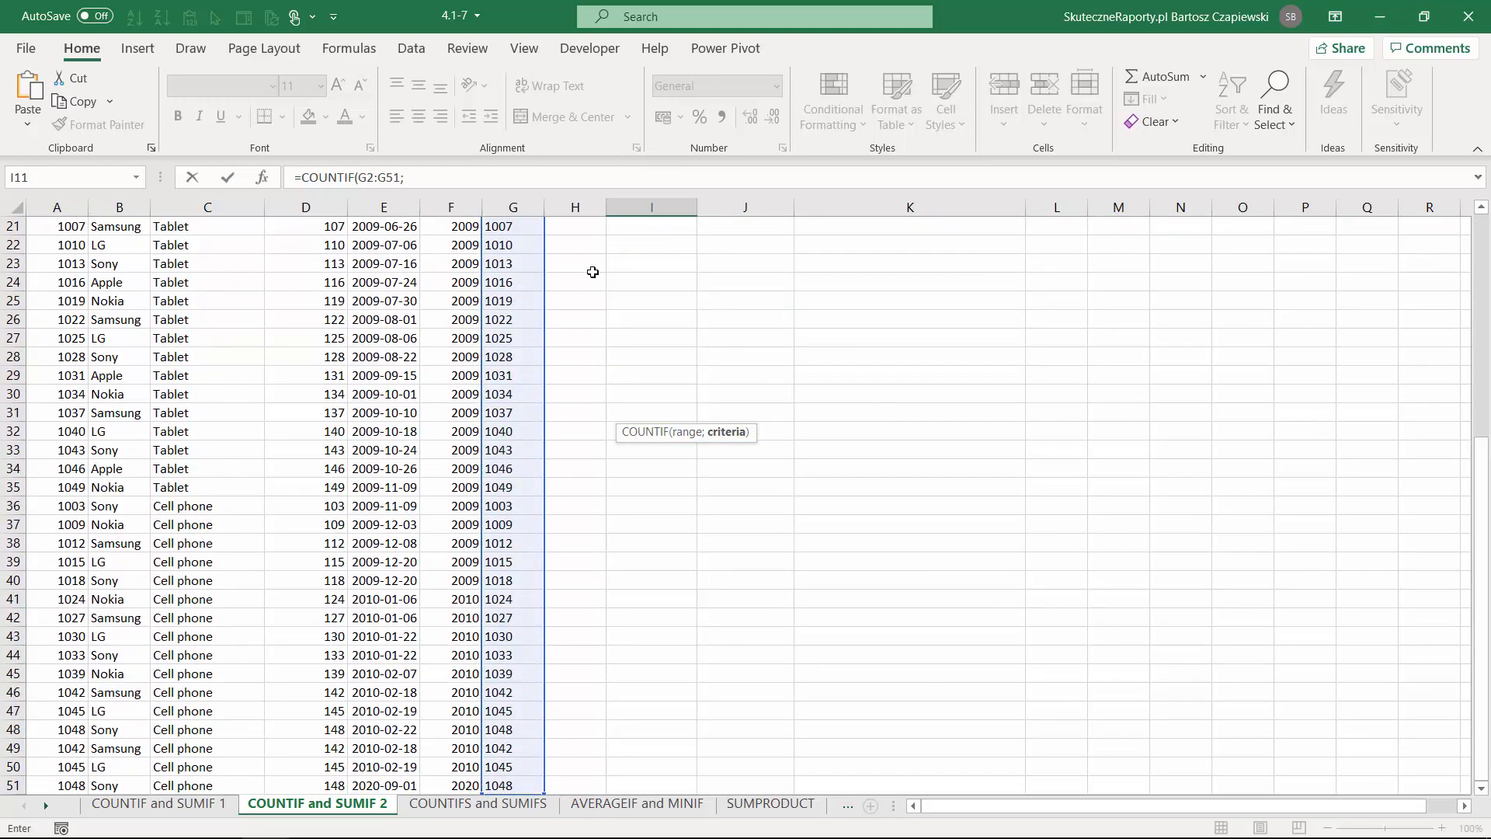
type(";")
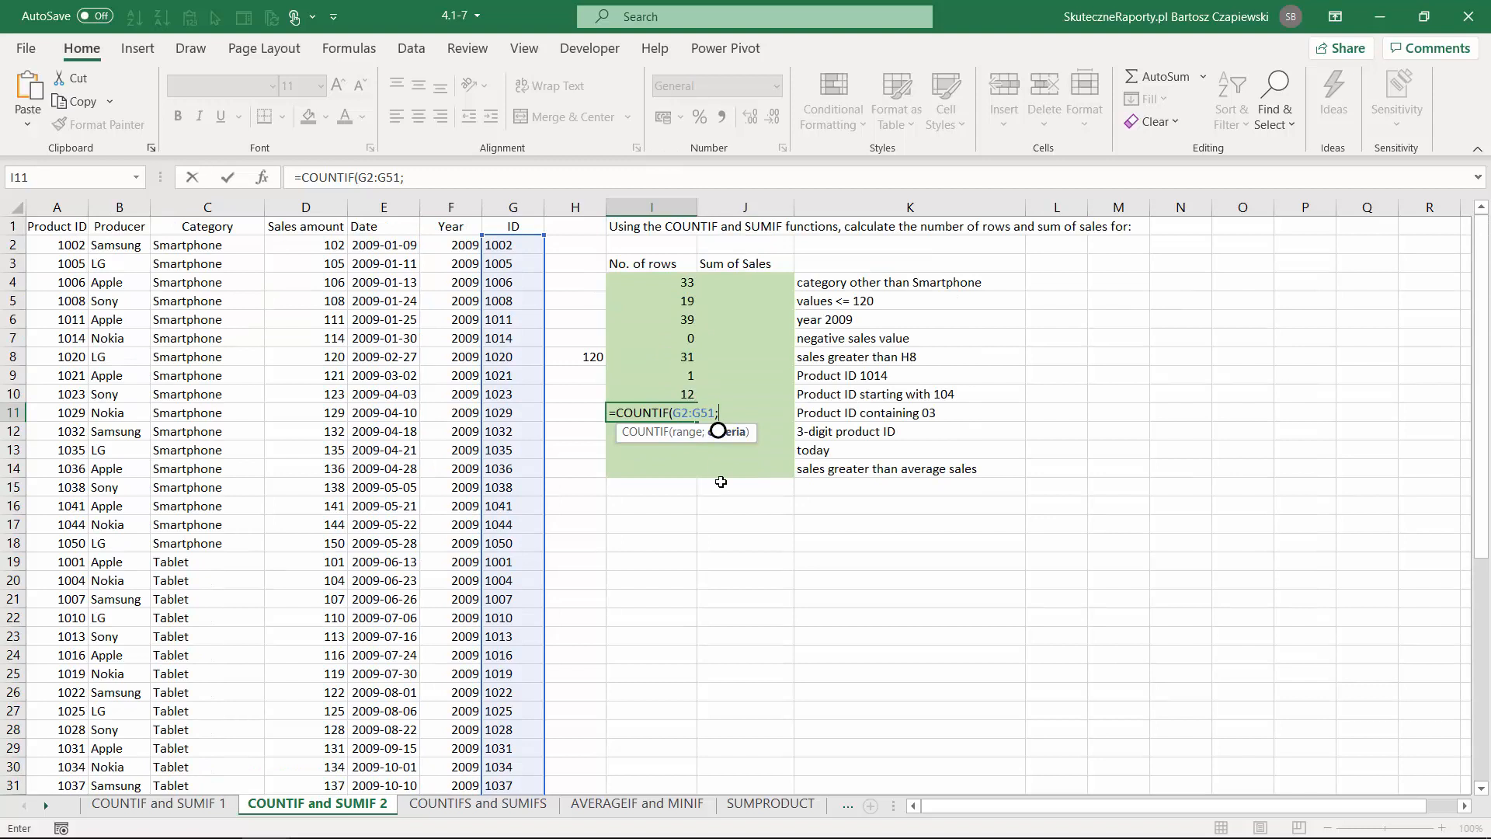
type("\"*03*\")")
key("Return")
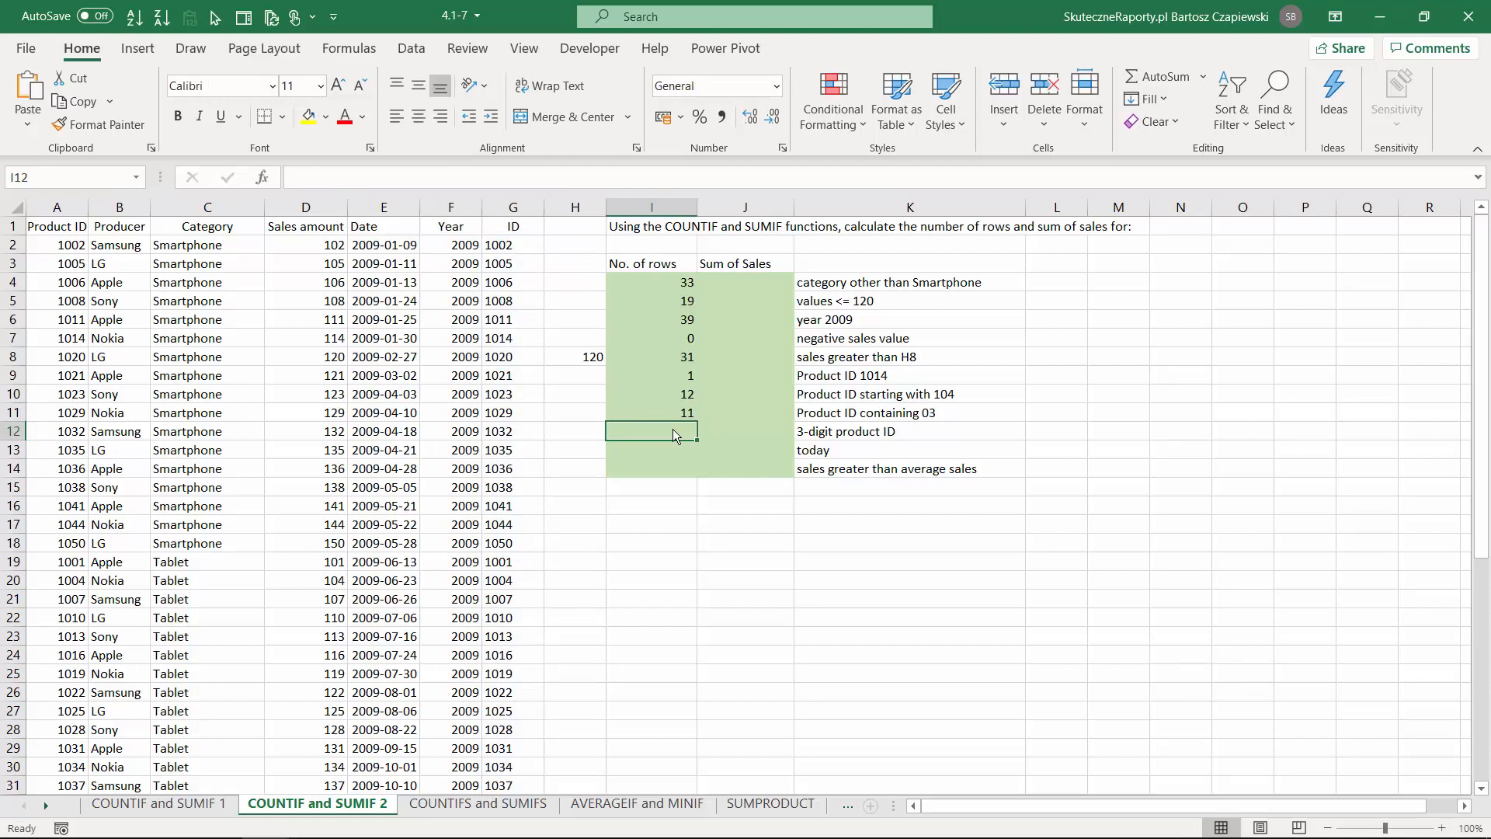
Enter =COUNTIF(G2:G51;"???") in I12 to count the 3-digit product IDs.
type("=")
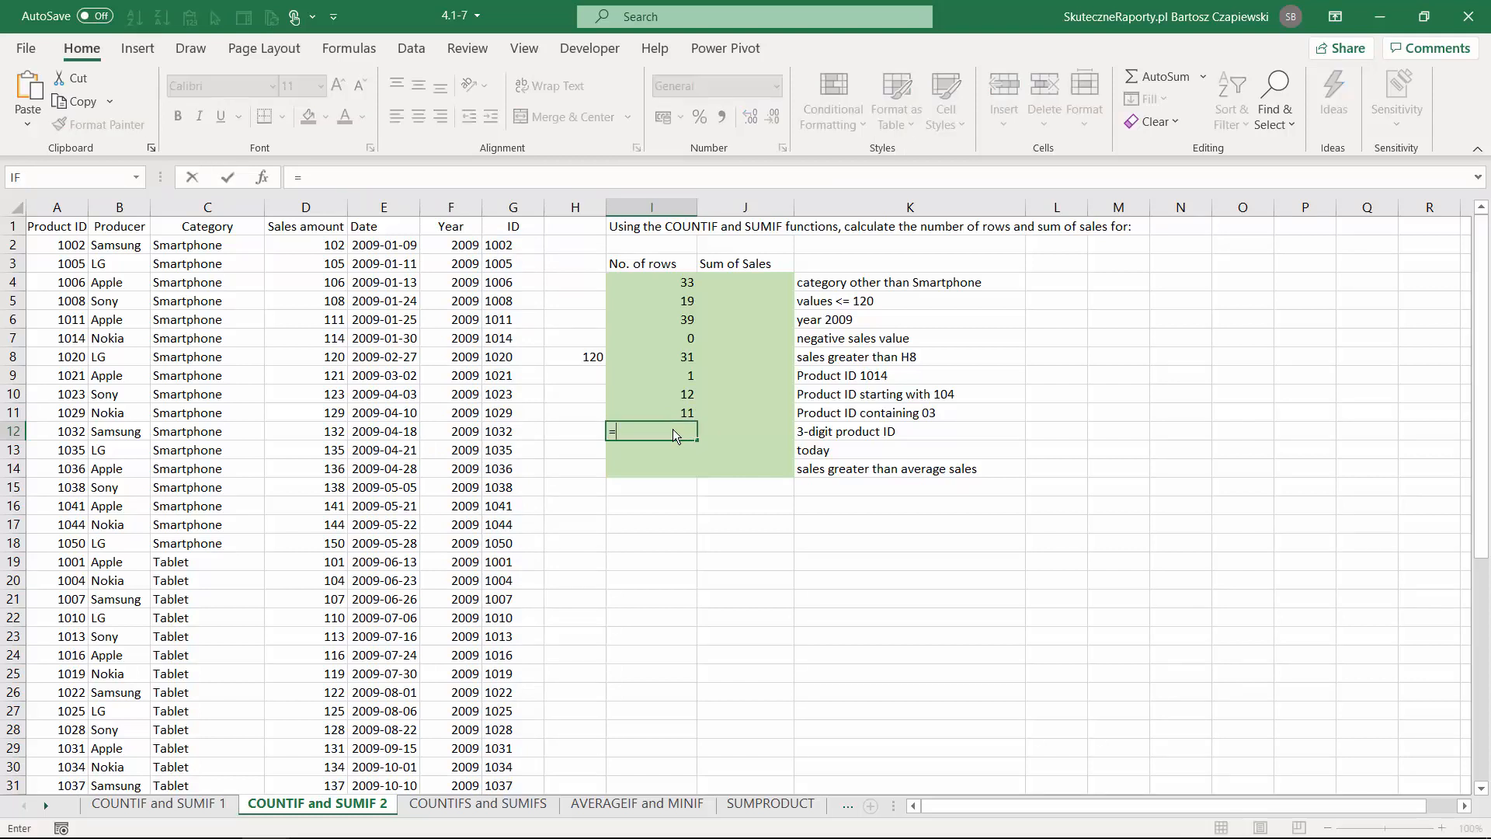
type("cpun")
key("BackSpace")
key("BackSpace")
key("BackSpace")
type("ountif")
key("Tab")
left_click(504, 247)
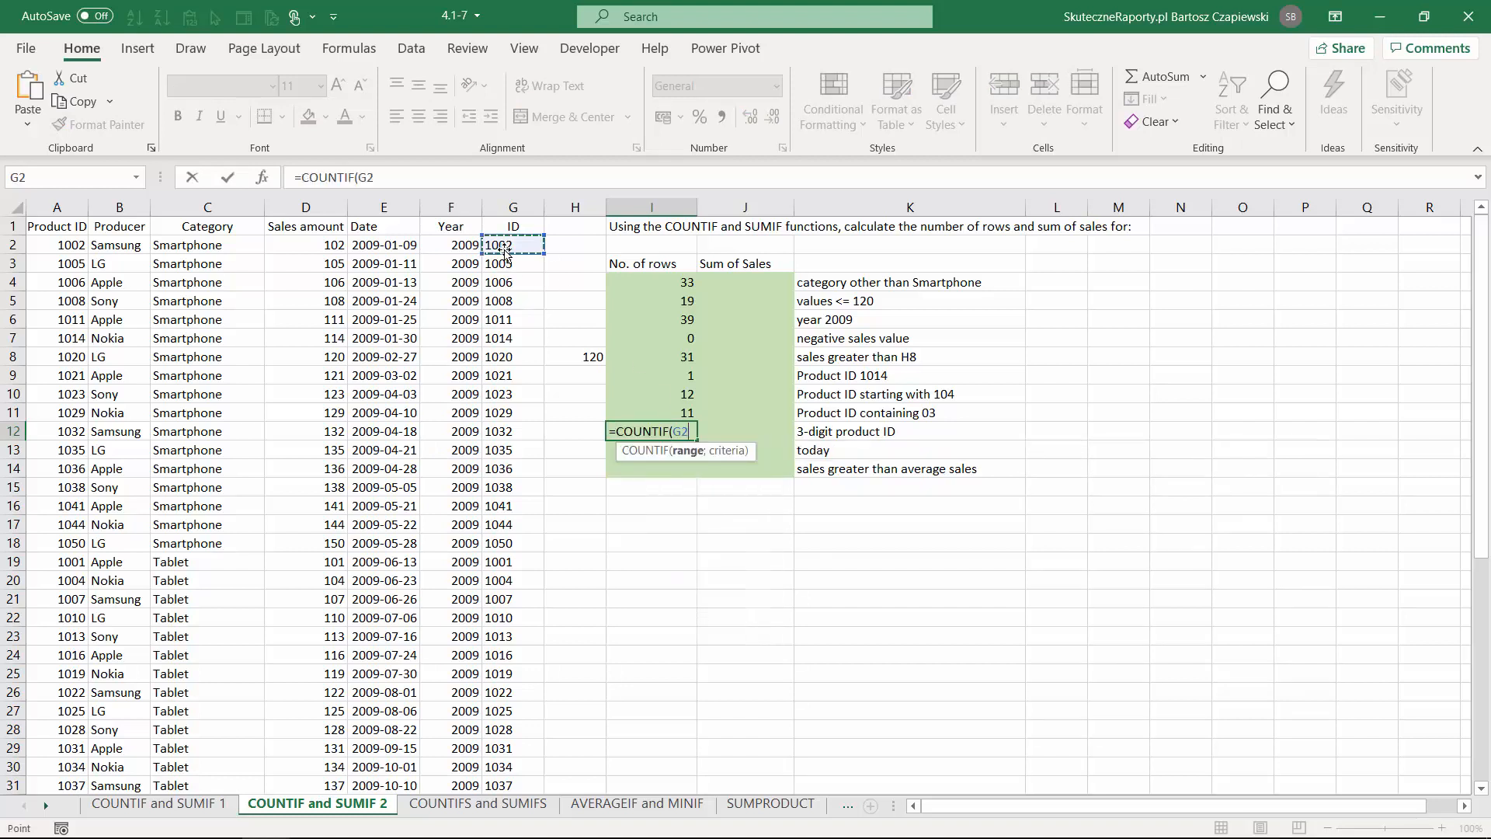
key("ctrl+shift+Down")
type(";")
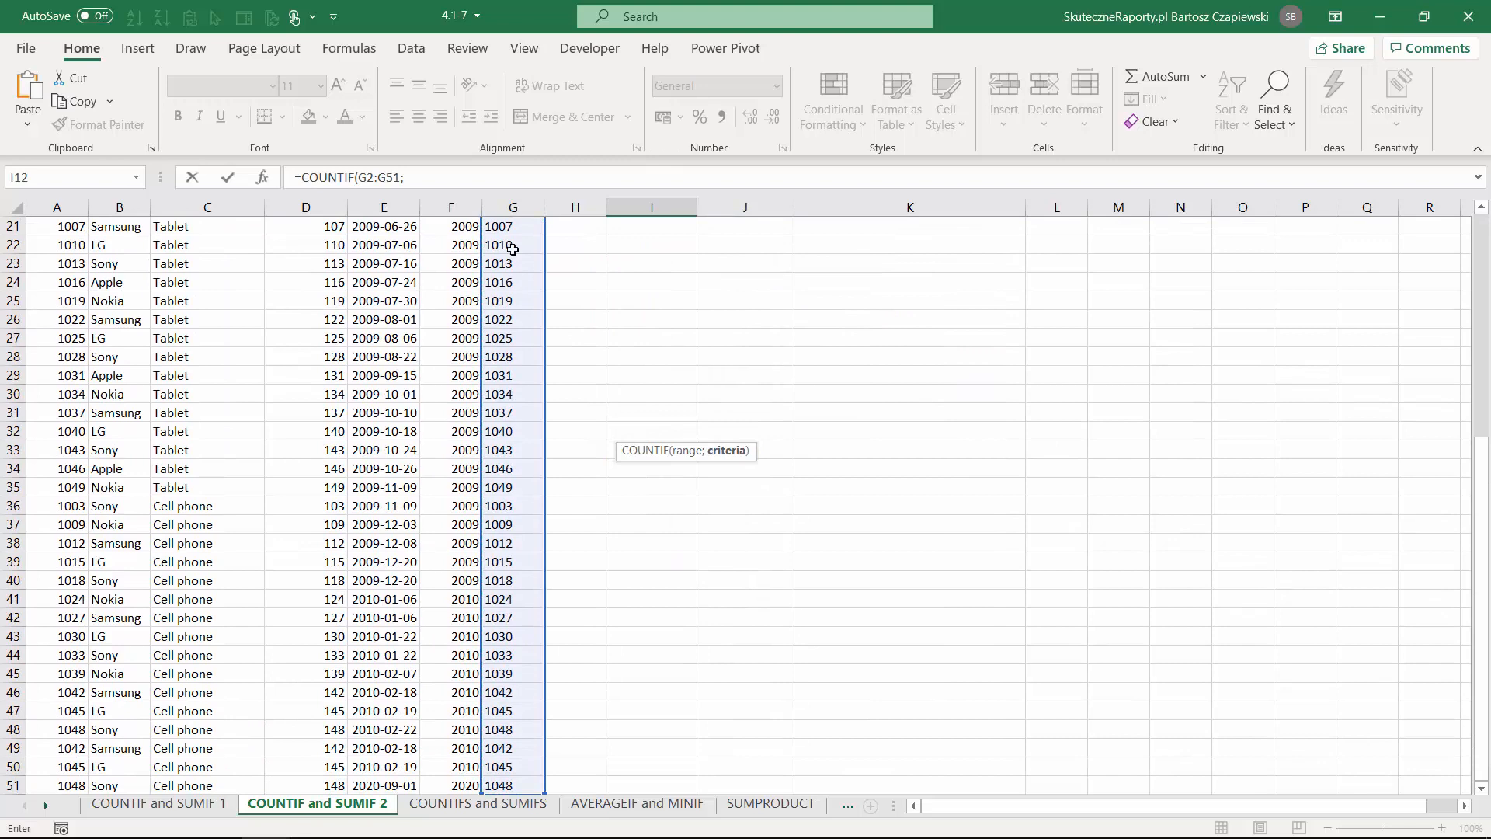
scroll(633, 247, "up", 6)
type("\"")
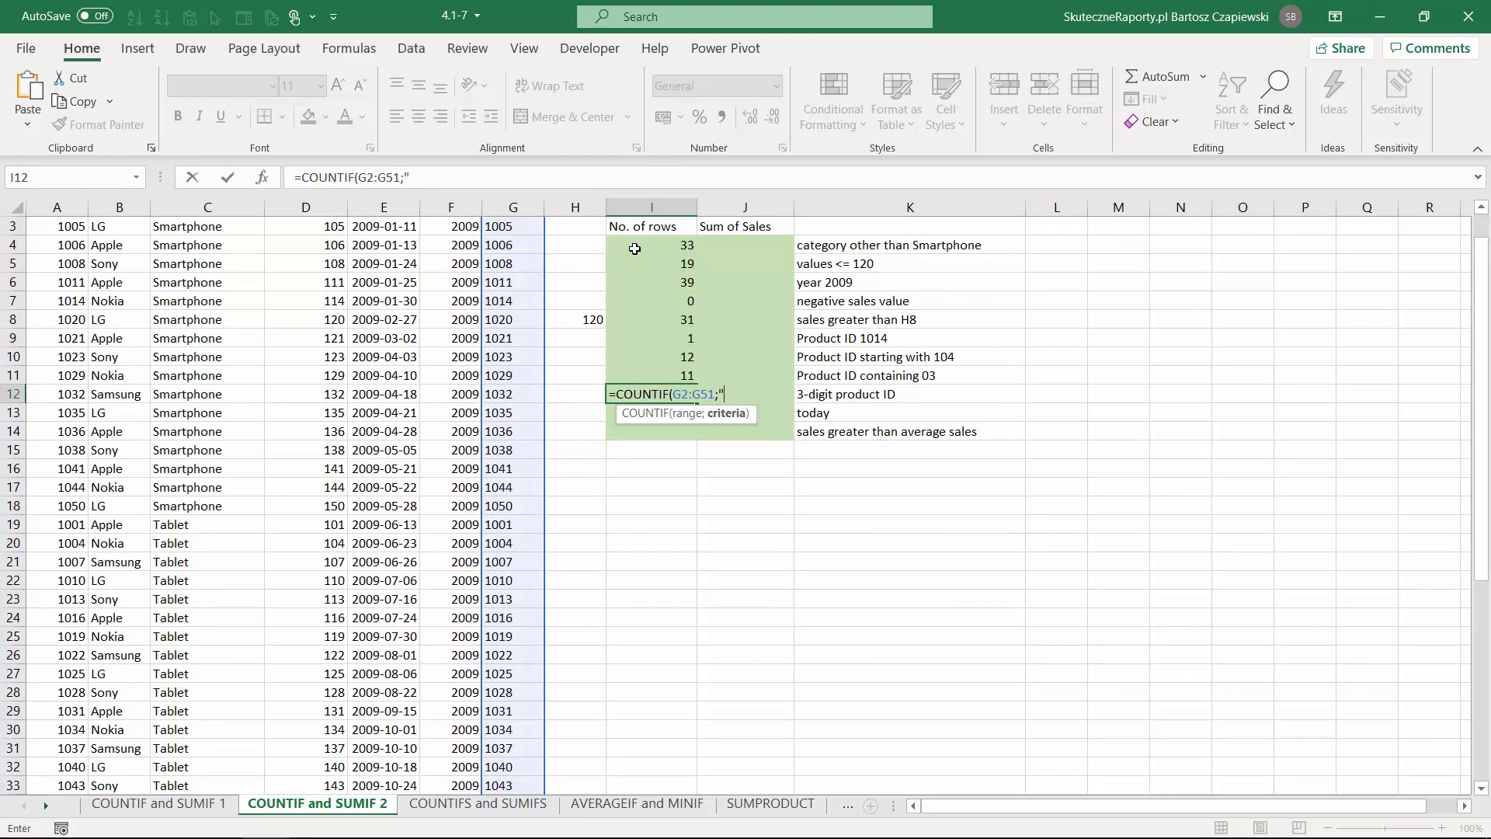
type("???\"")
key("Return")
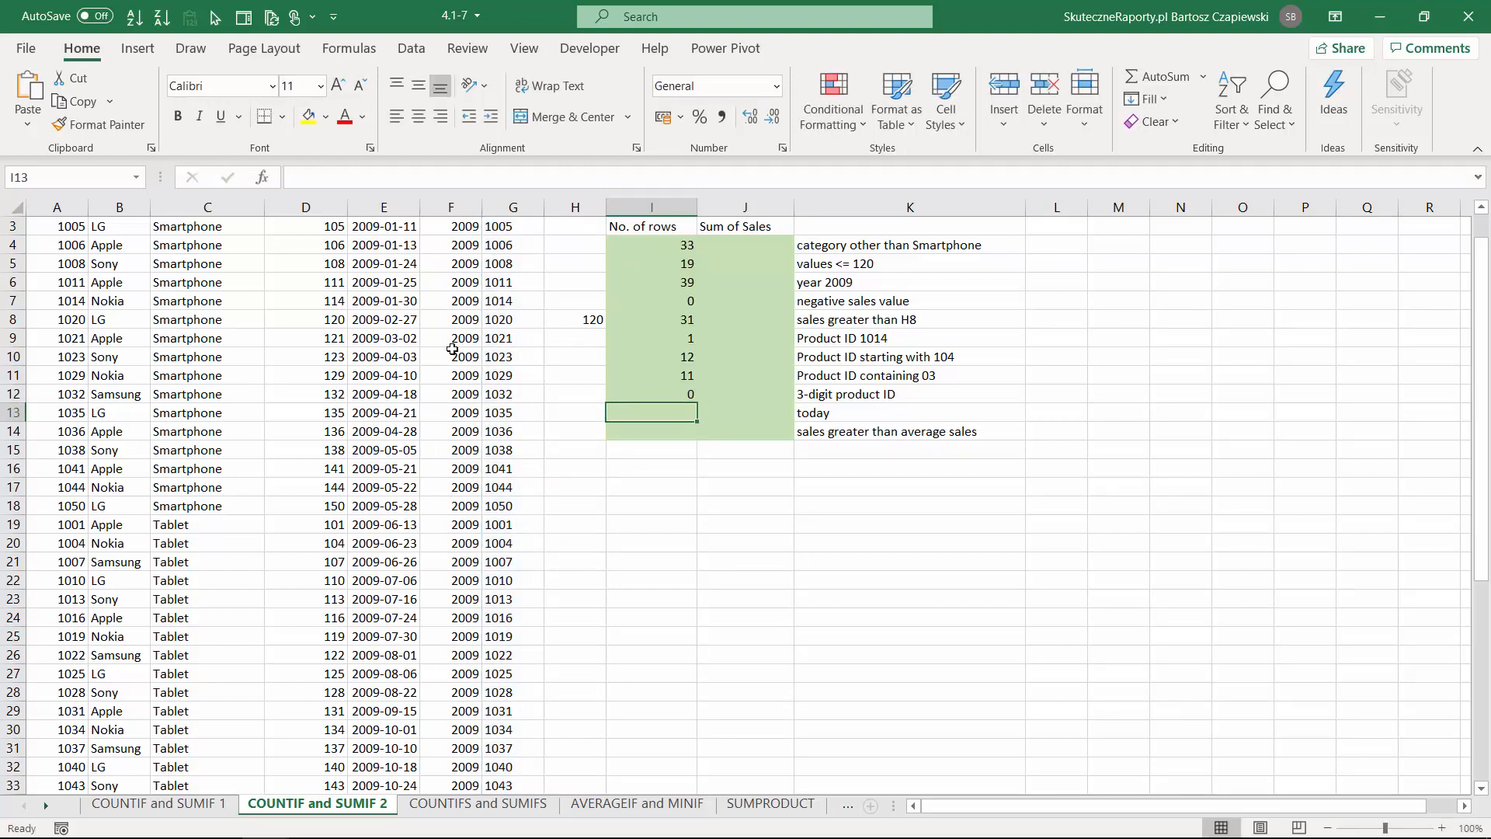
Test the 3-digit count by setting the product ID in A9 to 102, and undo the change.
left_click(72, 339)
type("102")
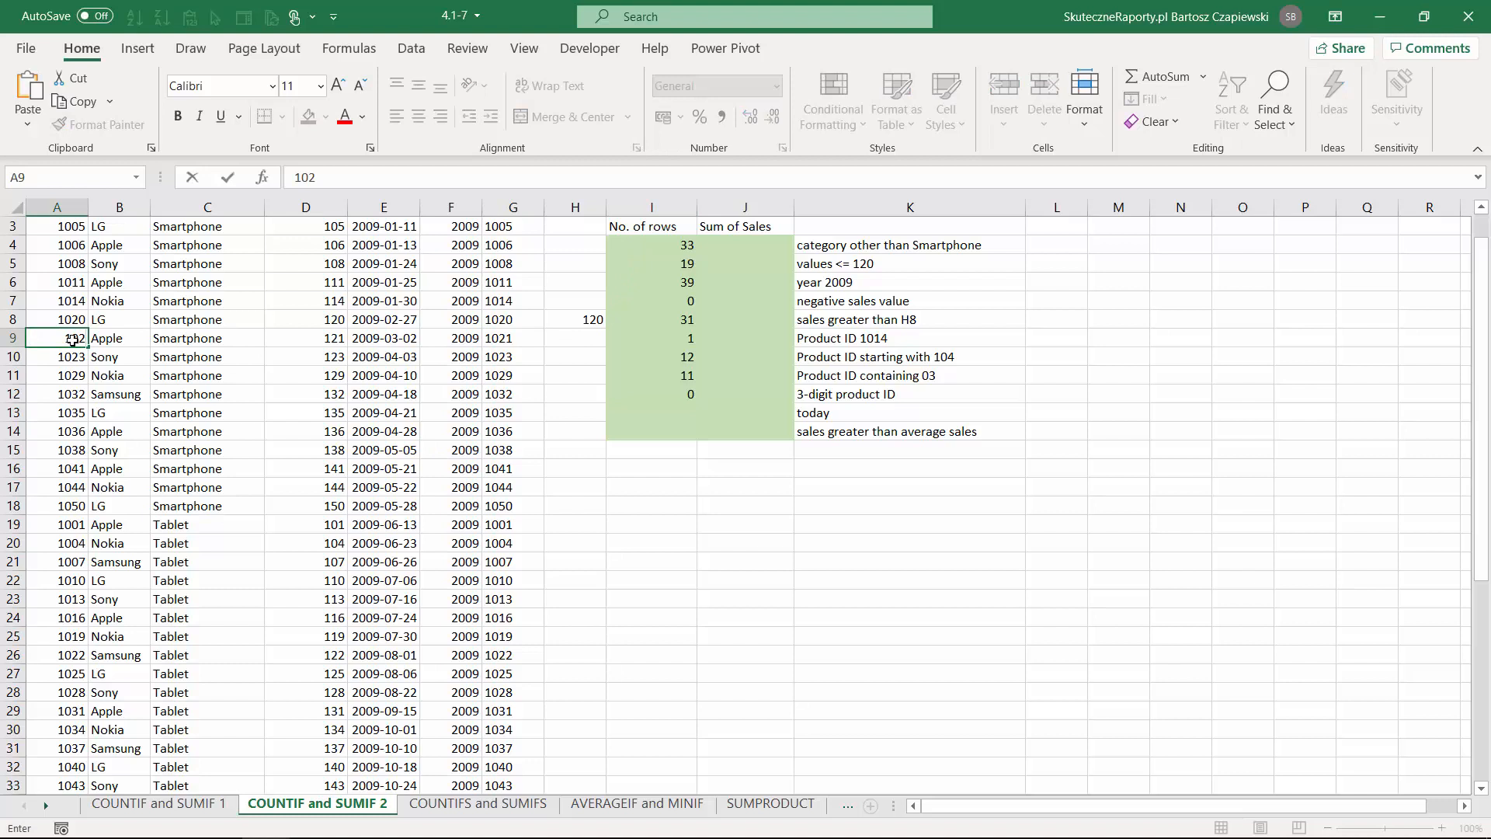
key("Return")
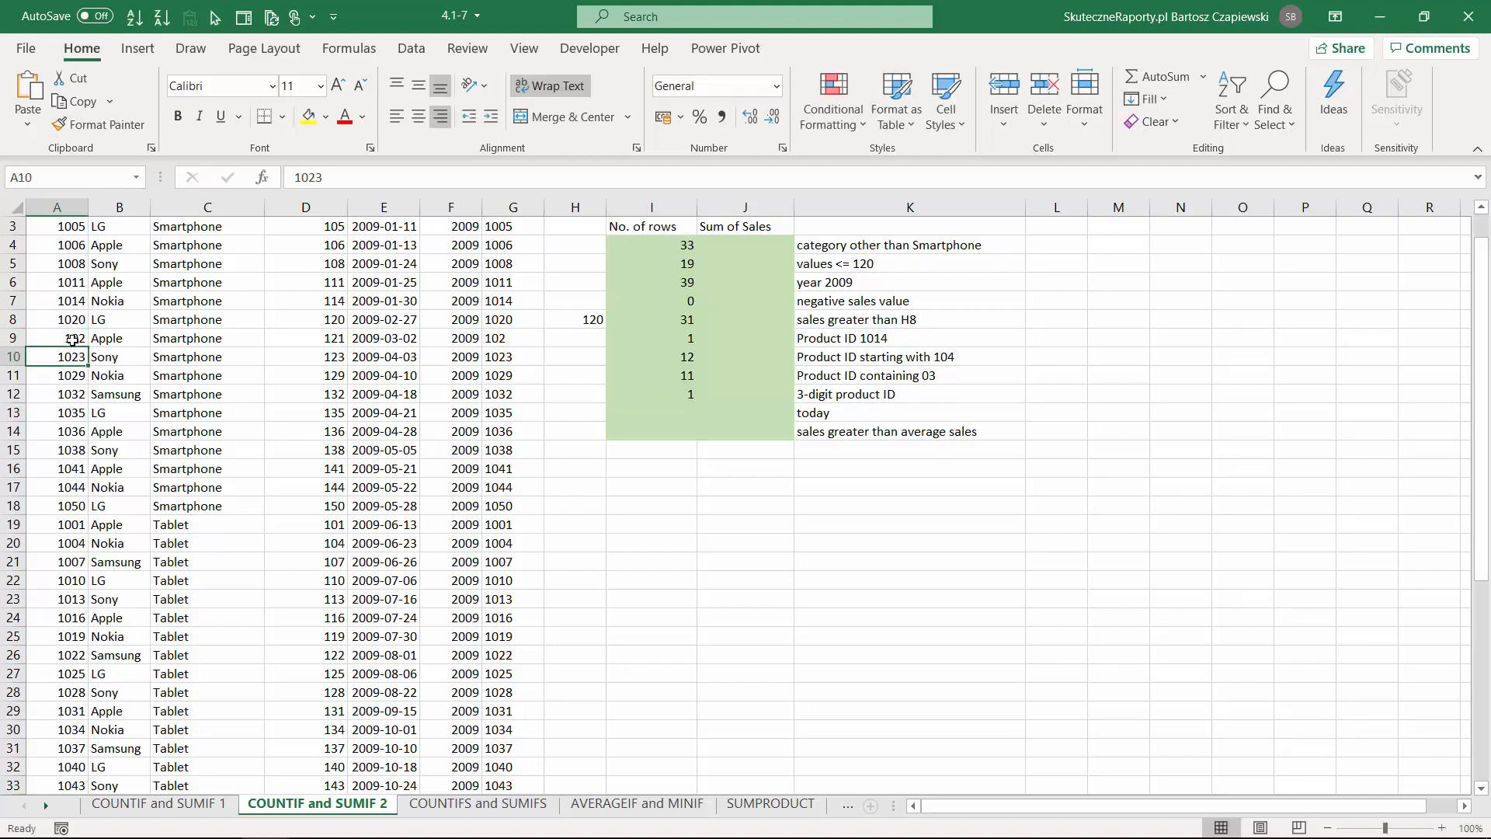
key("ctrl+z")
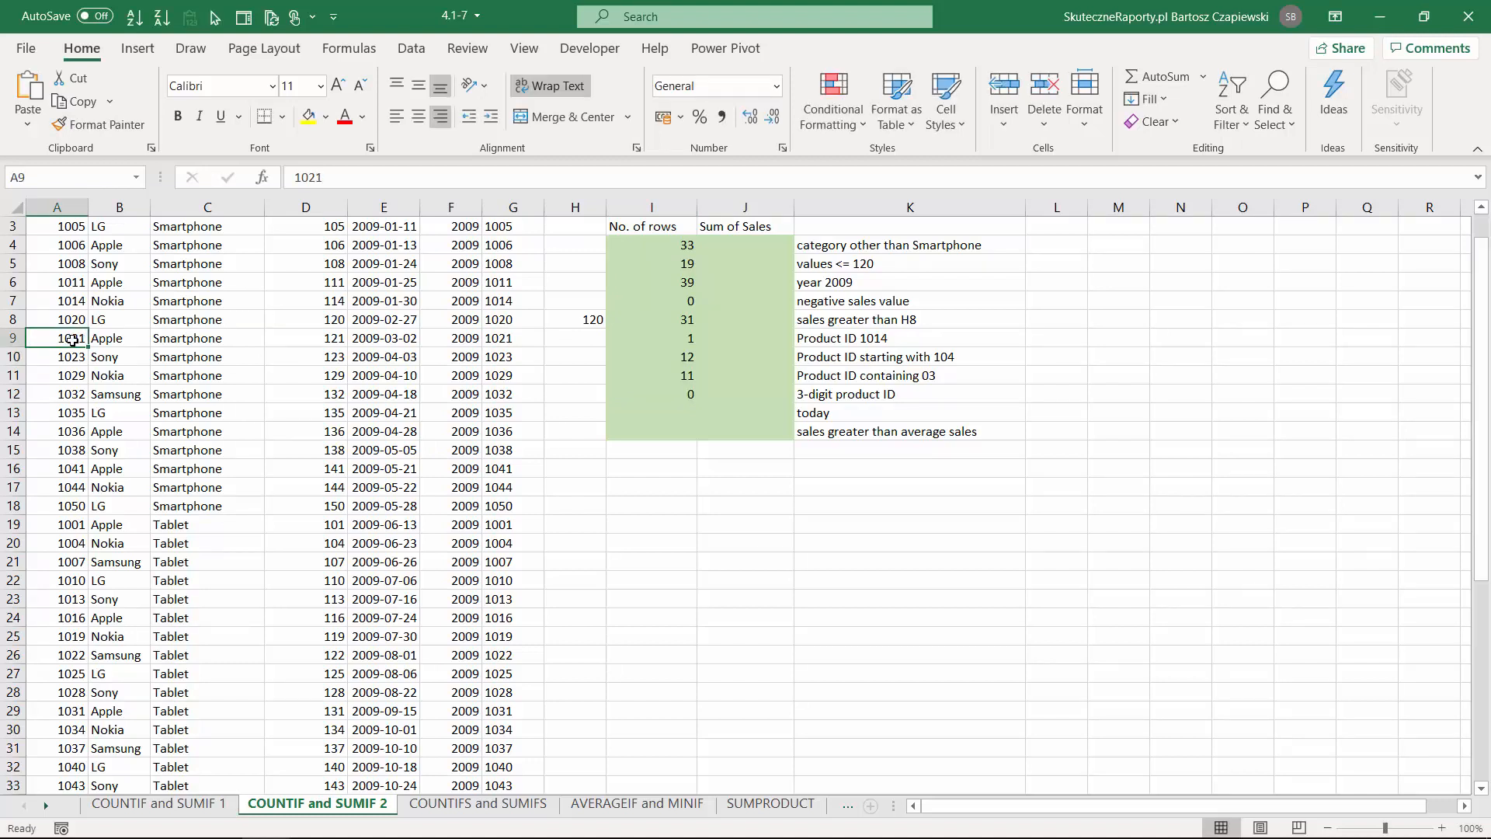
Enter =COUNTIF(E2:E51;TODAY()) in I13 to count the rows dated today.
left_click(660, 413)
scroll(673, 469, "up", 1)
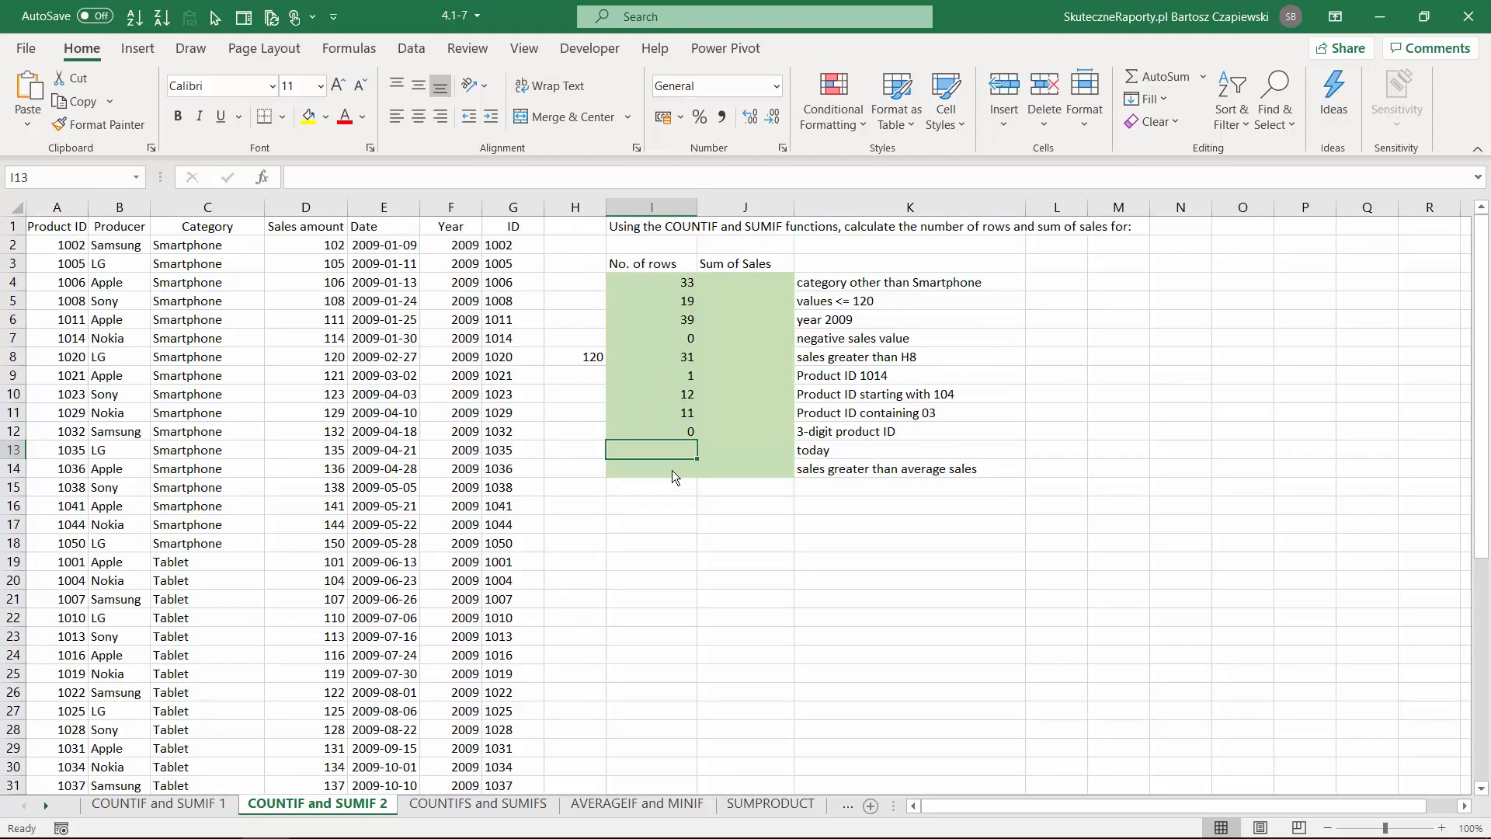
type("=coun")
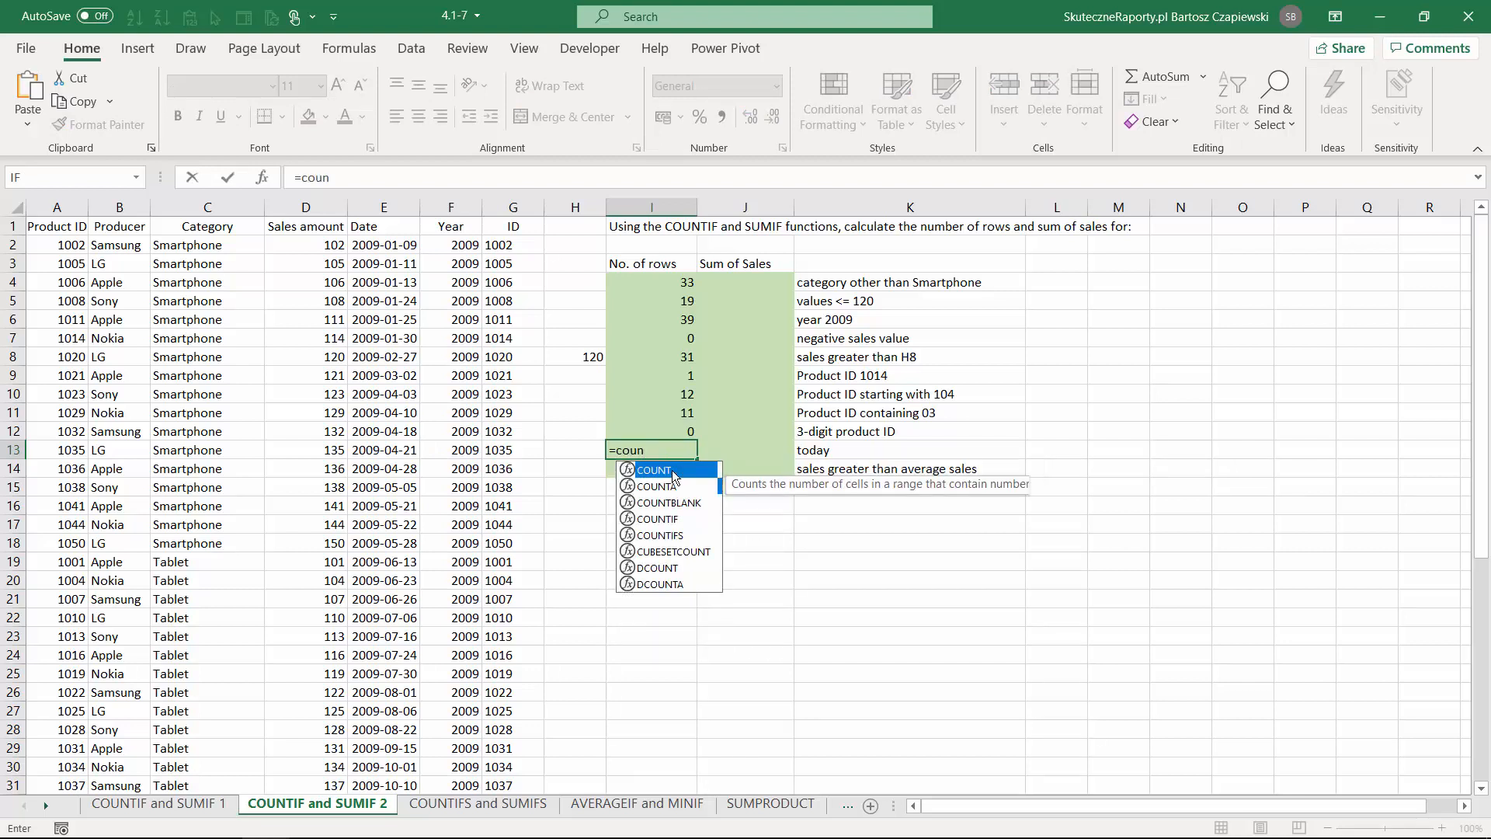
key("Down")
key("Down")
key("Down")
key("Tab")
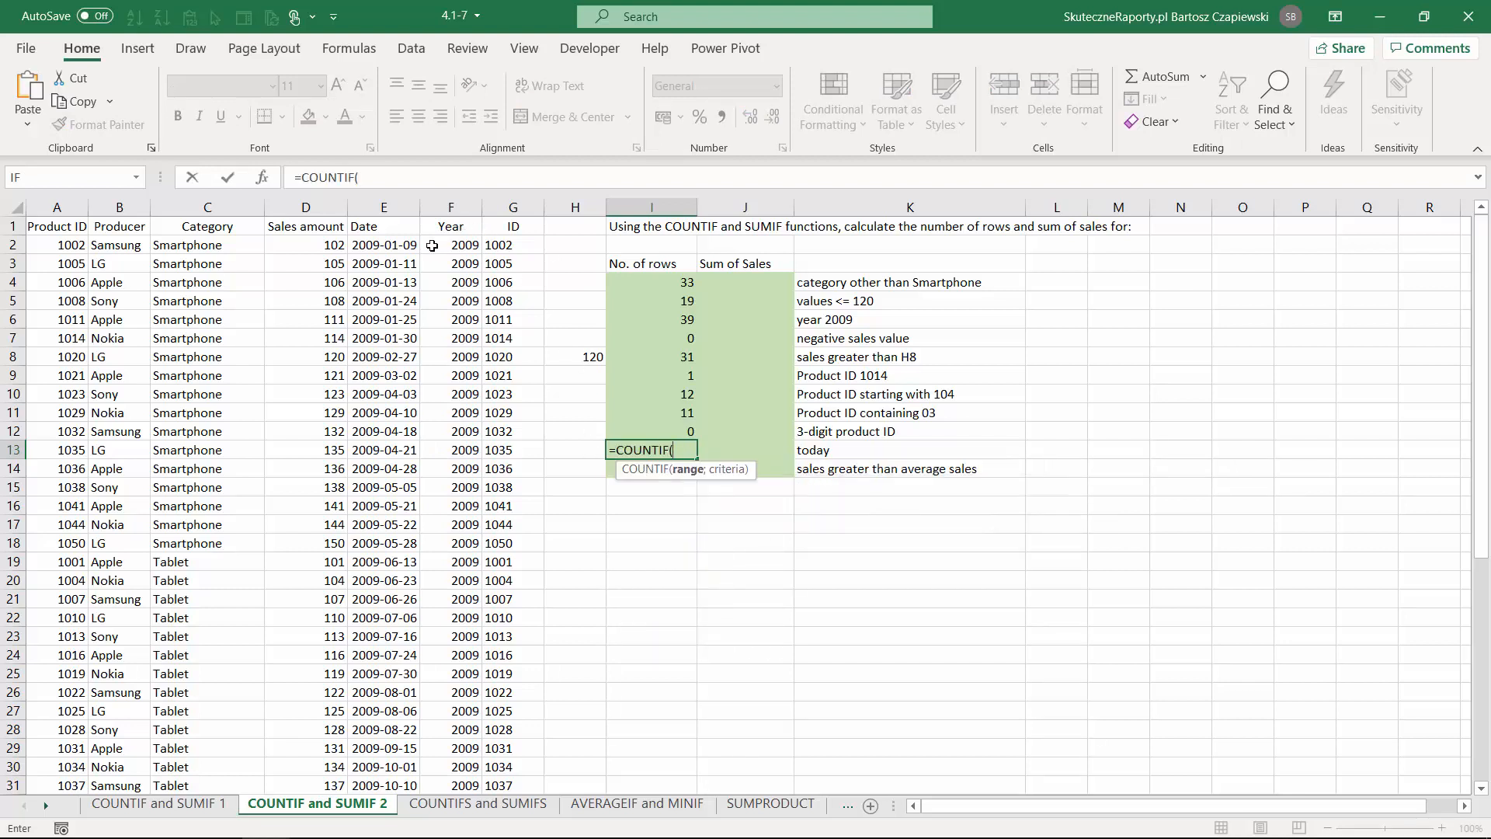
left_click(402, 247)
key("ctrl+shift+Down")
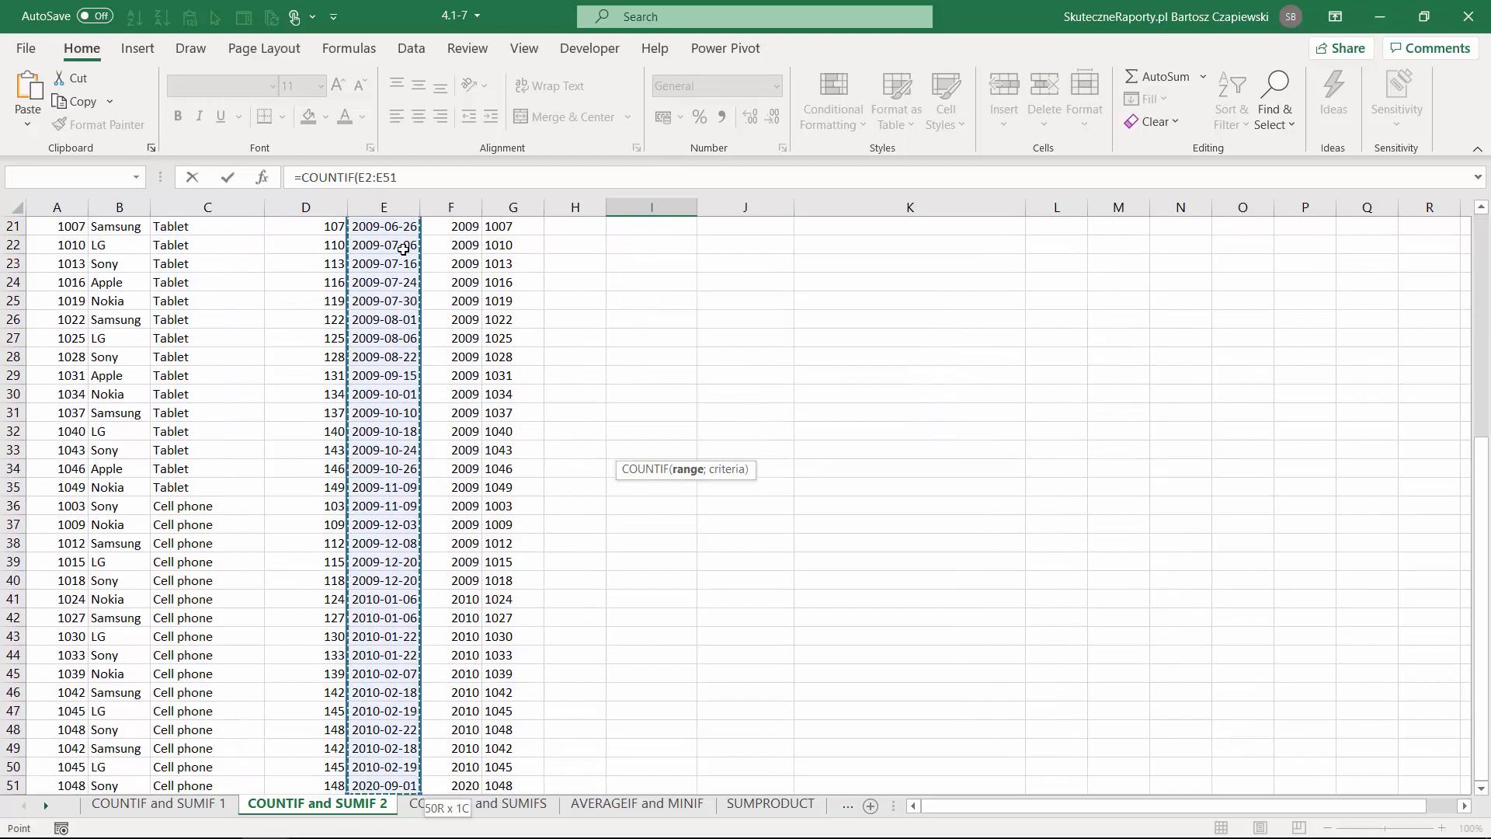
type(";toda")
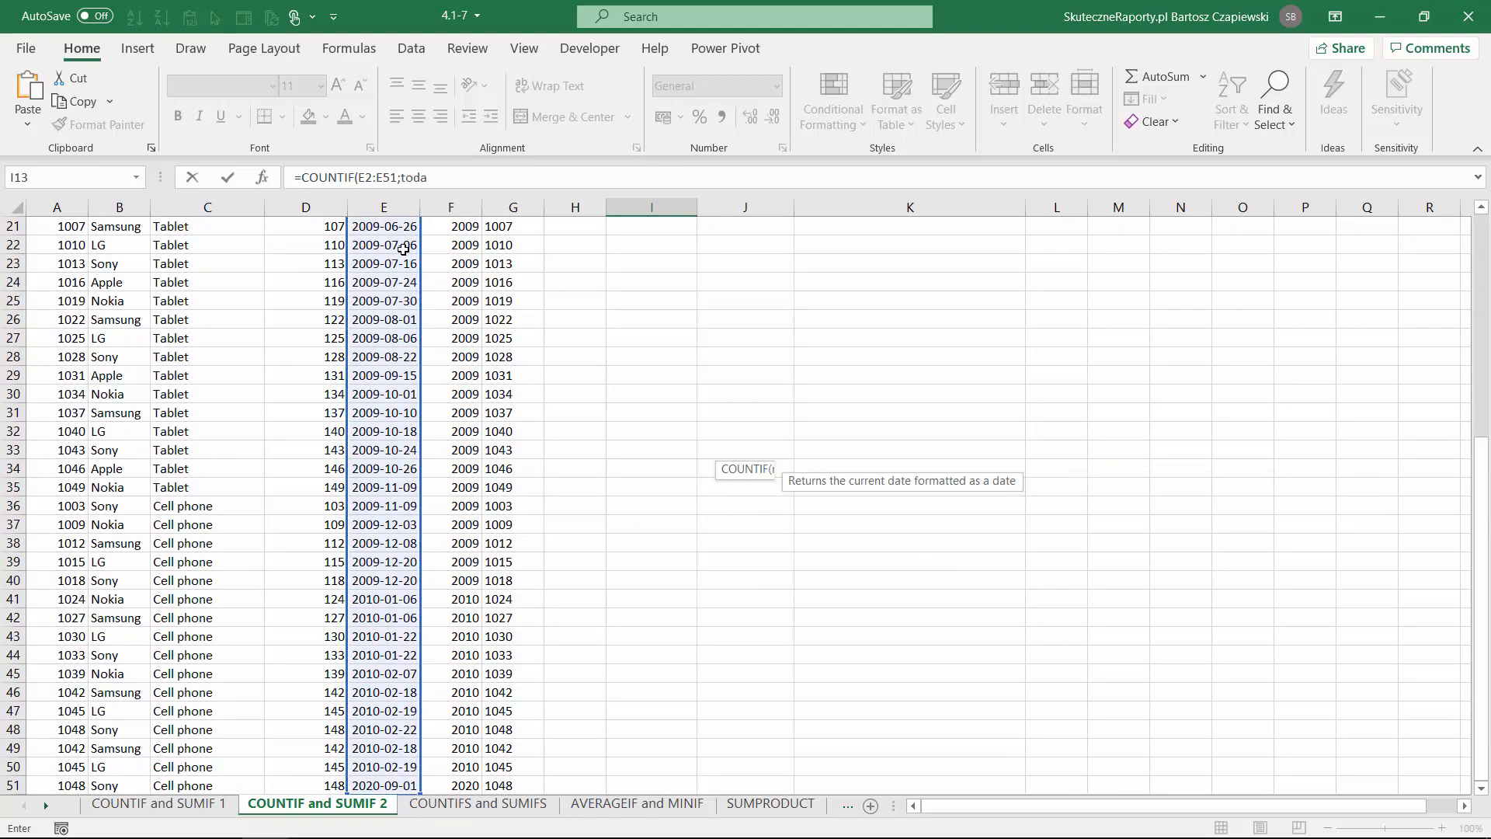
key("Tab")
type(")")
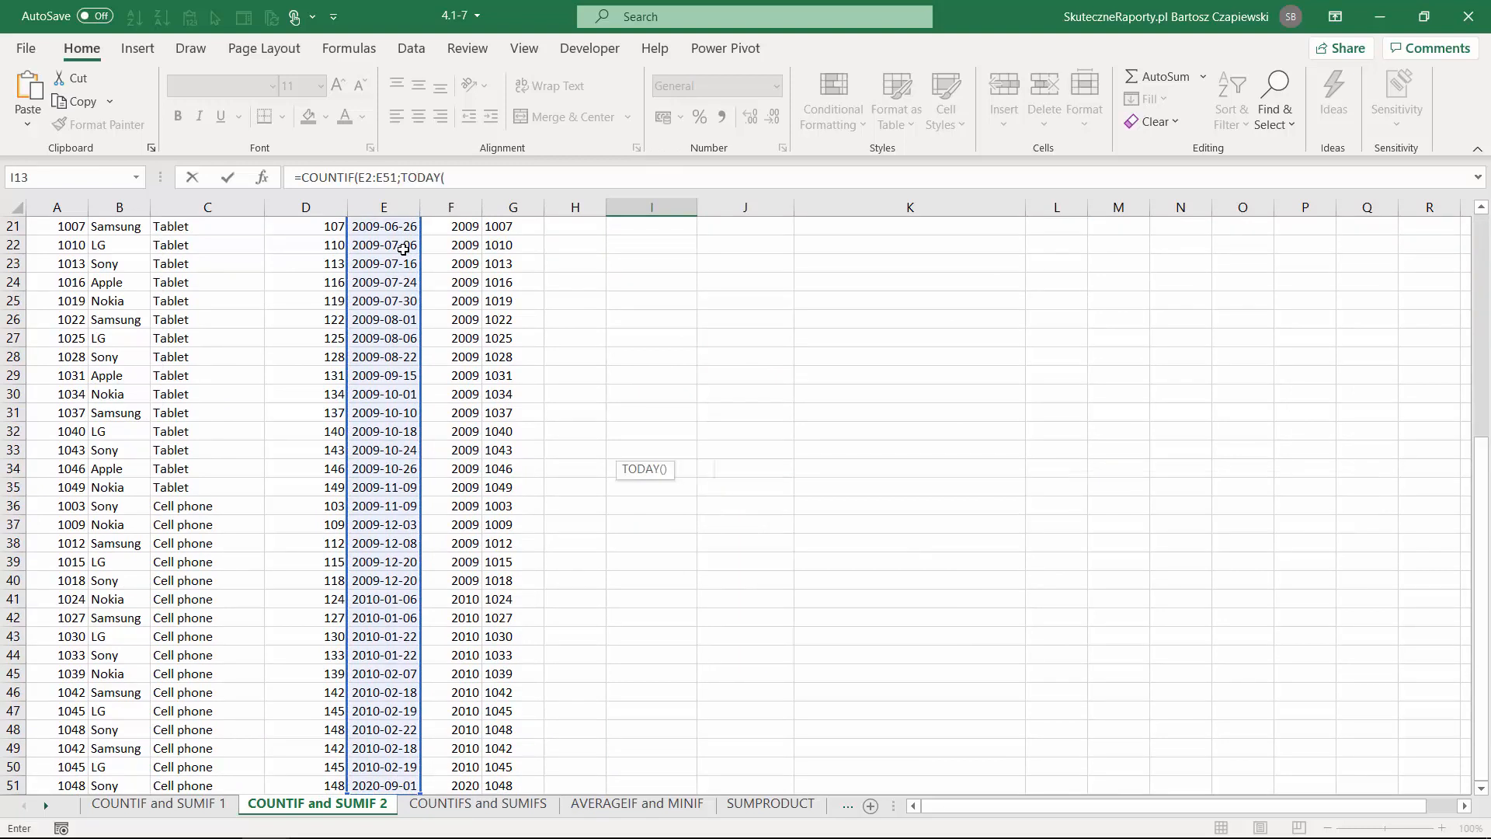
type(")")
key("Return")
scroll(410, 248, "up", 5)
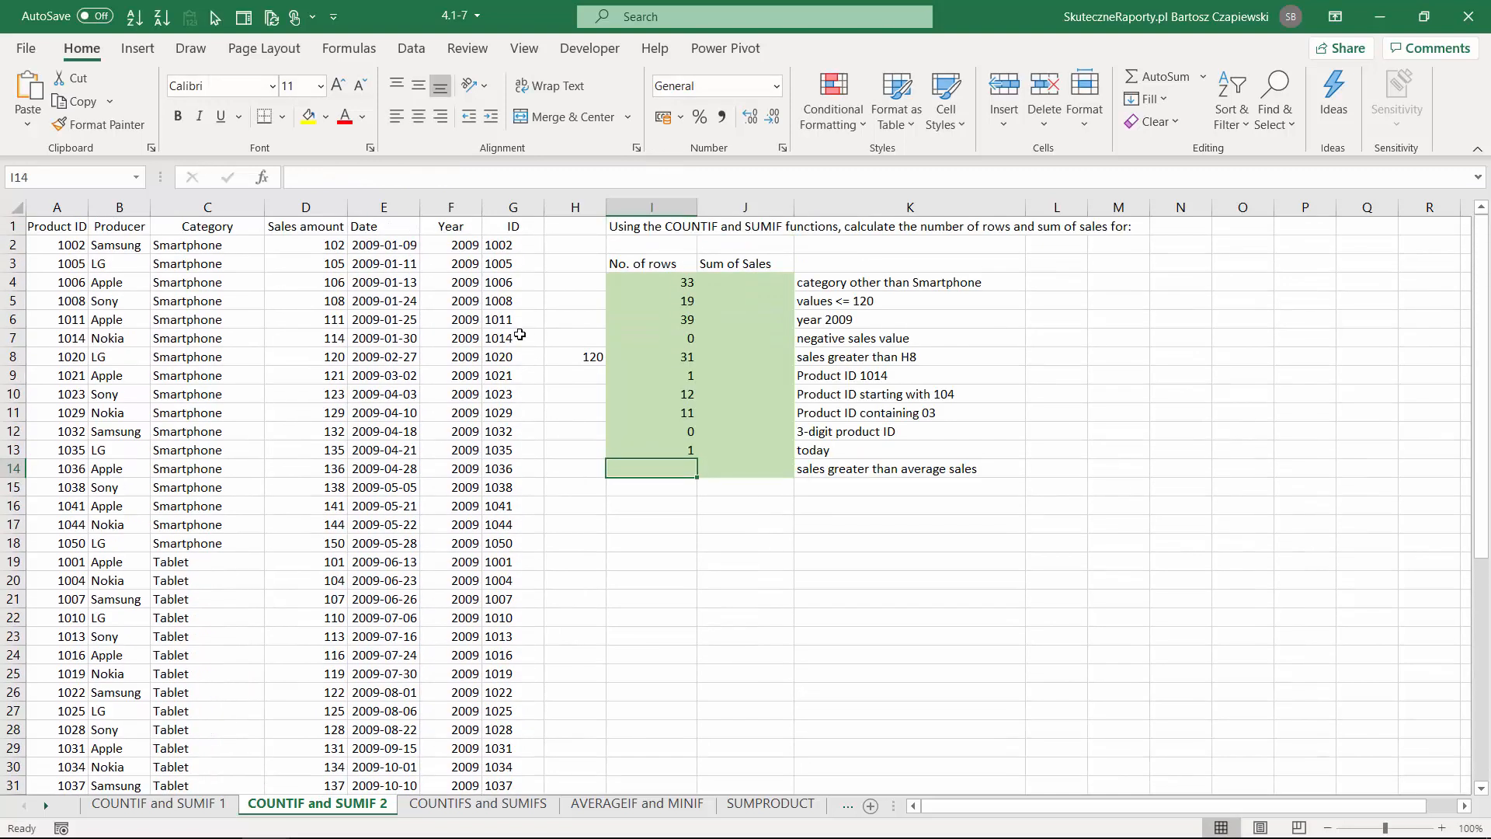
left_click(678, 450)
Enter =COUNTIF(D2:D51;">"&AVERAGE(D2:D51)) in I14 to count sales greater than the average.
left_click(674, 467)
type("=coun")
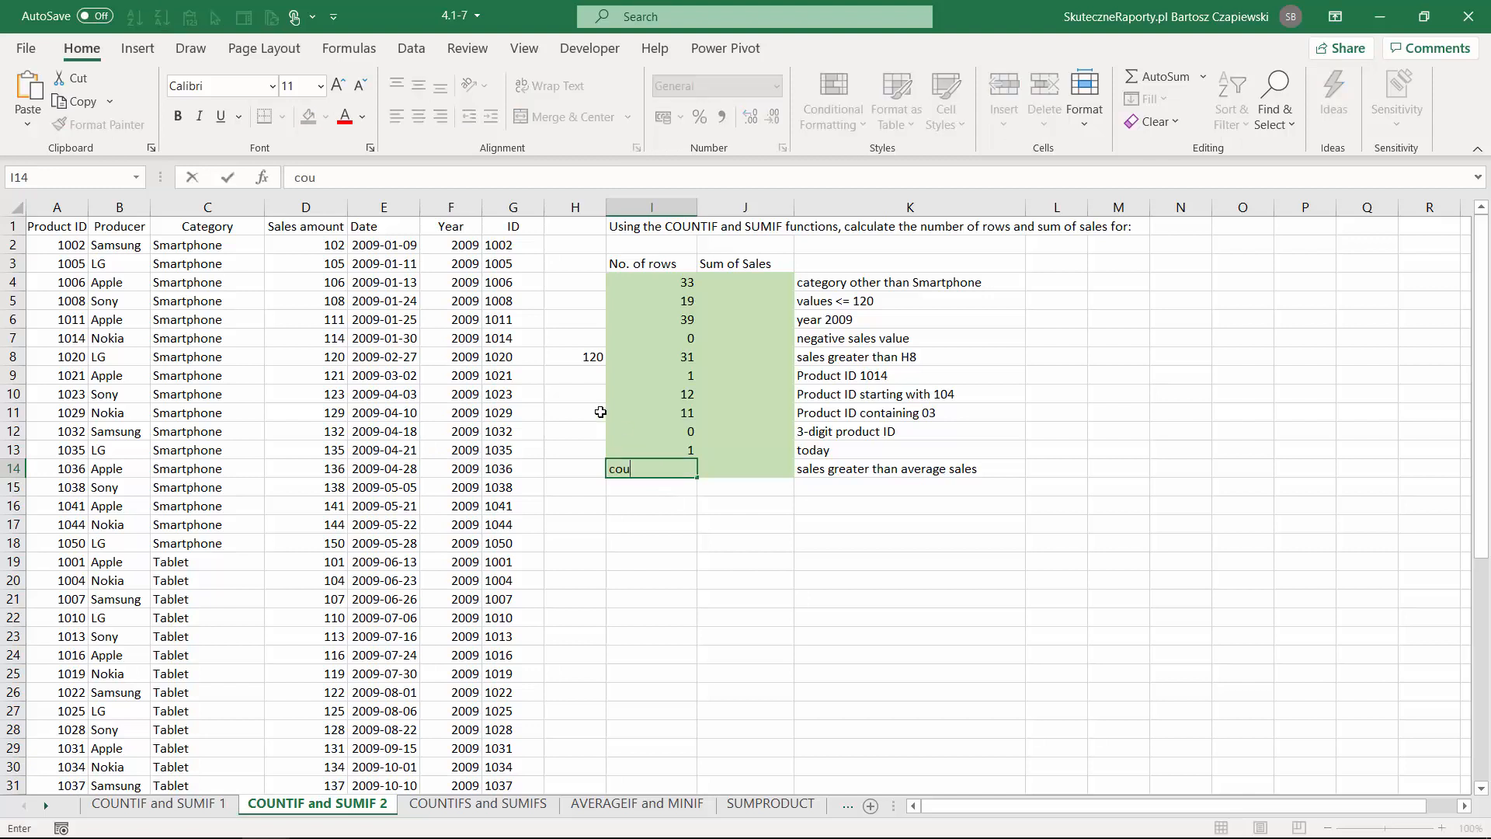
key("Escape")
type("=coun")
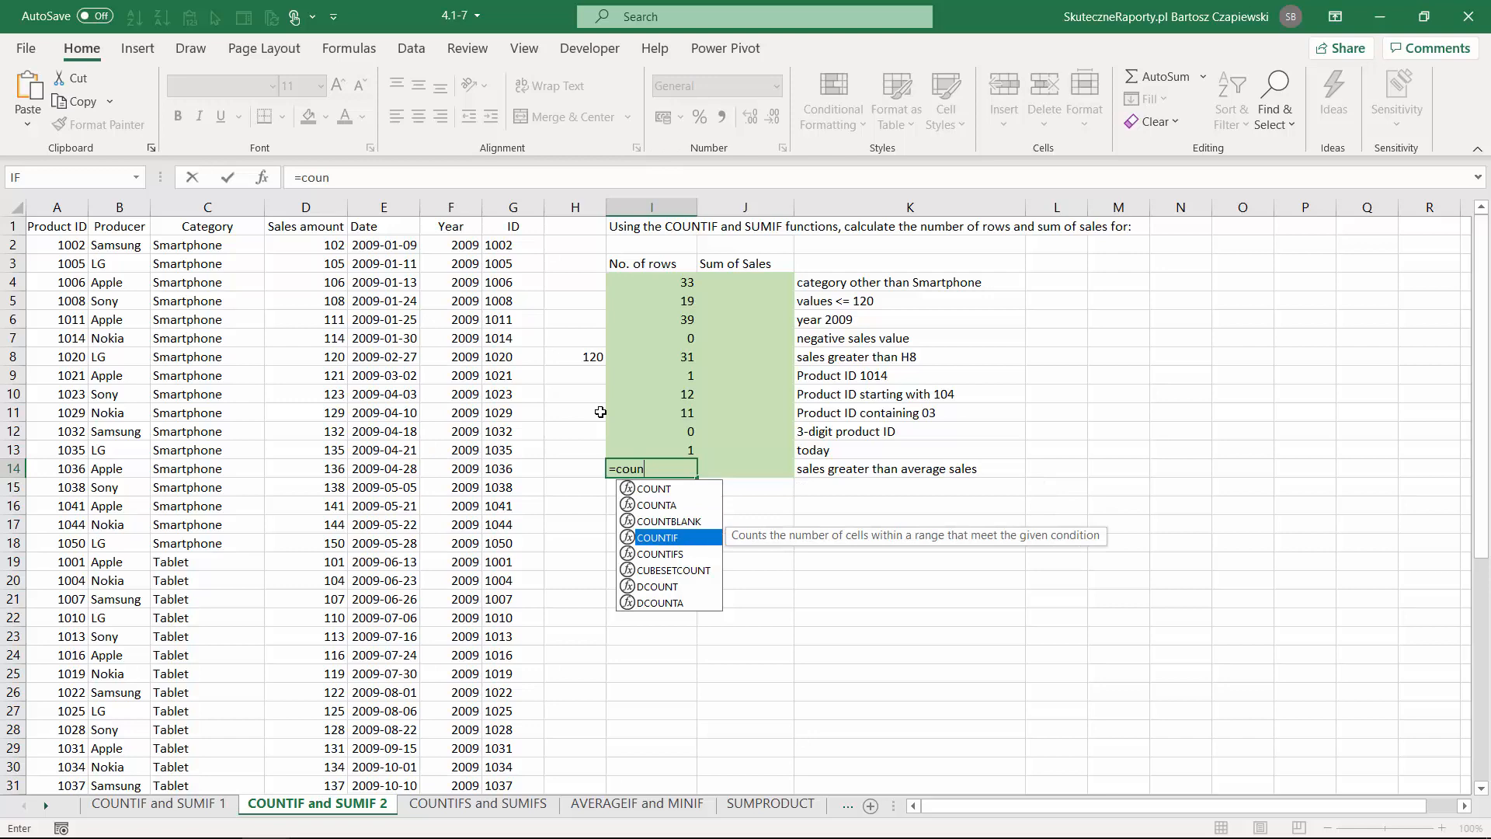
key("Tab")
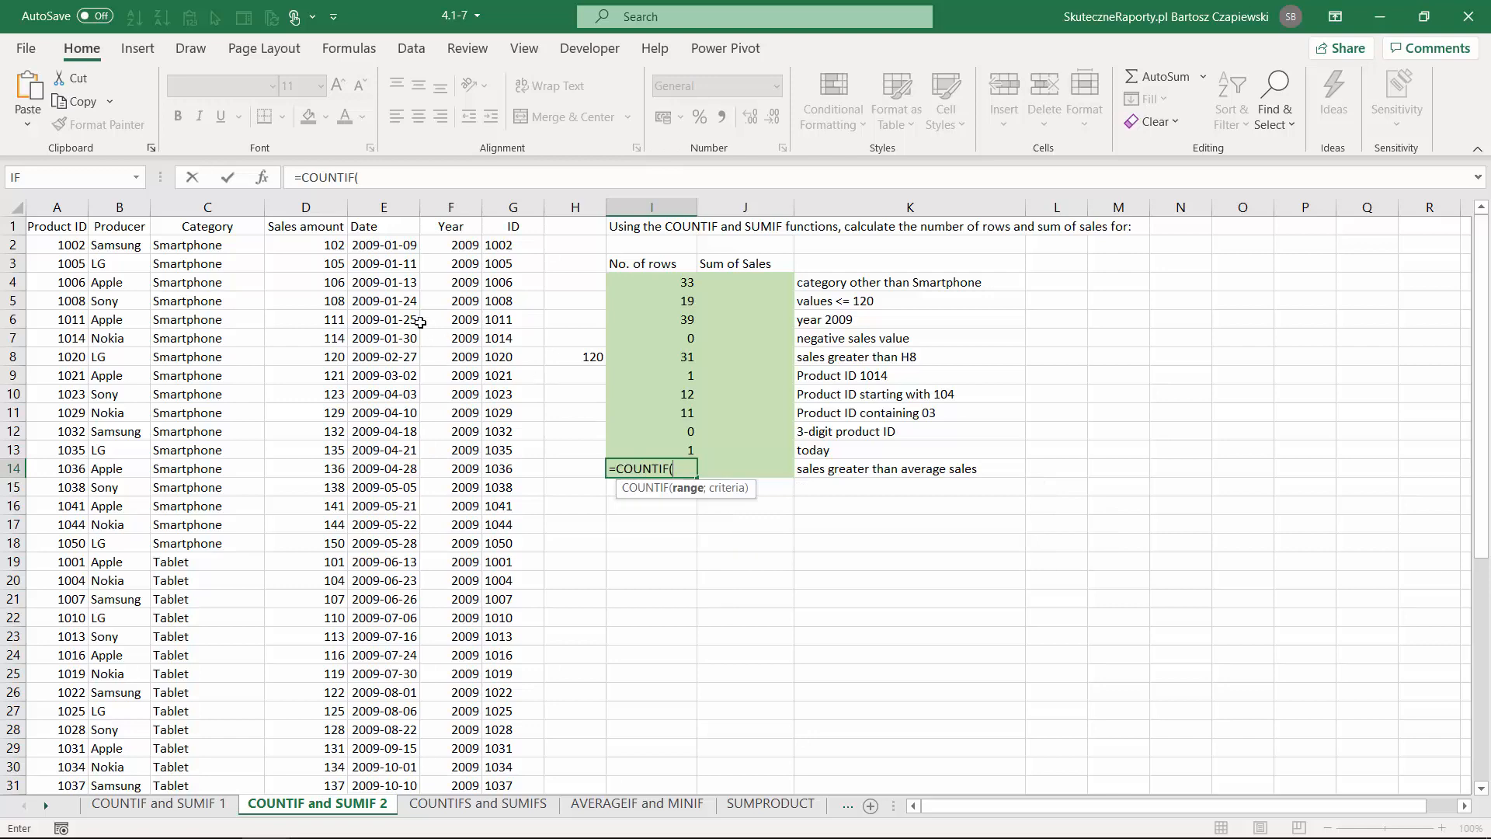
left_click(308, 244)
key("ctrl+shift+Down")
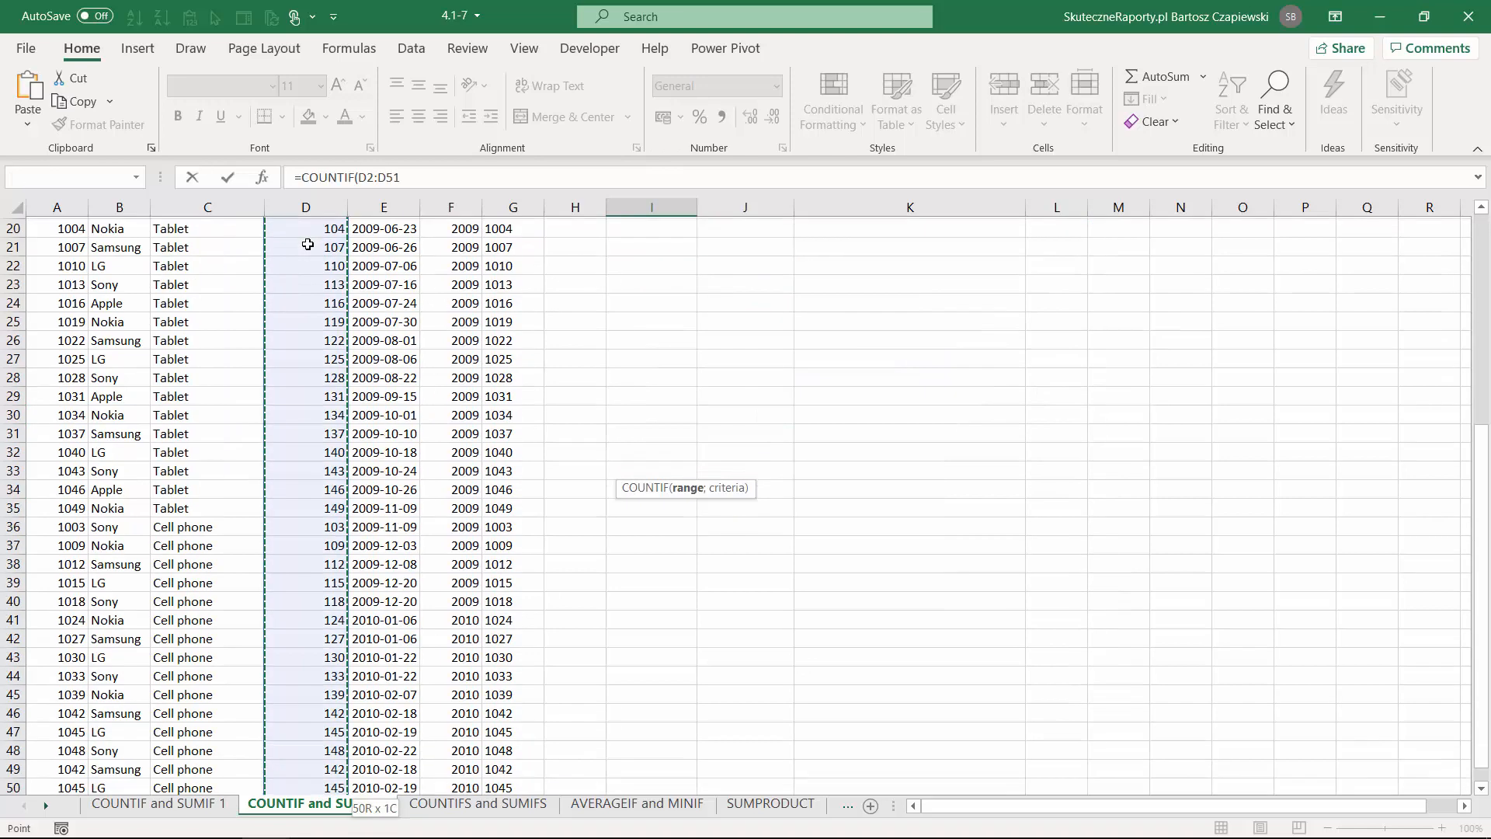
type(";\">")
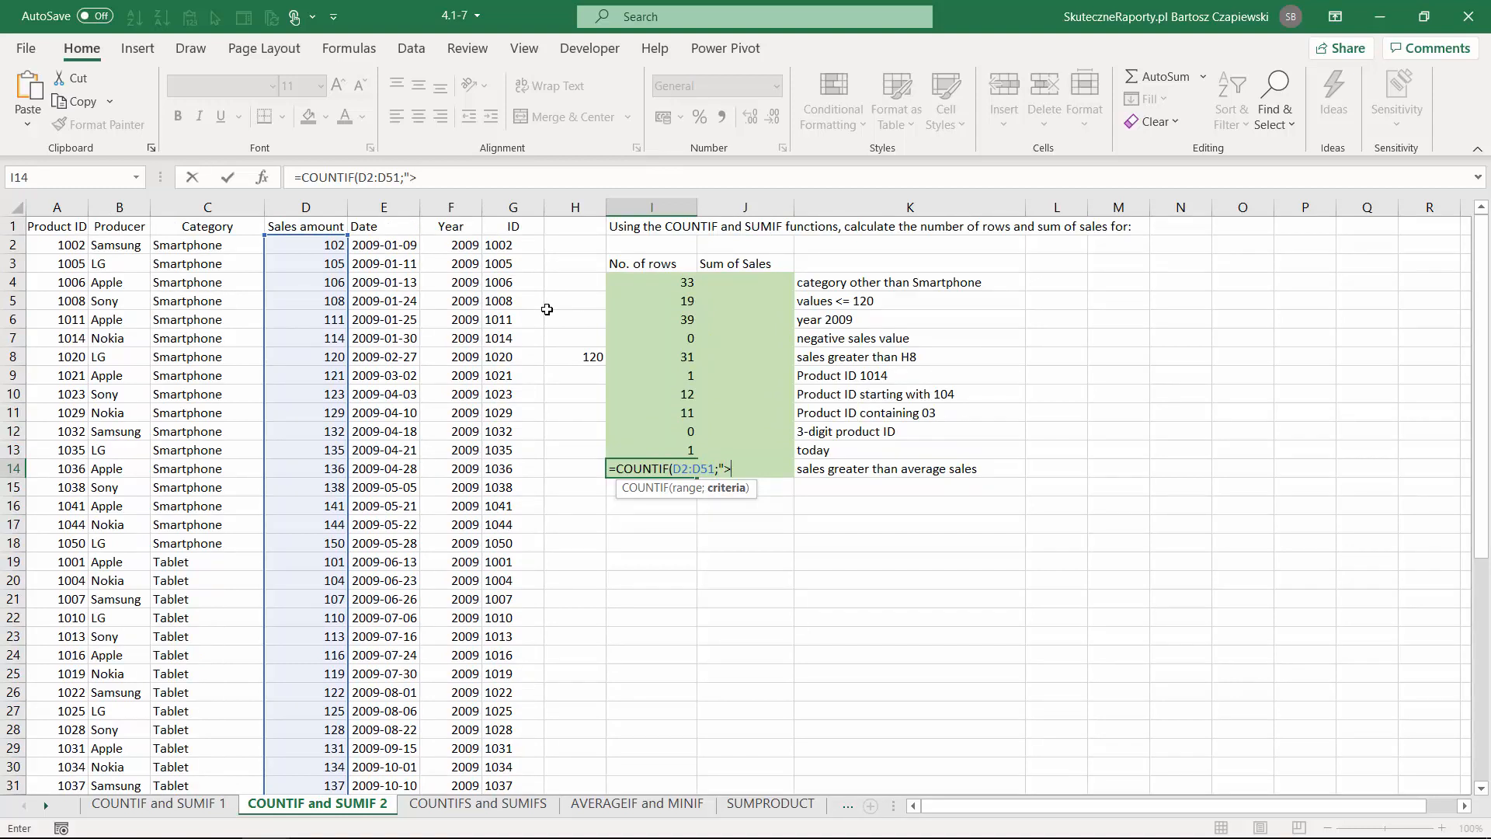
type("\"&av")
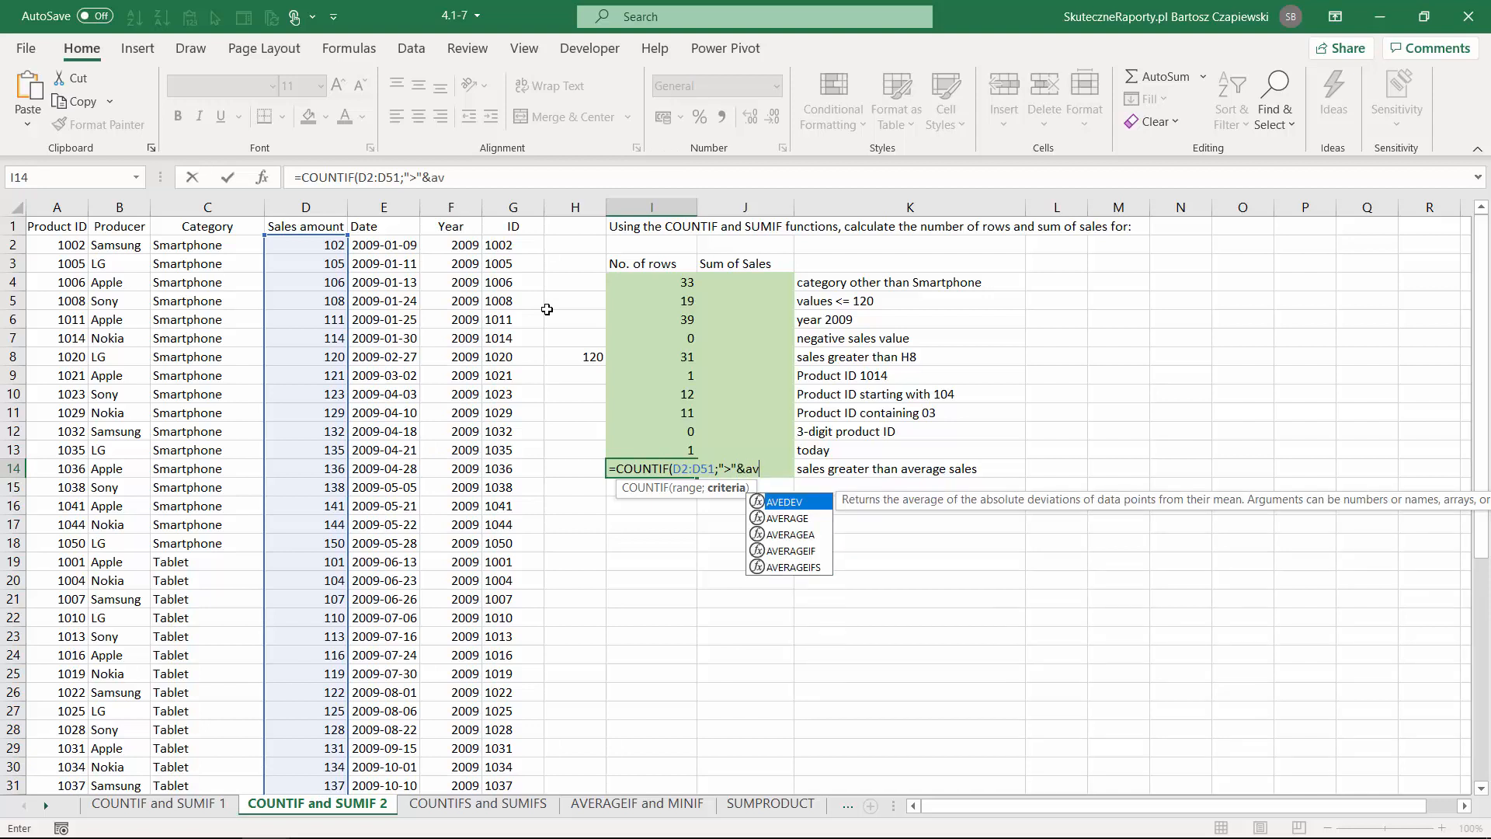
type("e")
key("Tab")
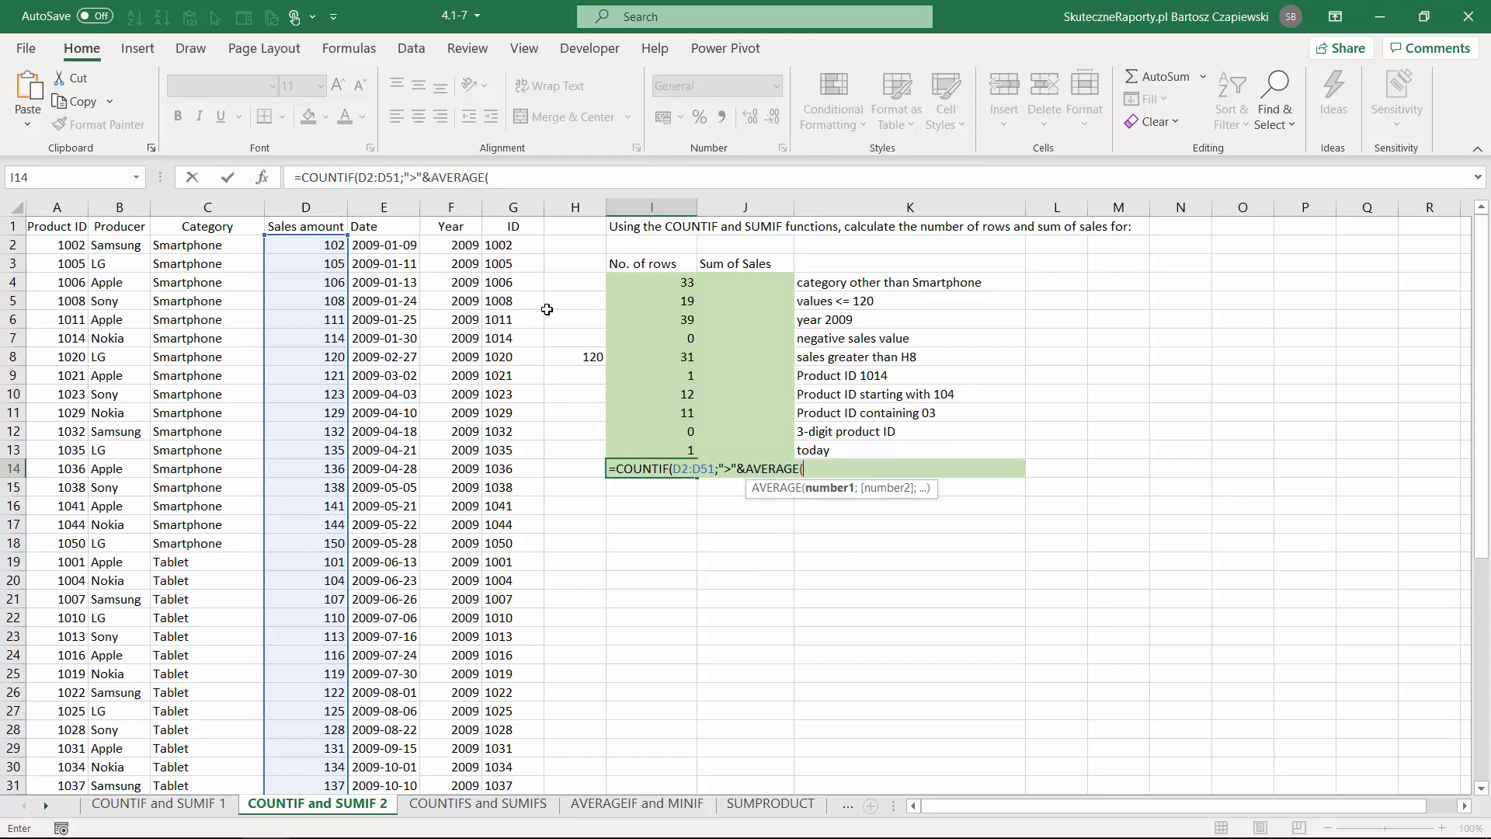
left_click(312, 243)
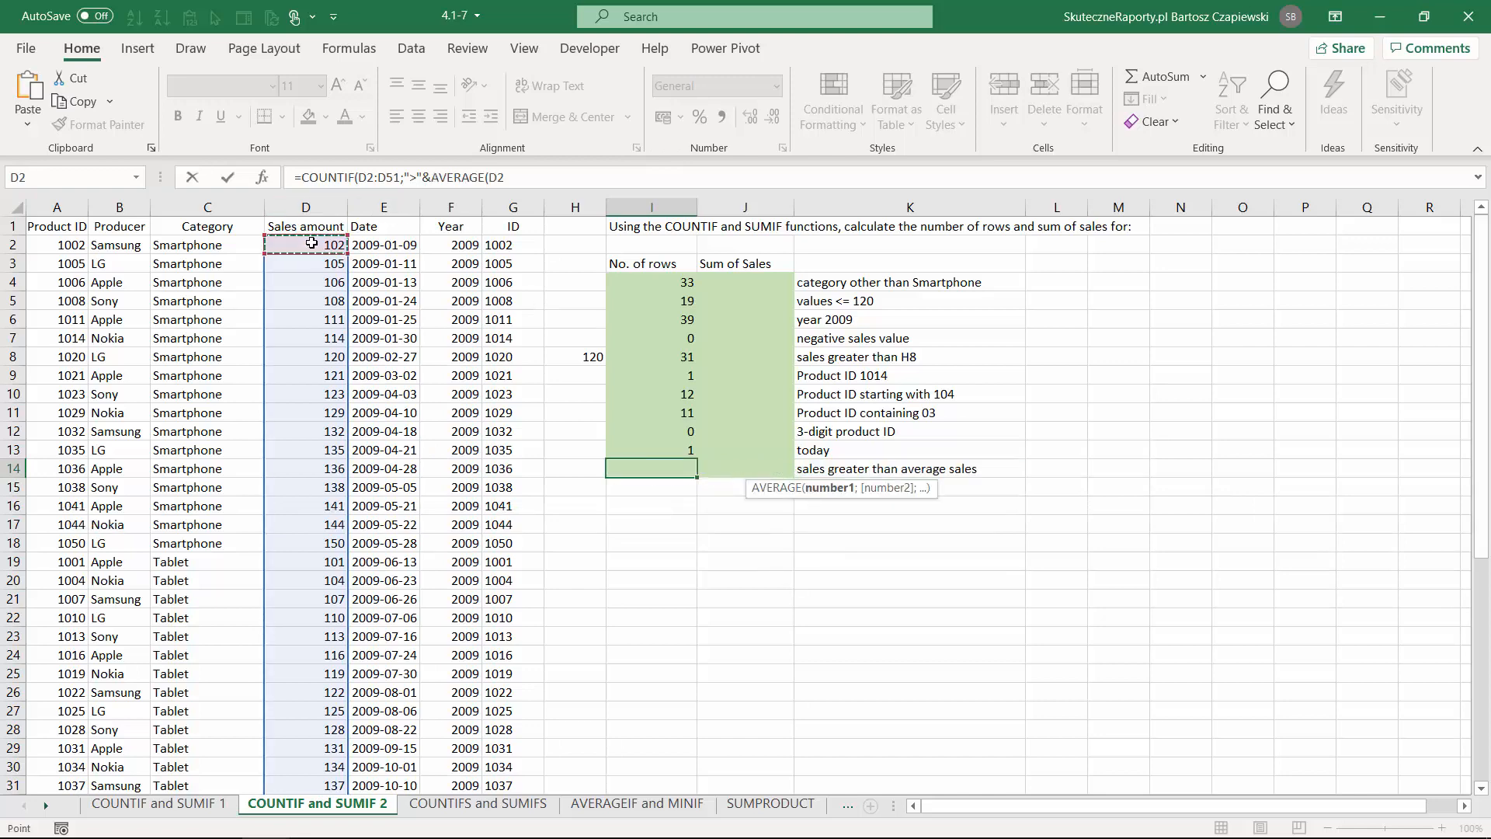
key("ctrl+shift+Down")
type(")")
key("Return")
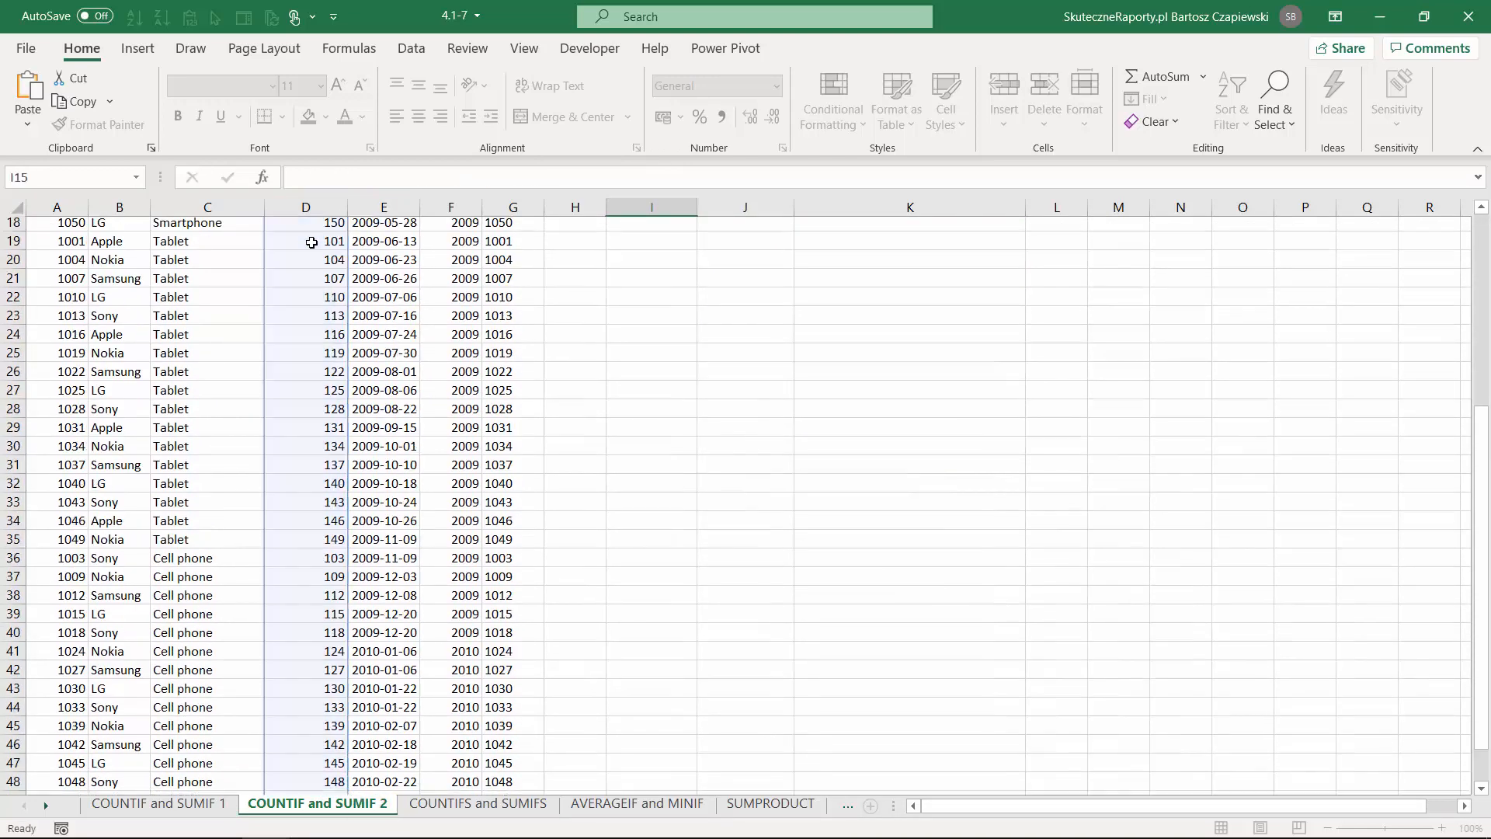
left_click(678, 466)
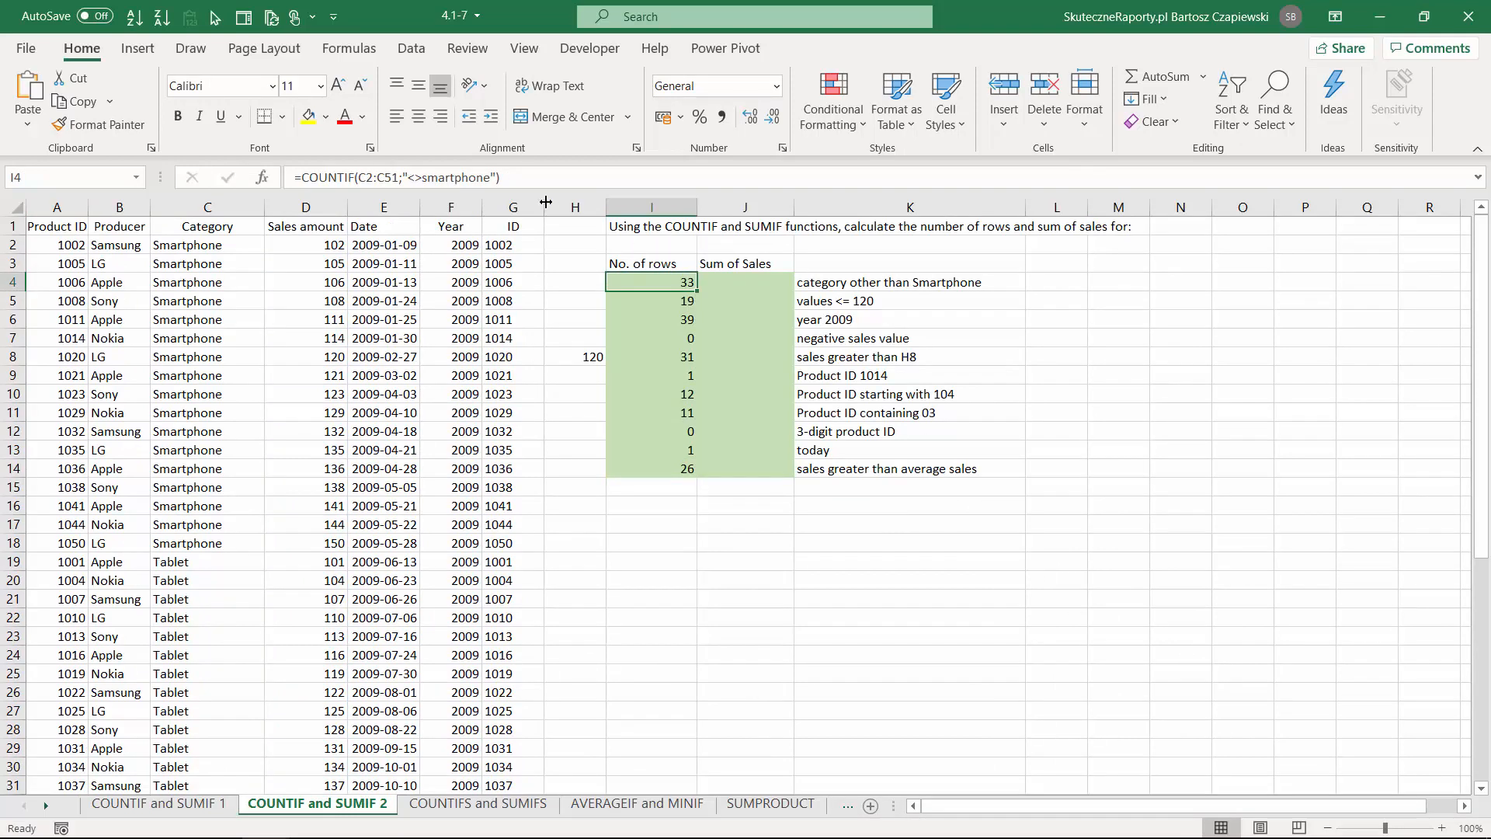
Copy the text of the I4 COUNTIF formula into J4 and change its function to SUMIF.
left_click_drag(531, 178, 294, 177)
key("ctrl+c")
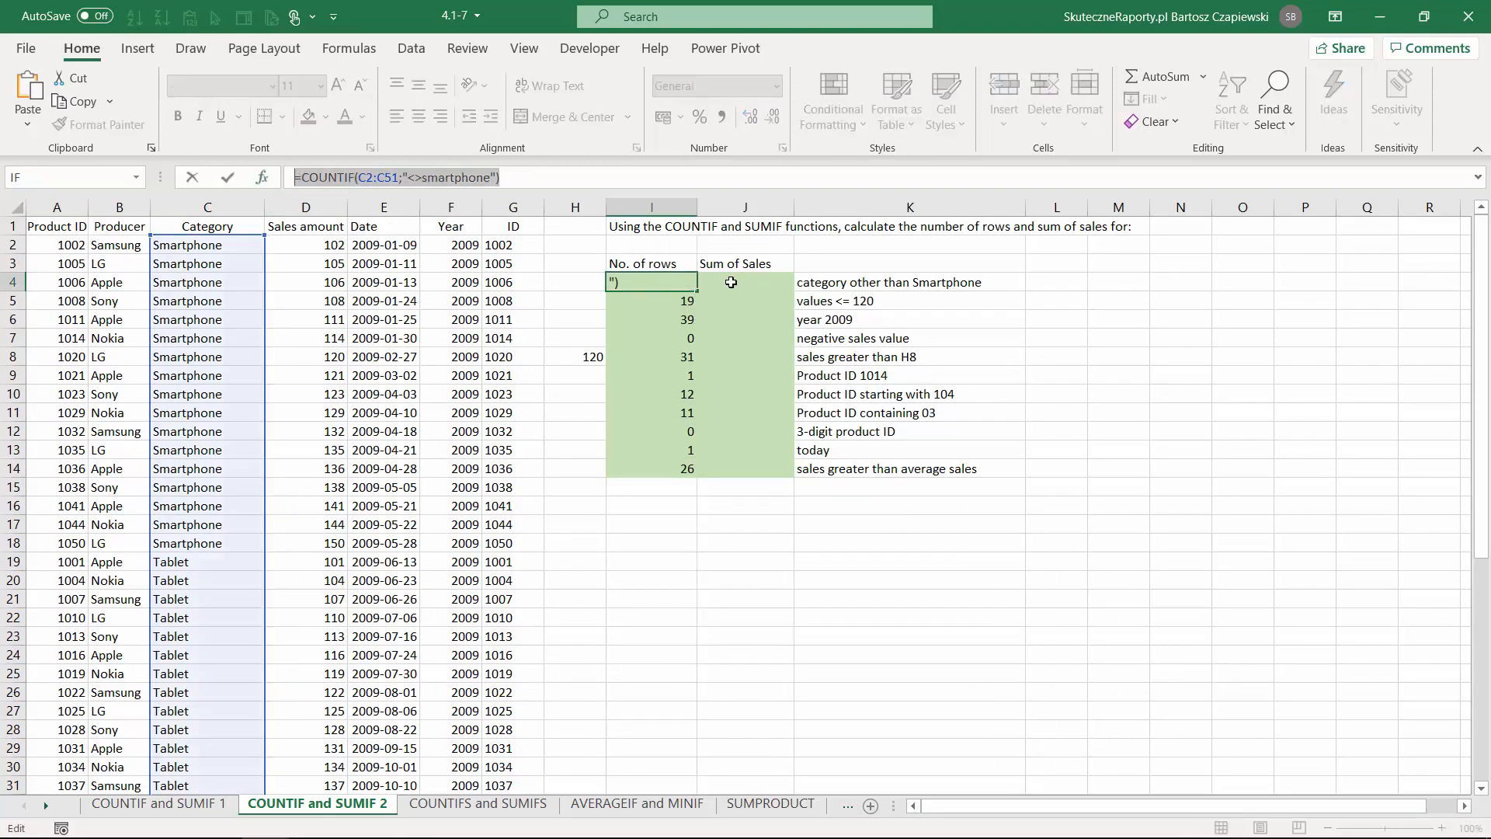
left_click(730, 282)
left_click(327, 177)
key("ctrl+v")
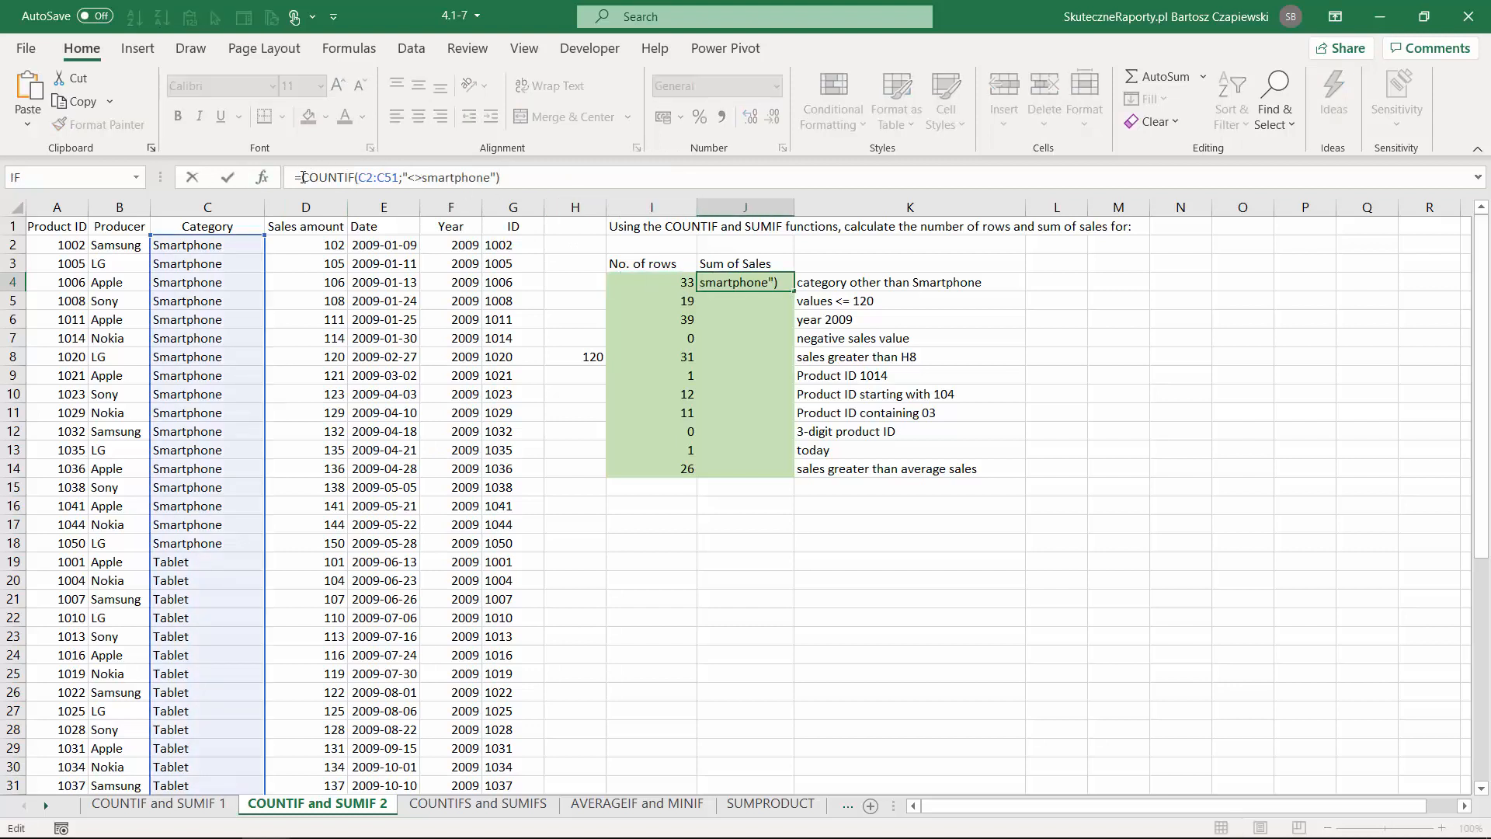
left_click_drag(303, 177, 335, 177)
type("s")
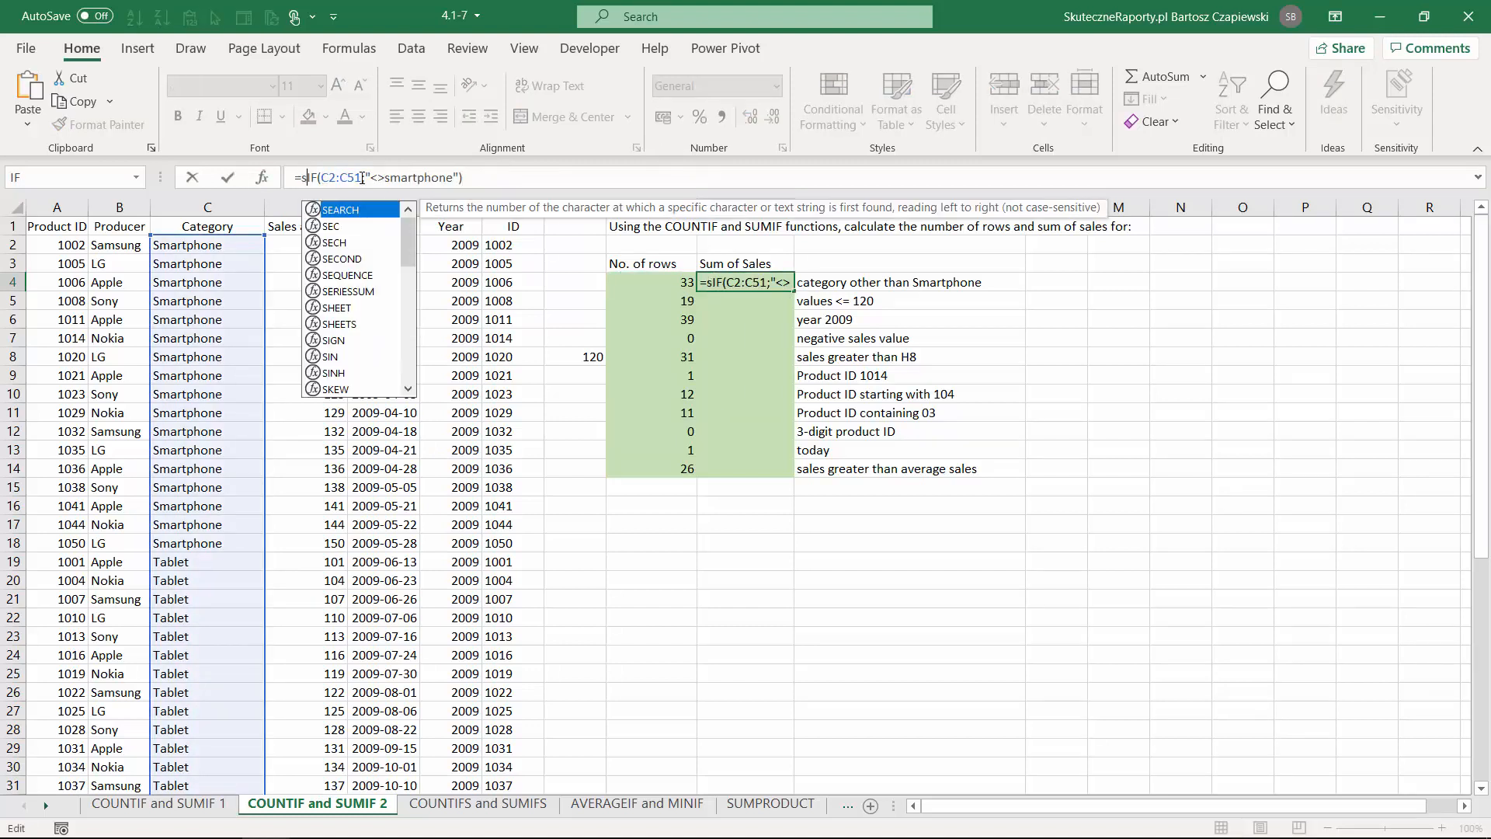
type("um")
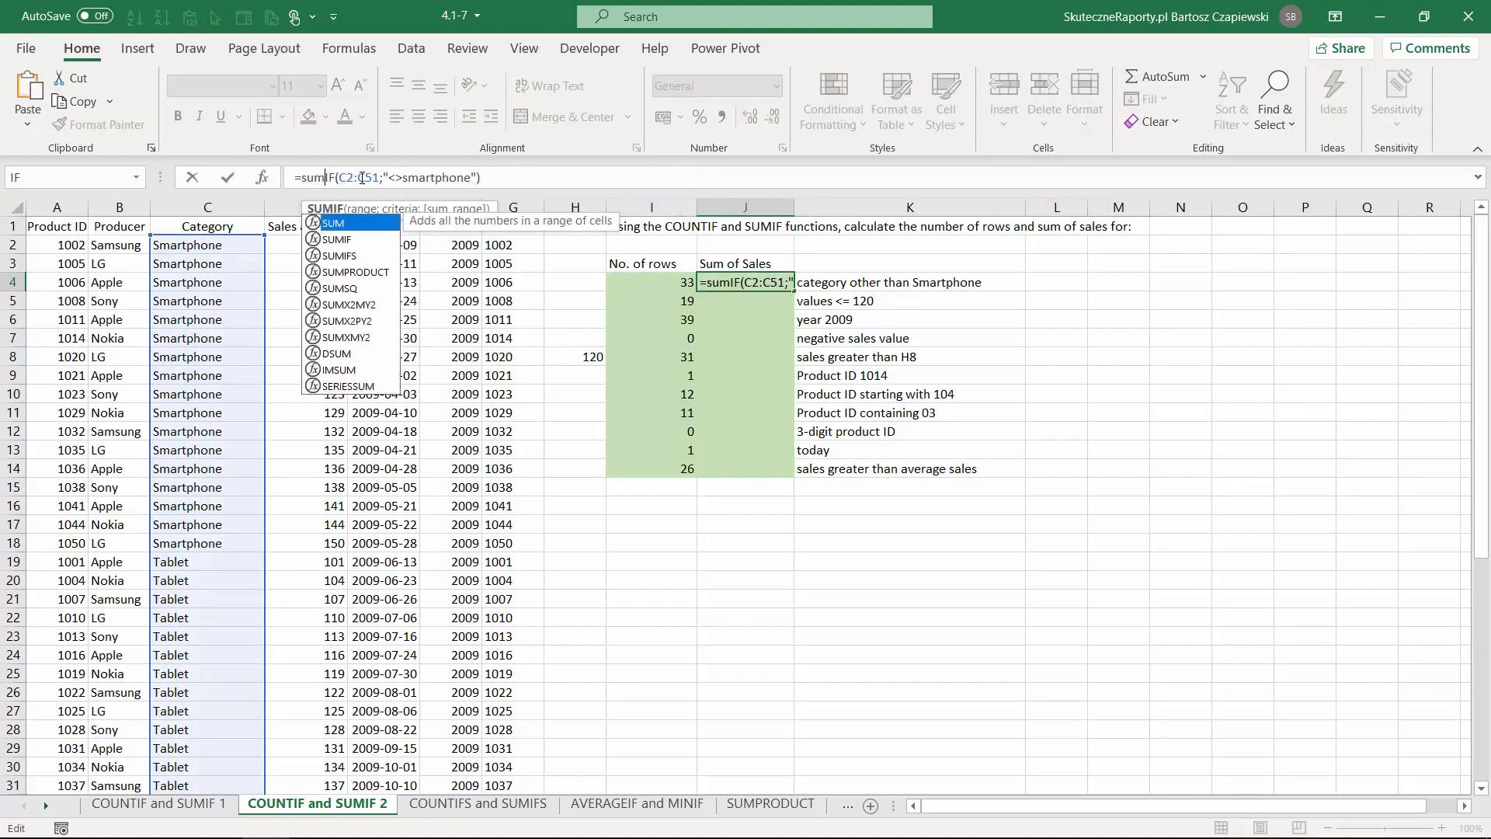
double_click(364, 239)
key("Delete")
key("Delete")
key("Delete")
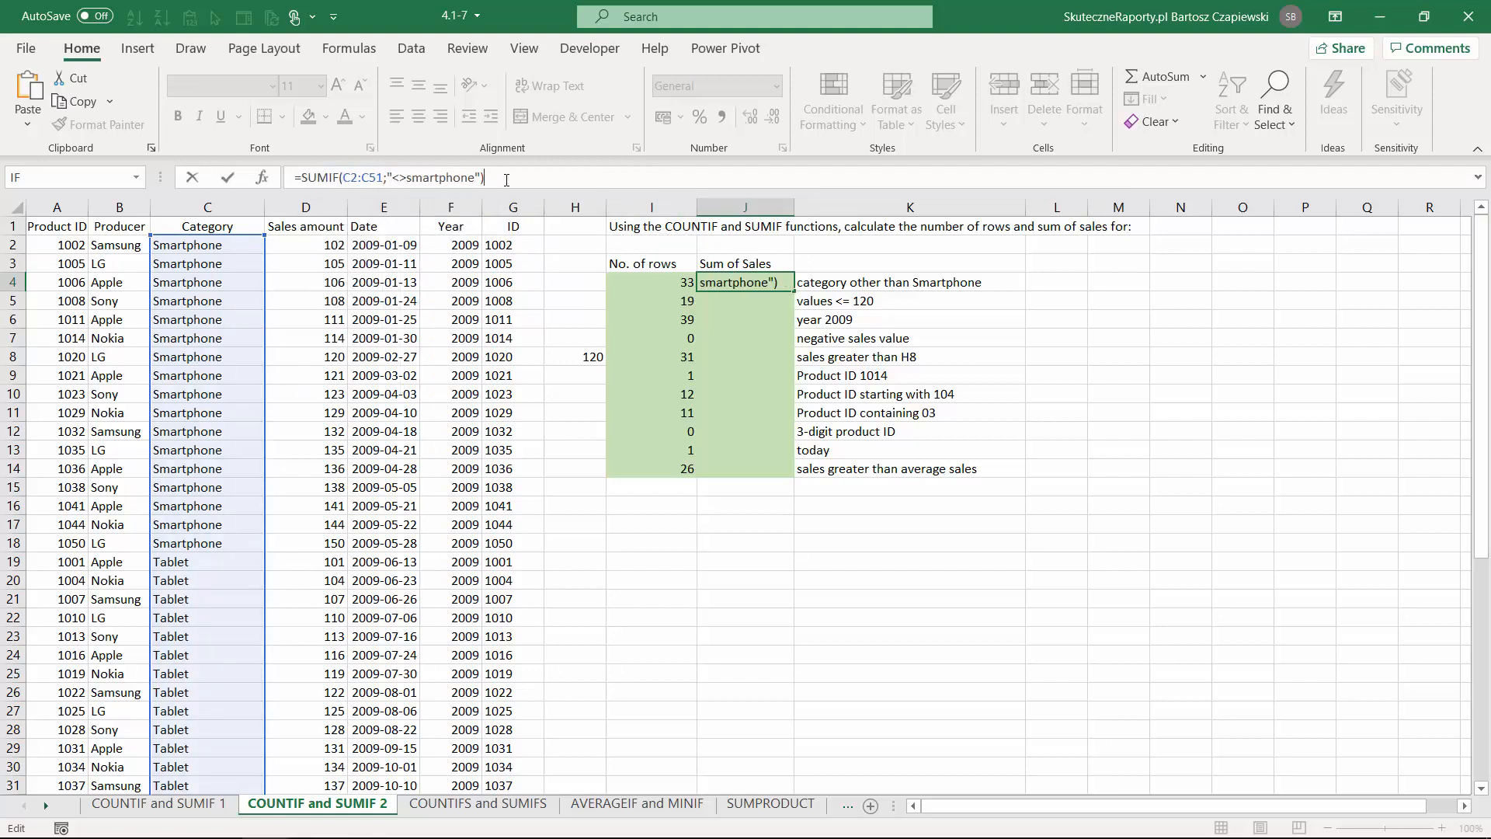
Add the Sales amount range D2:D51 as the sum range of the J4 SUMIF formula.
left_click(506, 179)
key("BackSpace")
type(";")
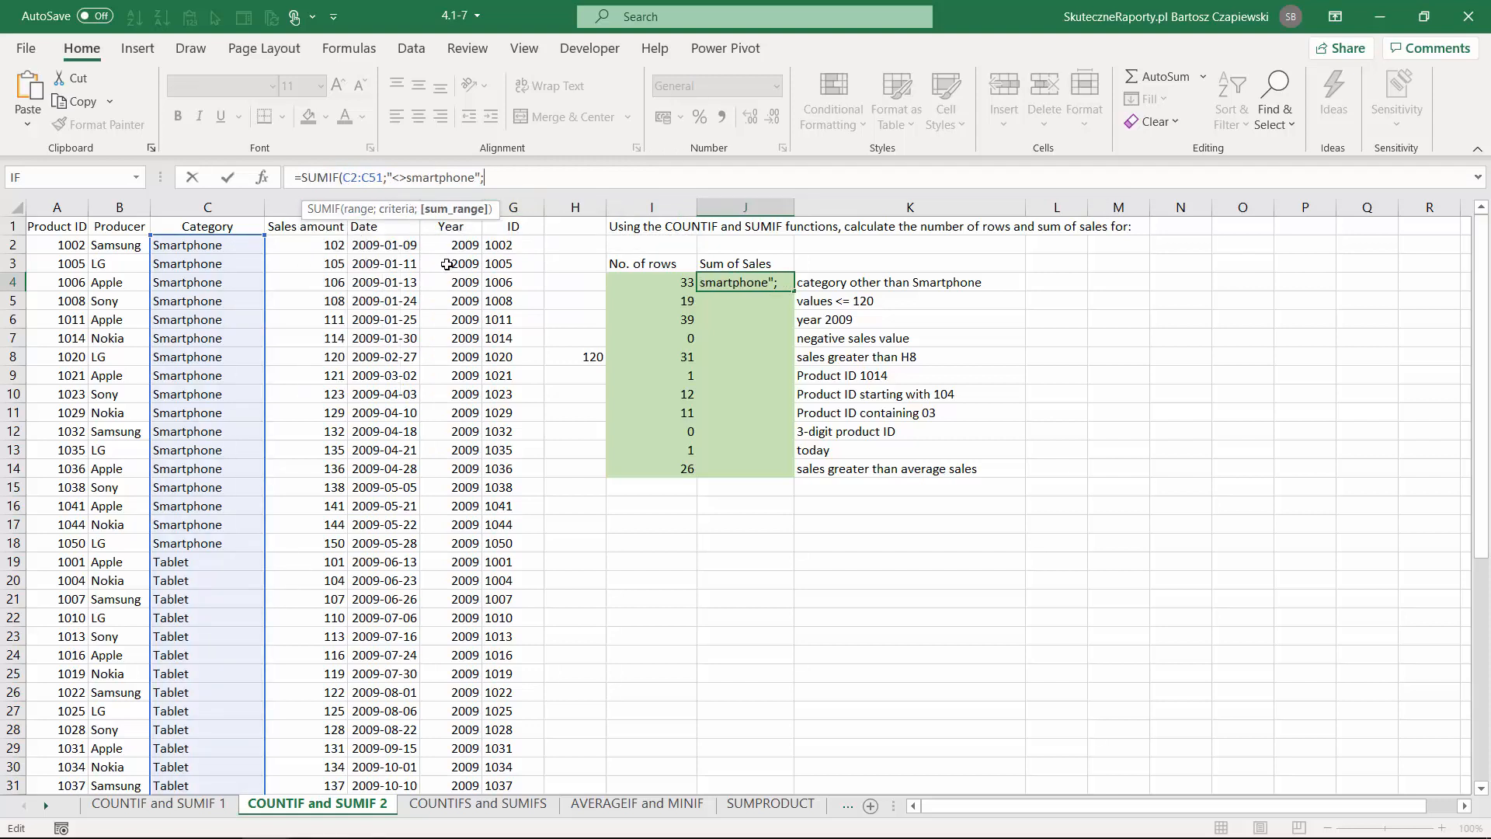
left_click(331, 246)
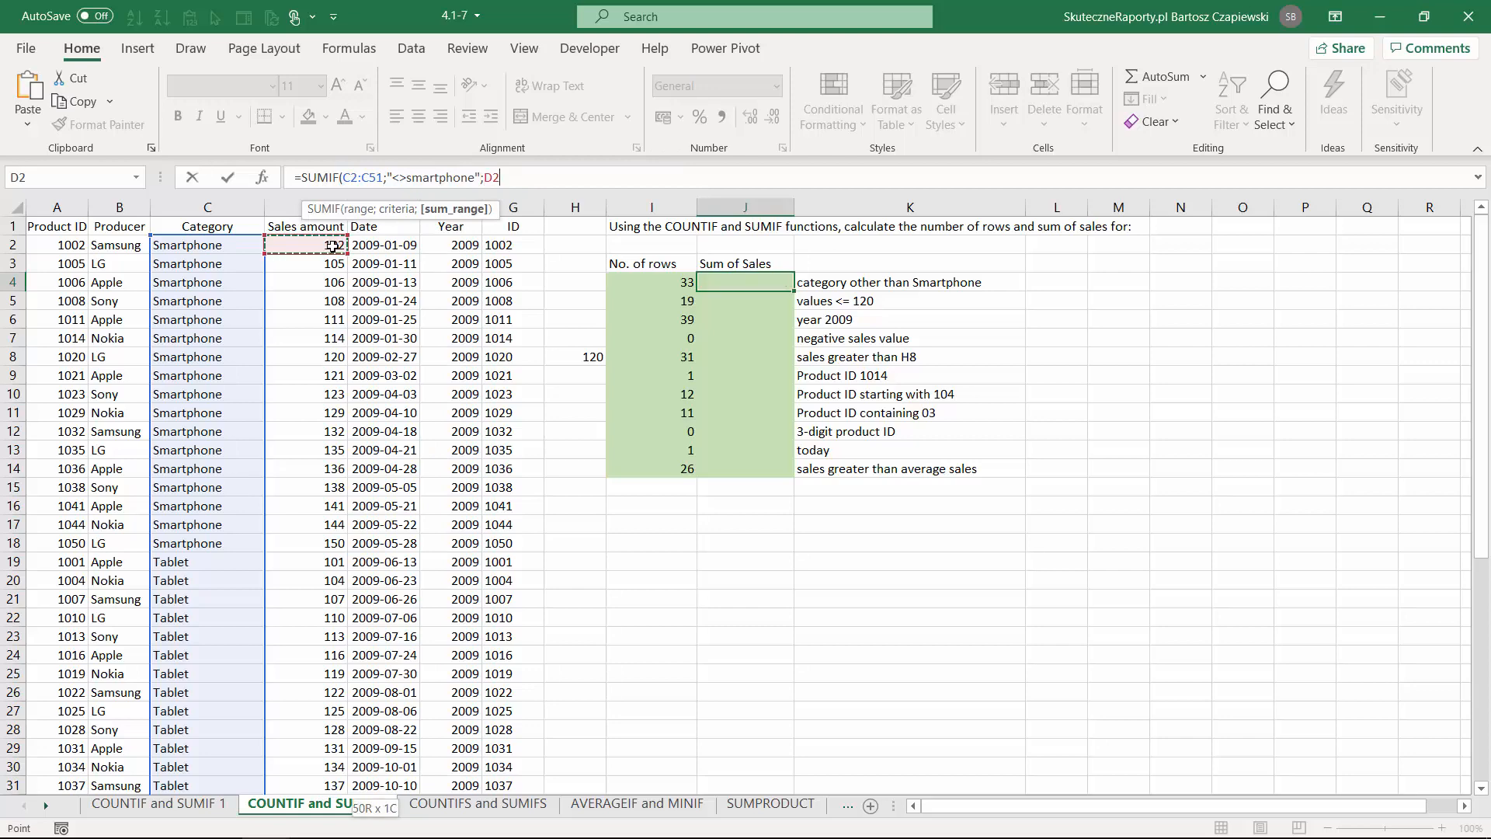
key("ctrl+shift+Down")
key("Return")
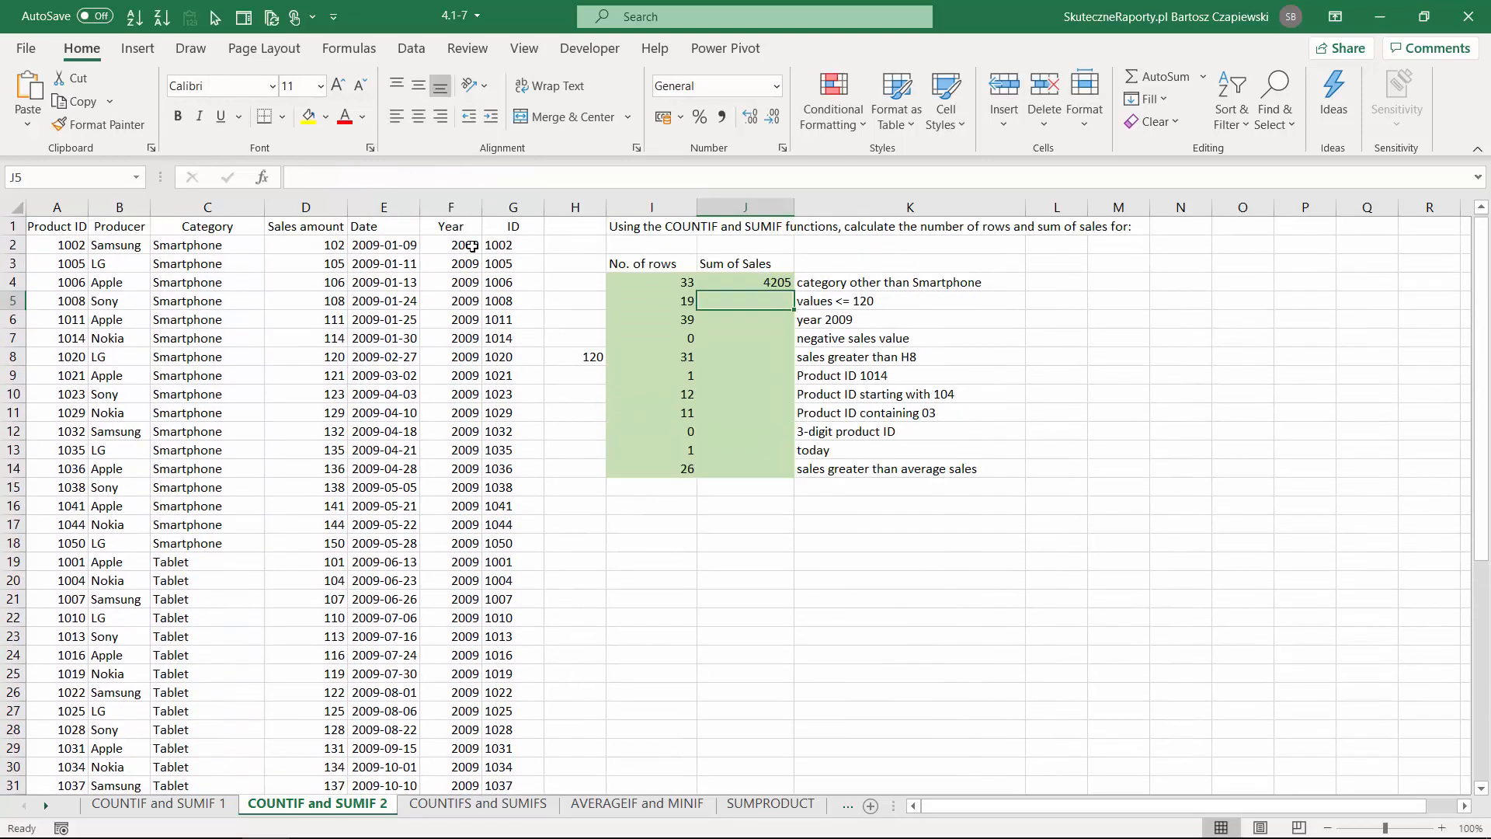
Review the SUMIF formulas in J4, J5, J7 and J8, comparing the range in J5 with the Sales amount column.
left_click(744, 282)
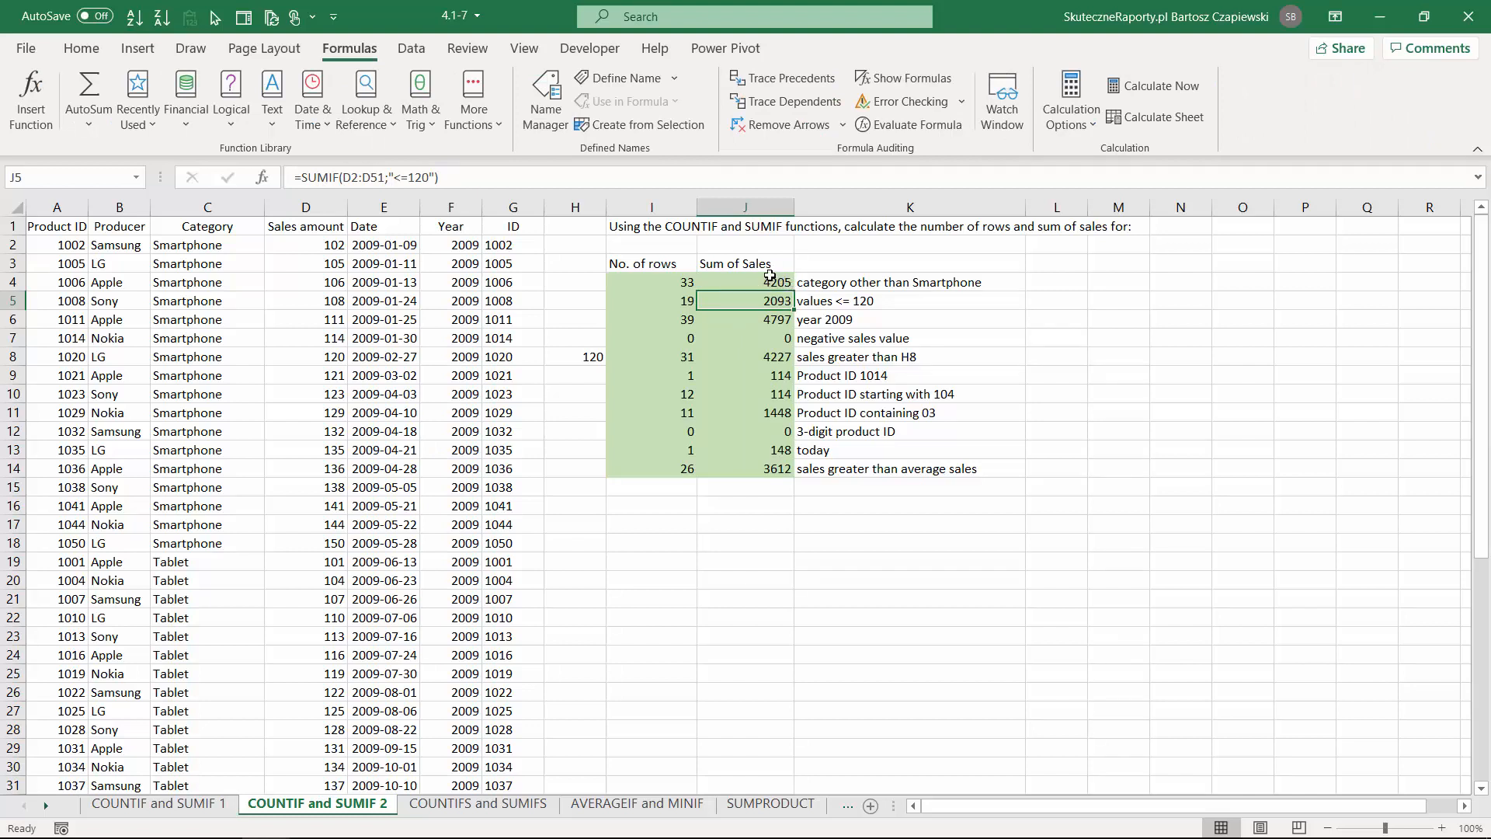
left_click(307, 208)
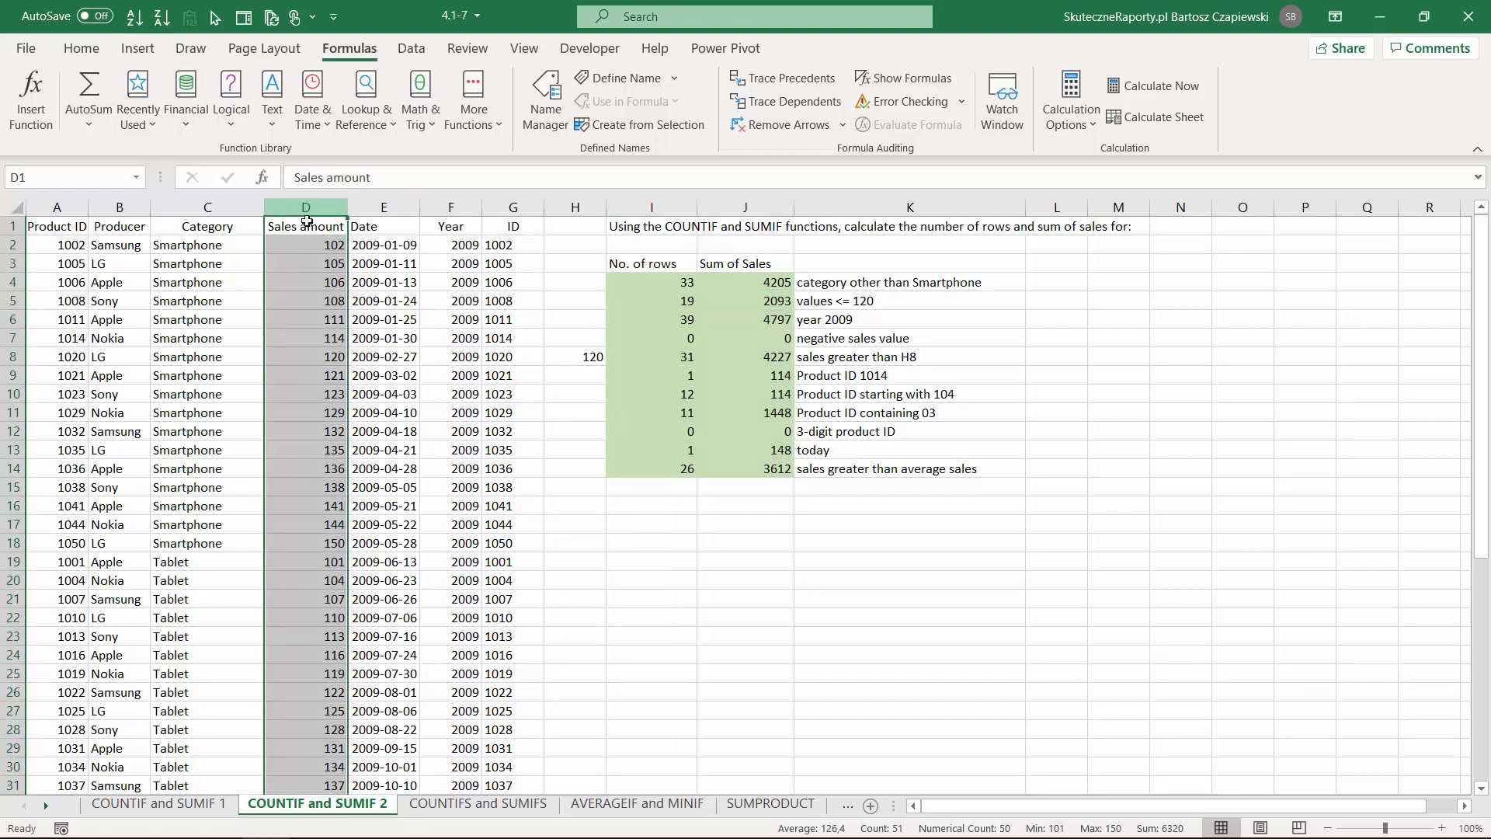
left_click(777, 299)
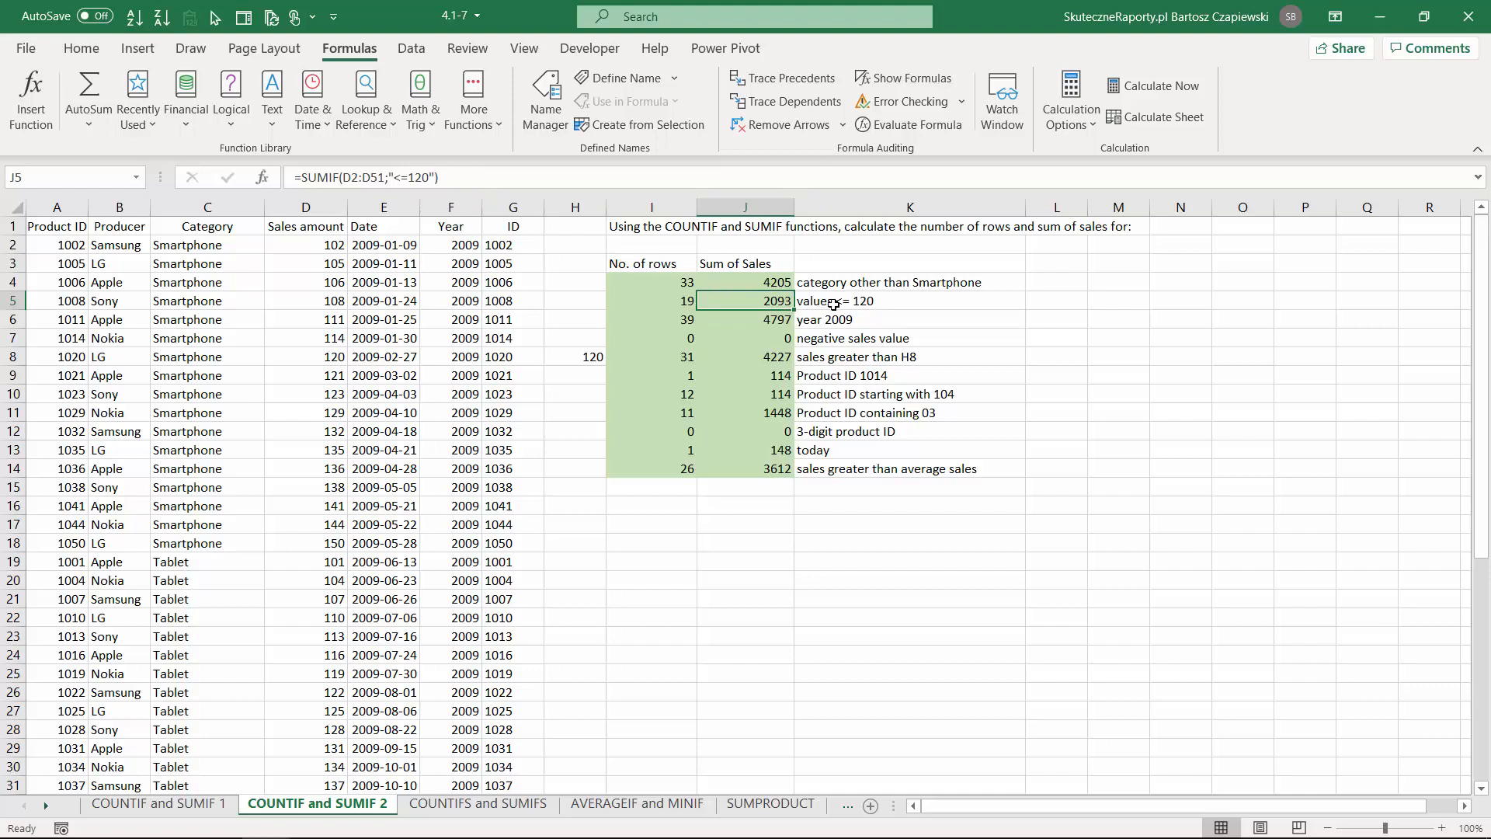
left_click_drag(343, 178, 388, 178)
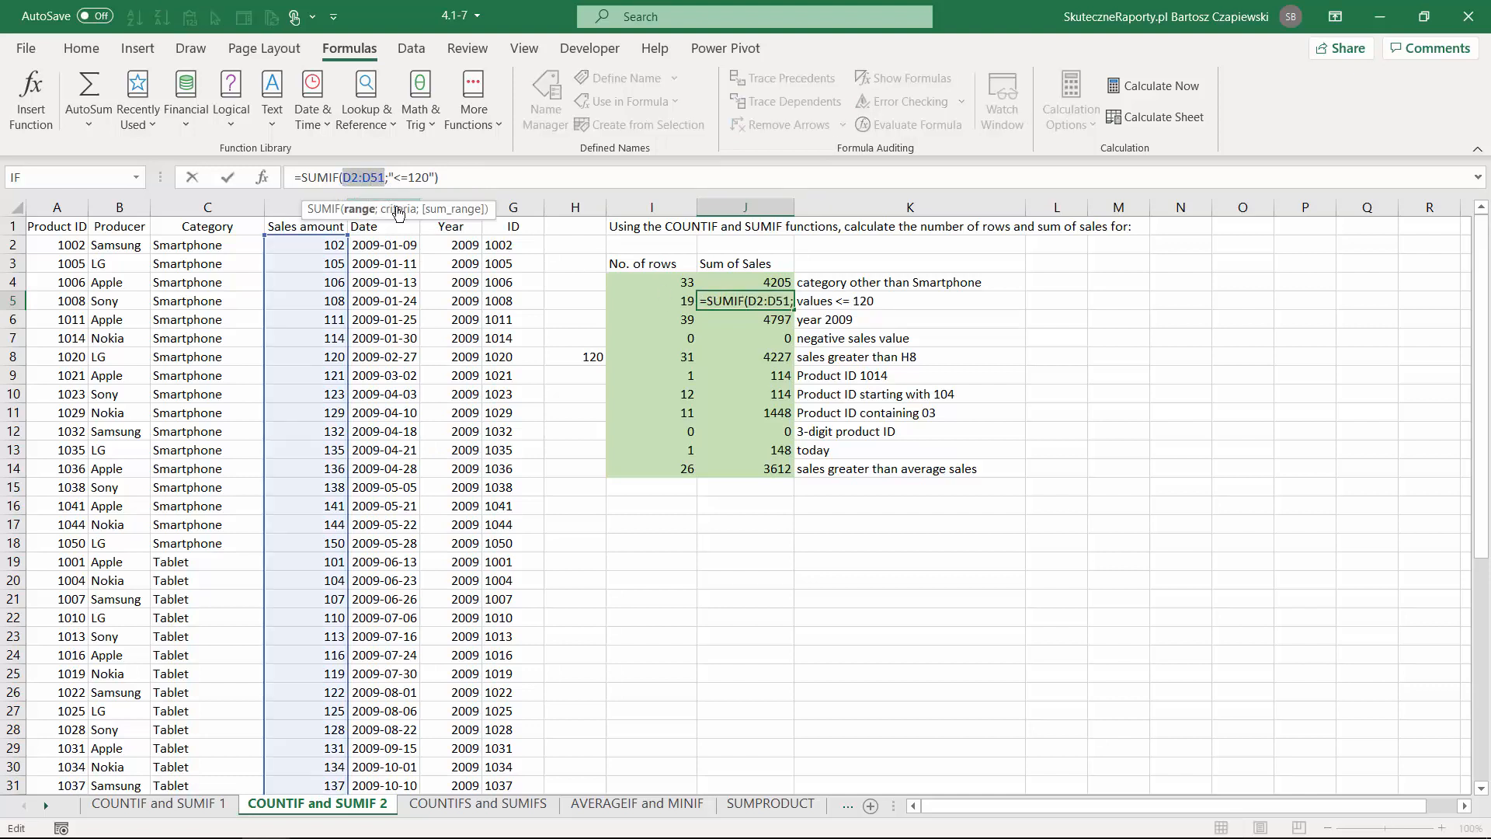
key("Escape")
left_click(767, 339)
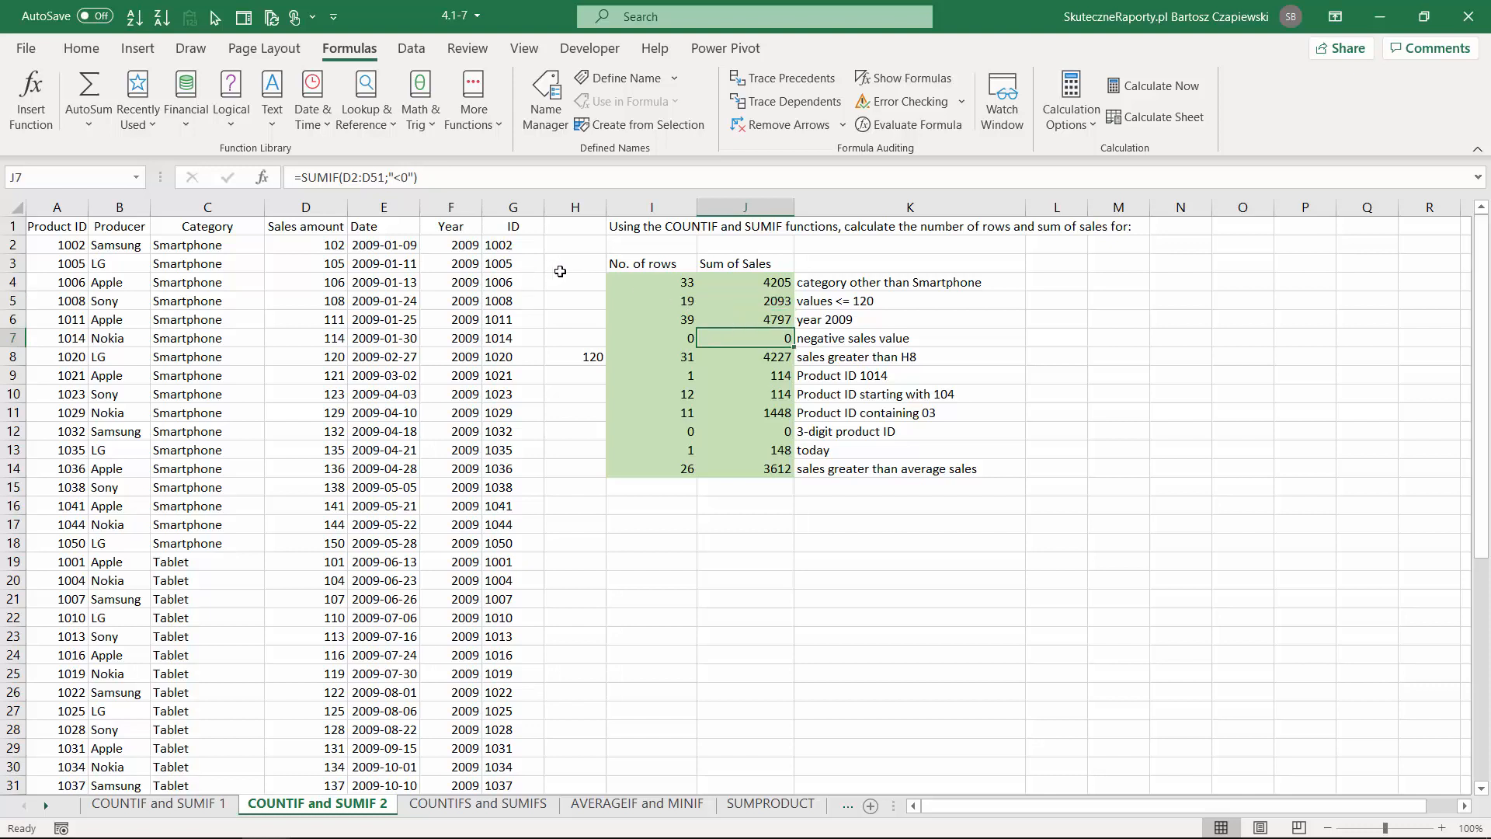
left_click(781, 359)
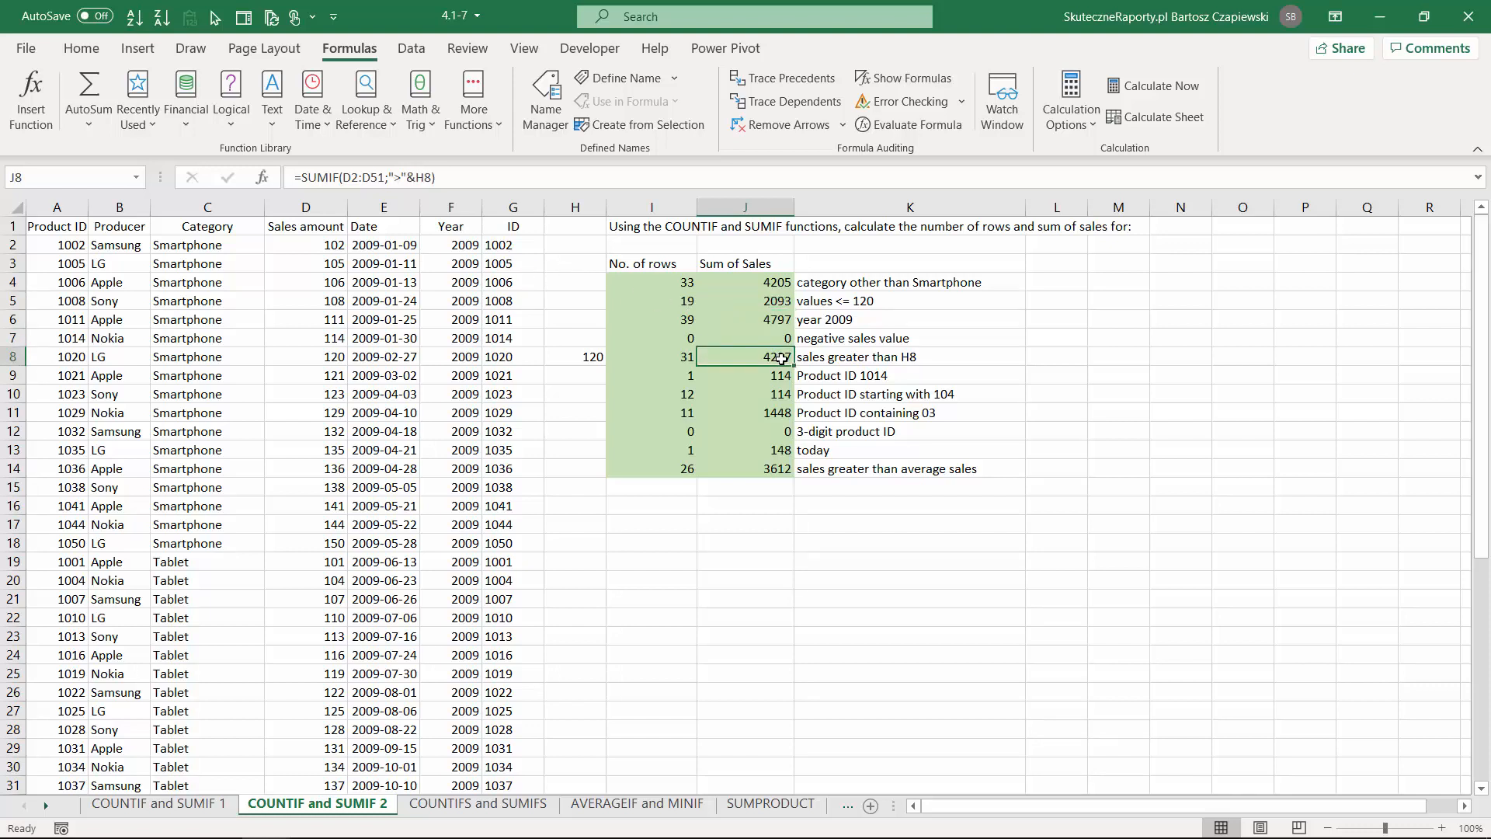